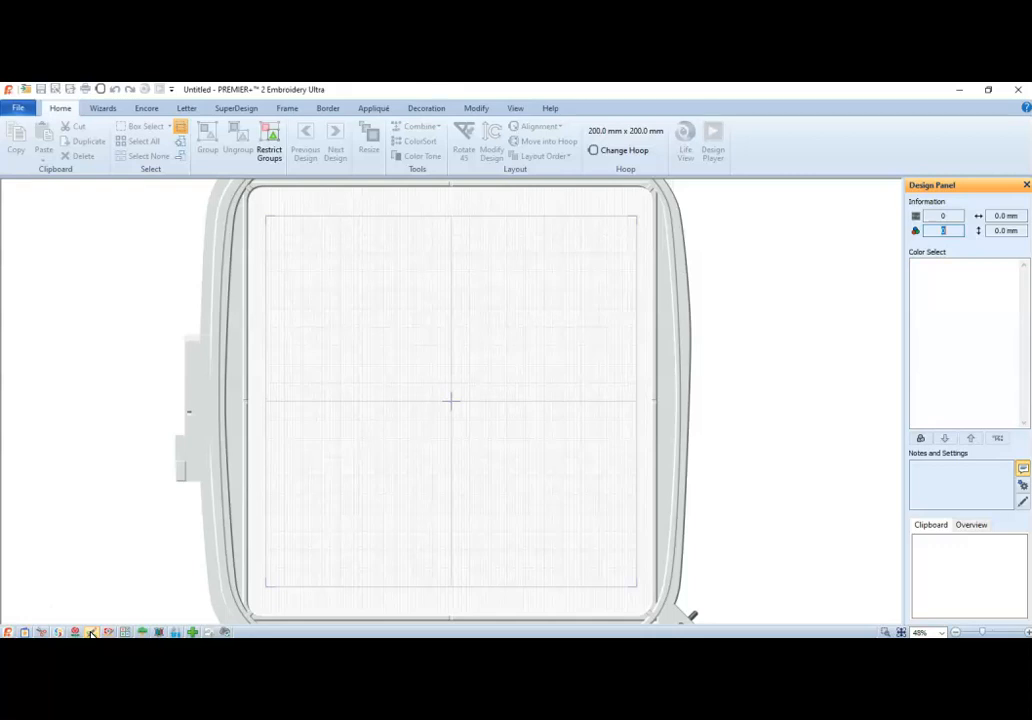
- Switch to PREMIER+ 2 Sketch and start a new embroidery from a picture, keeping the 180 x 180 mm hoop
{"action": "left_click", "coordinate": [91, 633]}
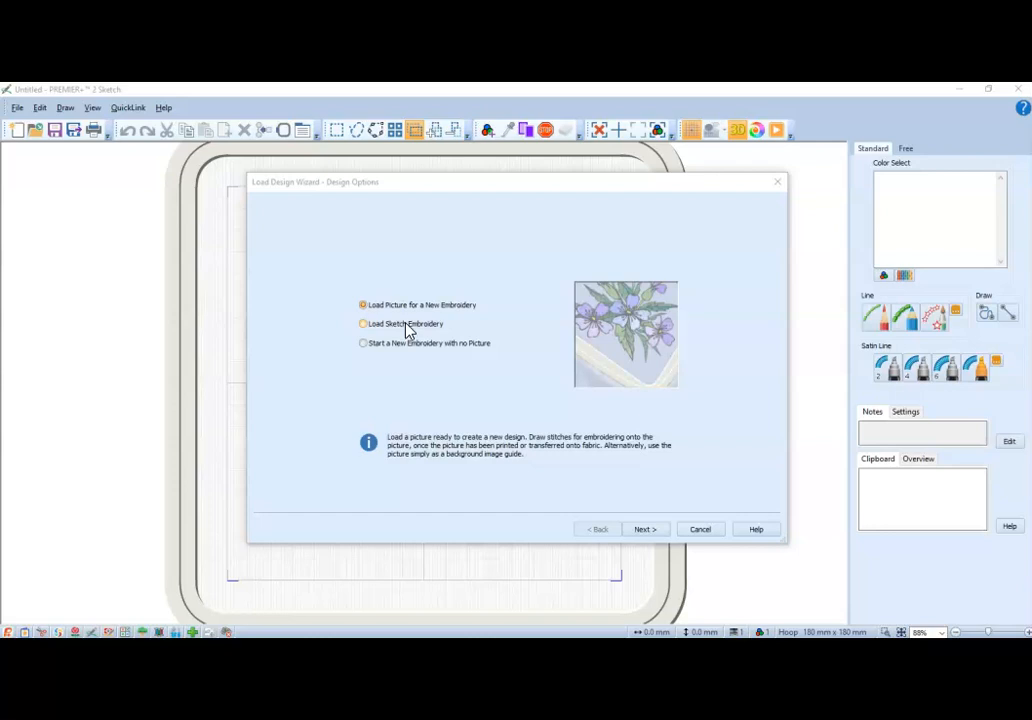
{"action": "left_click", "coordinate": [366, 345]}
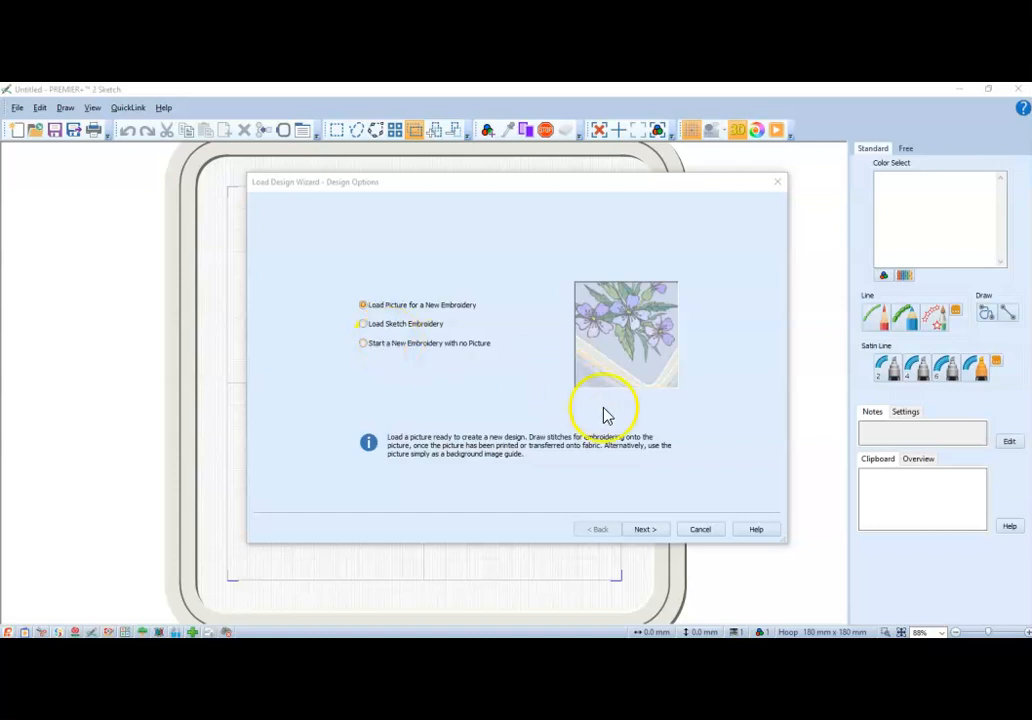
{"action": "left_click", "coordinate": [645, 529]}
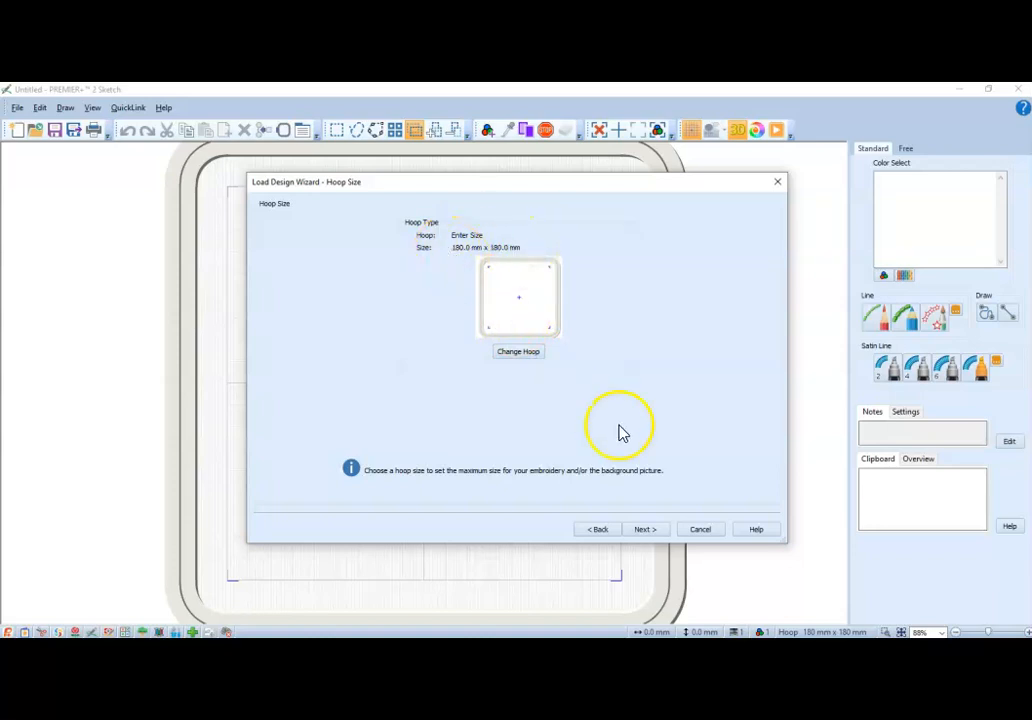
{"action": "left_click", "coordinate": [648, 530]}
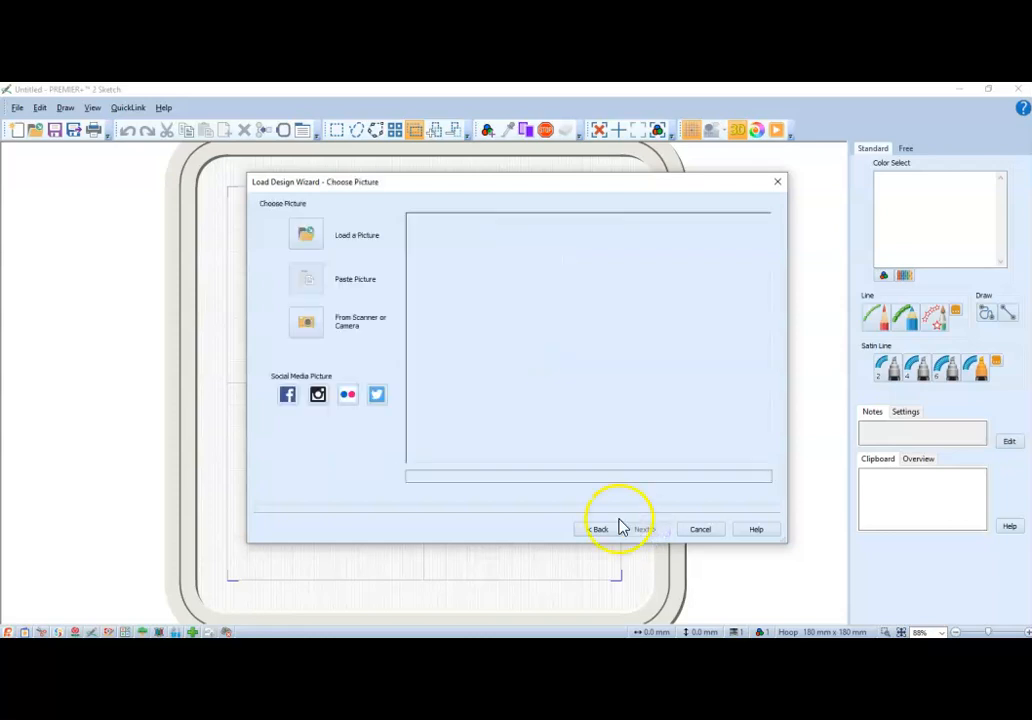
- Load the pencil sketch picture of the chair and fishing rod as the background for the design
{"action": "left_click", "coordinate": [308, 233]}
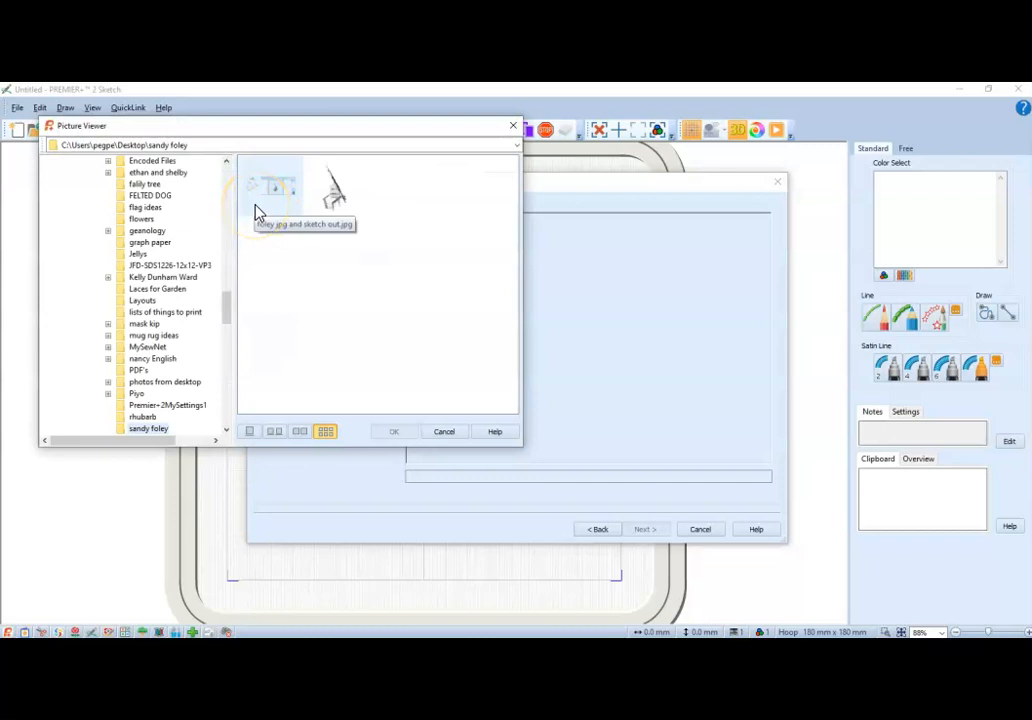
{"action": "left_click", "coordinate": [325, 192]}
{"action": "left_click", "coordinate": [281, 193]}
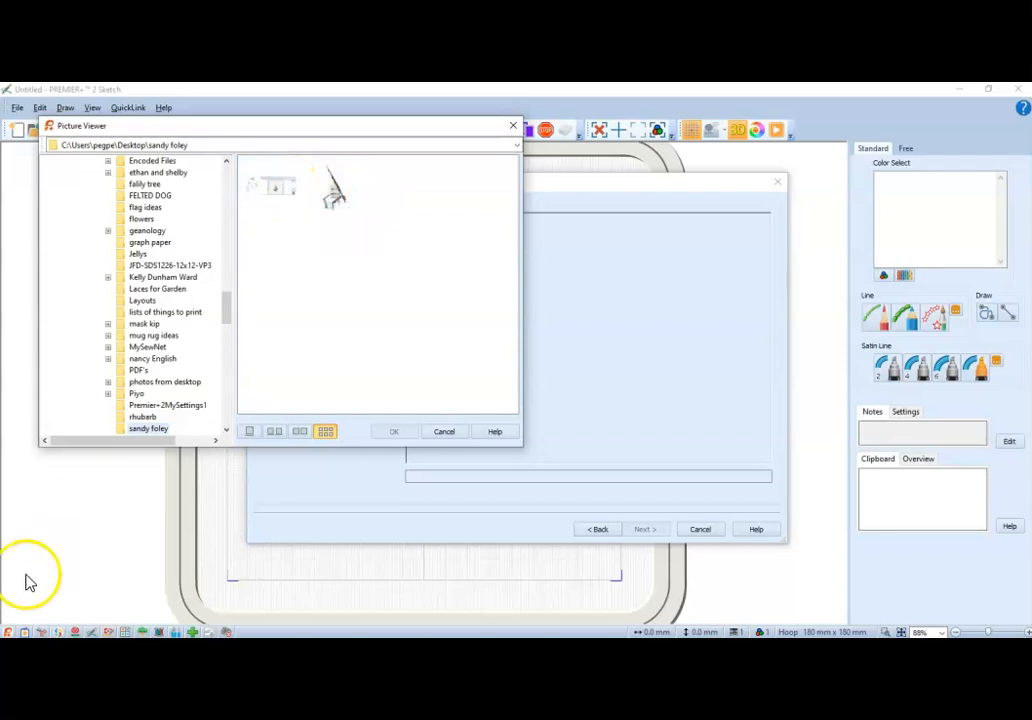
{"action": "left_click", "coordinate": [345, 195]}
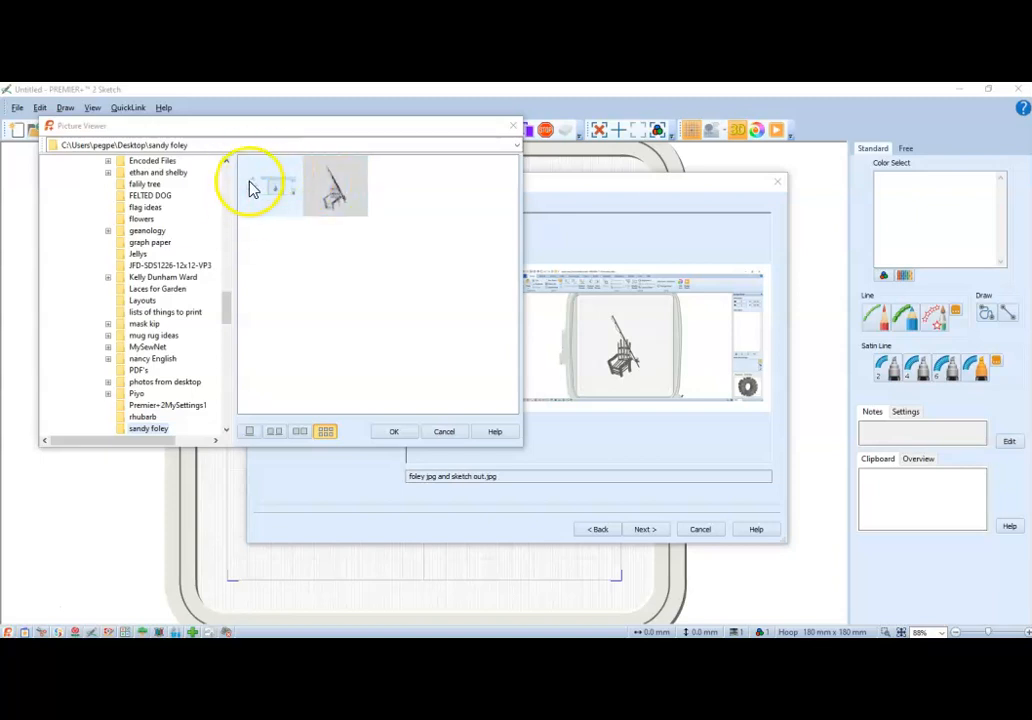
{"action": "left_click", "coordinate": [336, 176]}
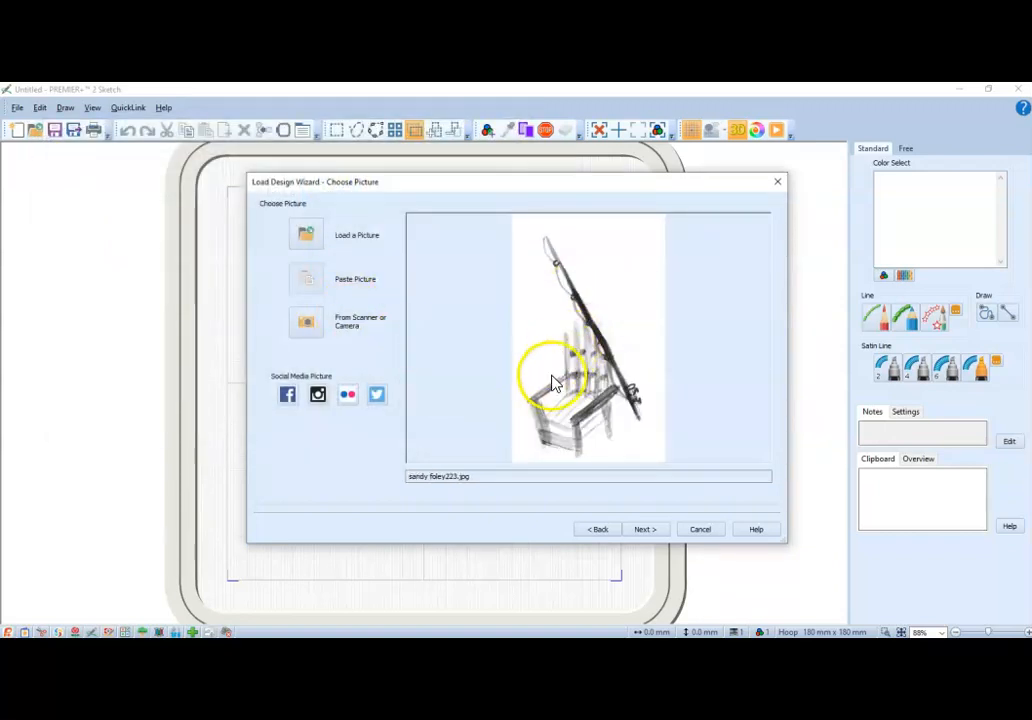
- Adjust the lower-right corner of the crop area around the chair and fishing rod, and accept the crop
{"action": "left_click", "coordinate": [645, 529]}
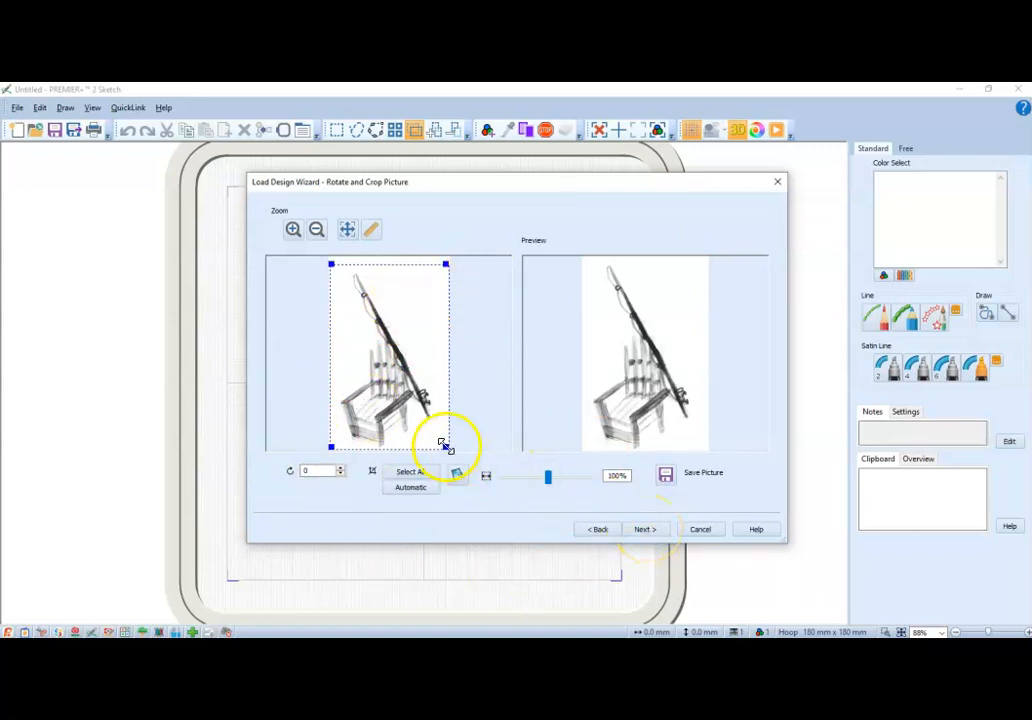
{"action": "mouse_move", "coordinate": [443, 447]}
{"action": "left_mouse_down"}
{"action": "mouse_move", "coordinate": [435, 438]}
{"action": "mouse_move", "coordinate": [450, 454]}
{"action": "left_mouse_up"}
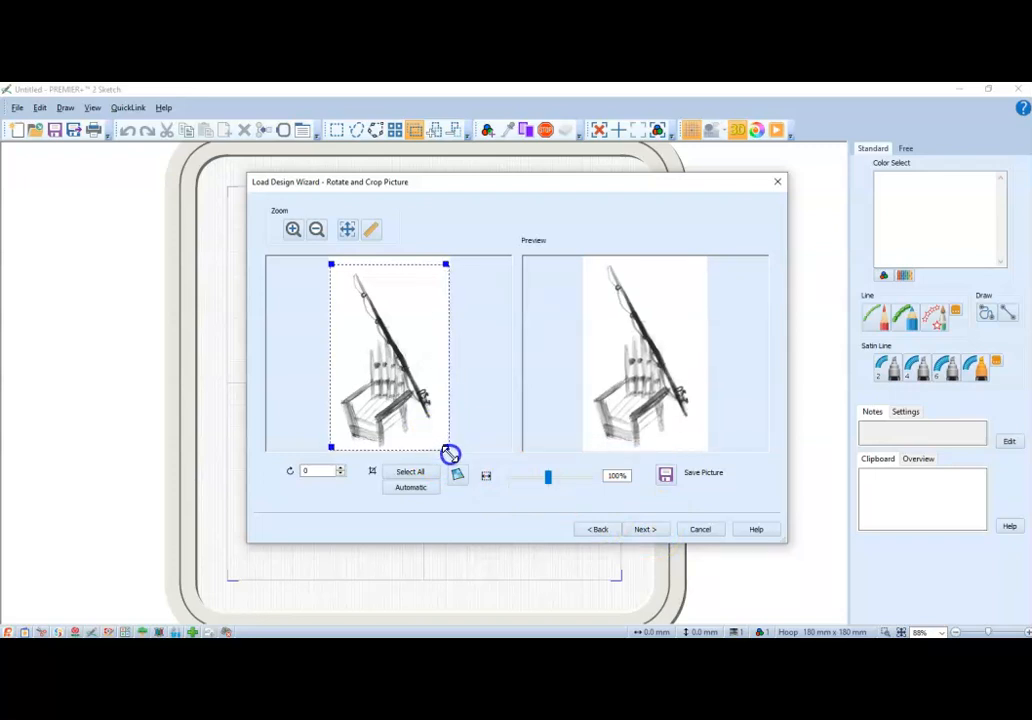
{"action": "left_click", "coordinate": [648, 531]}
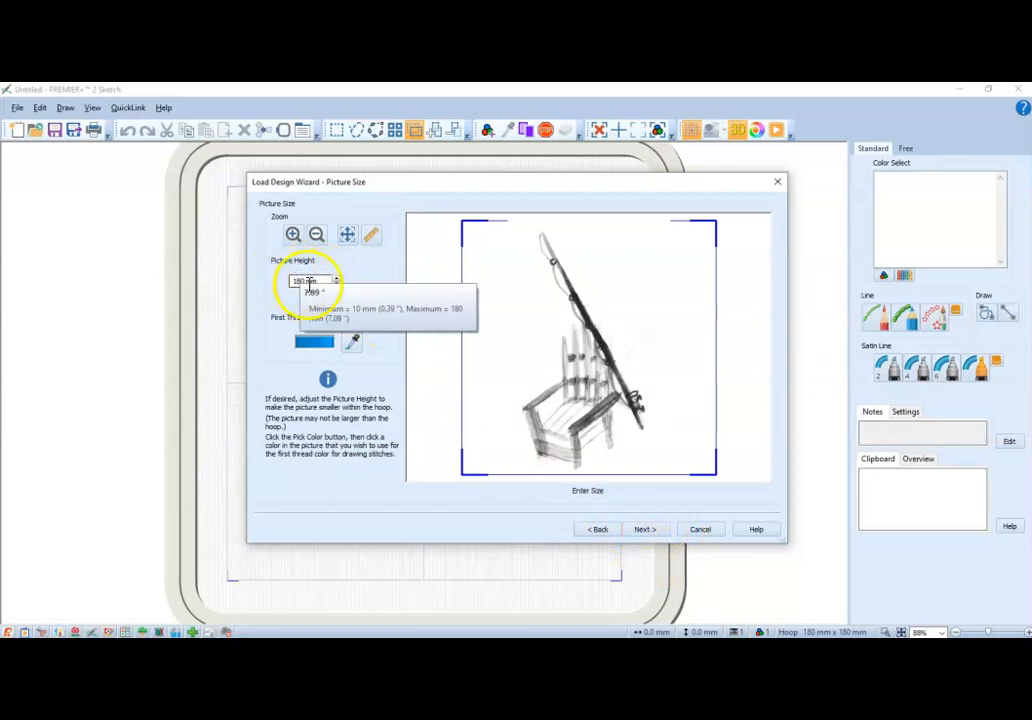
- Sample the dark fishing rod for the first thread color and choose Robison-Anton Rayon 40 thread 2731, Gull
{"action": "left_click", "coordinate": [320, 343]}
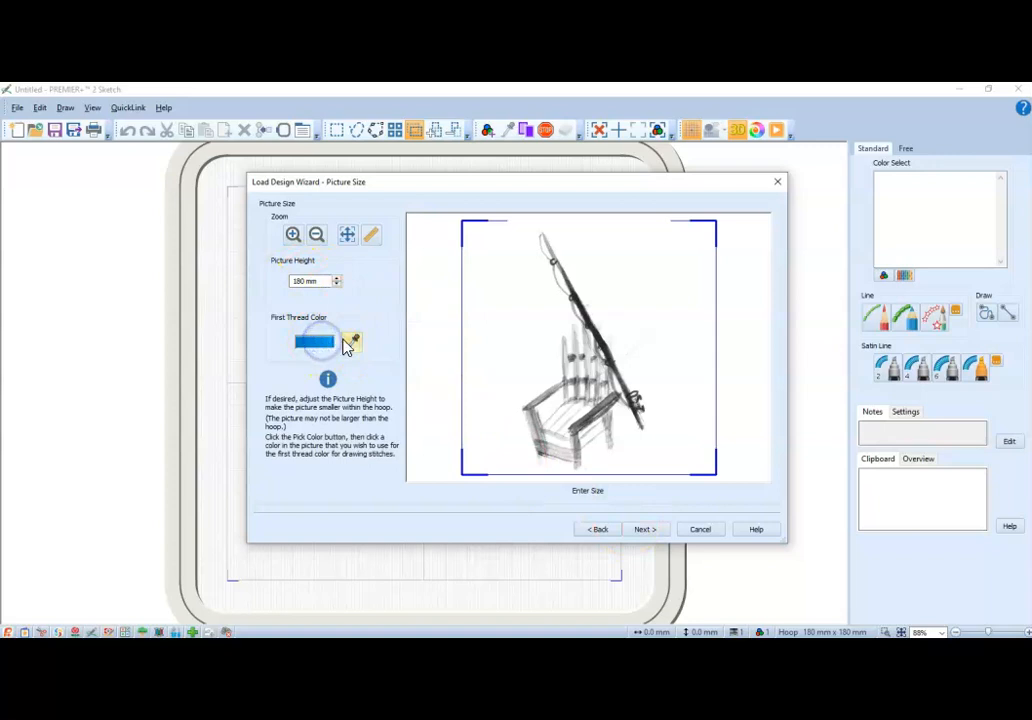
{"action": "left_click", "coordinate": [356, 343]}
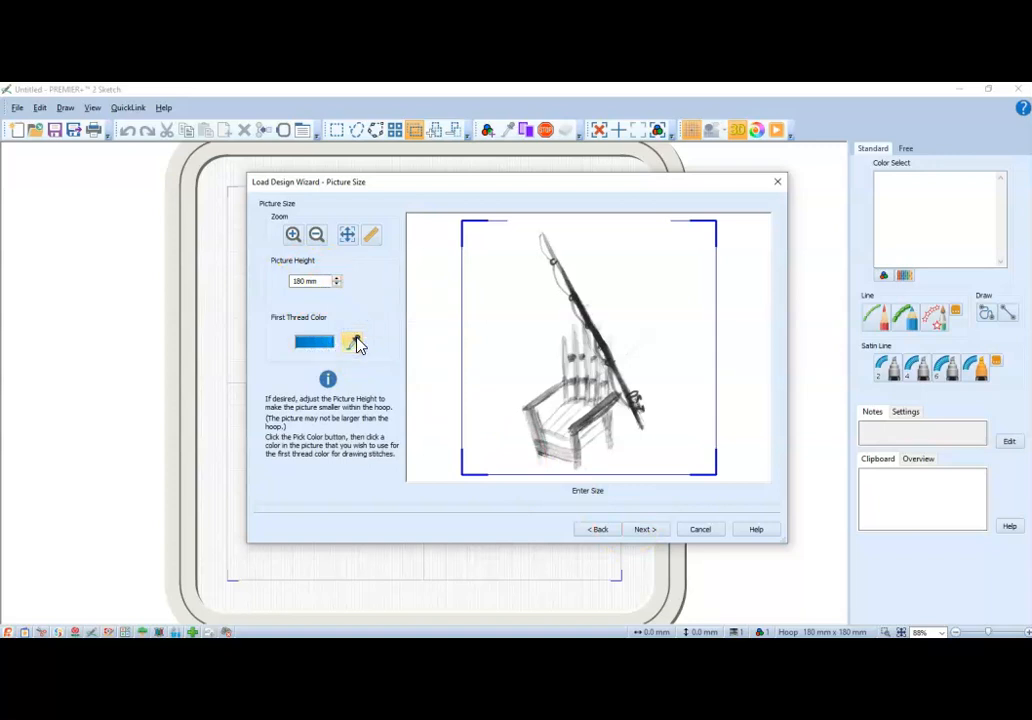
{"action": "left_click", "coordinate": [354, 345]}
{"action": "left_click", "coordinate": [356, 344]}
{"action": "left_click", "coordinate": [611, 358]}
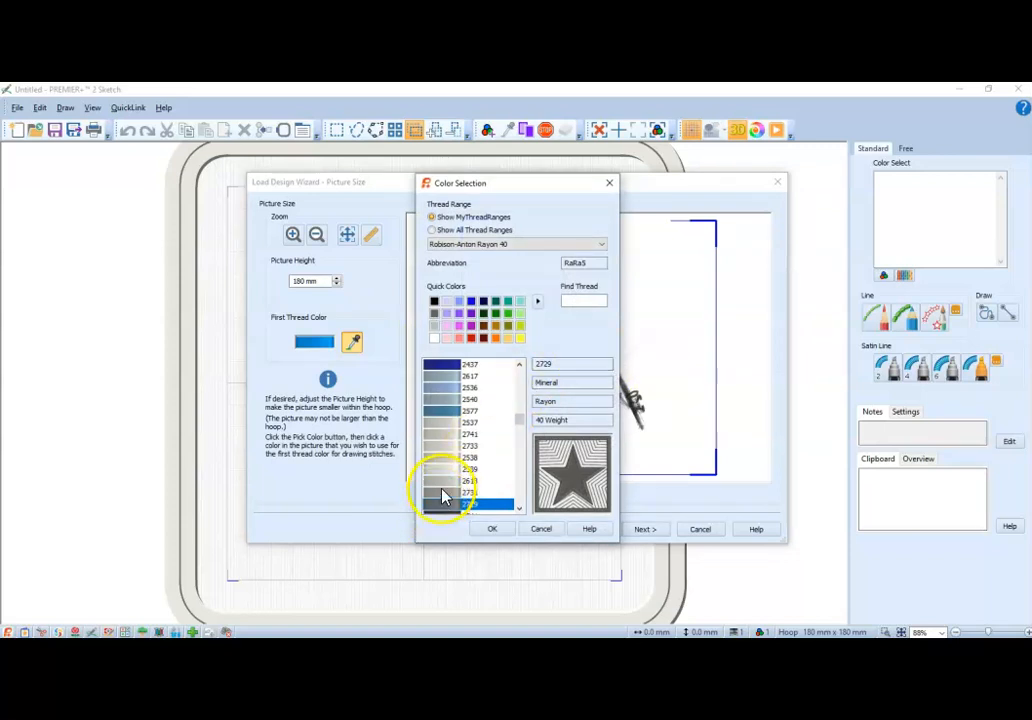
{"action": "left_click", "coordinate": [443, 492]}
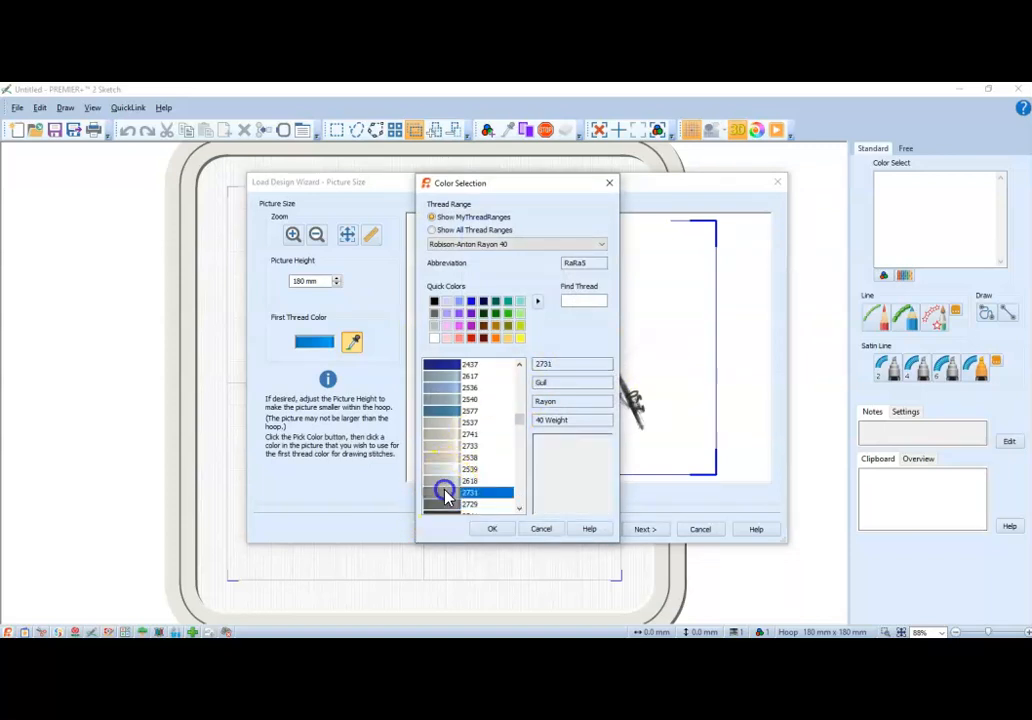
{"action": "left_click", "coordinate": [493, 530]}
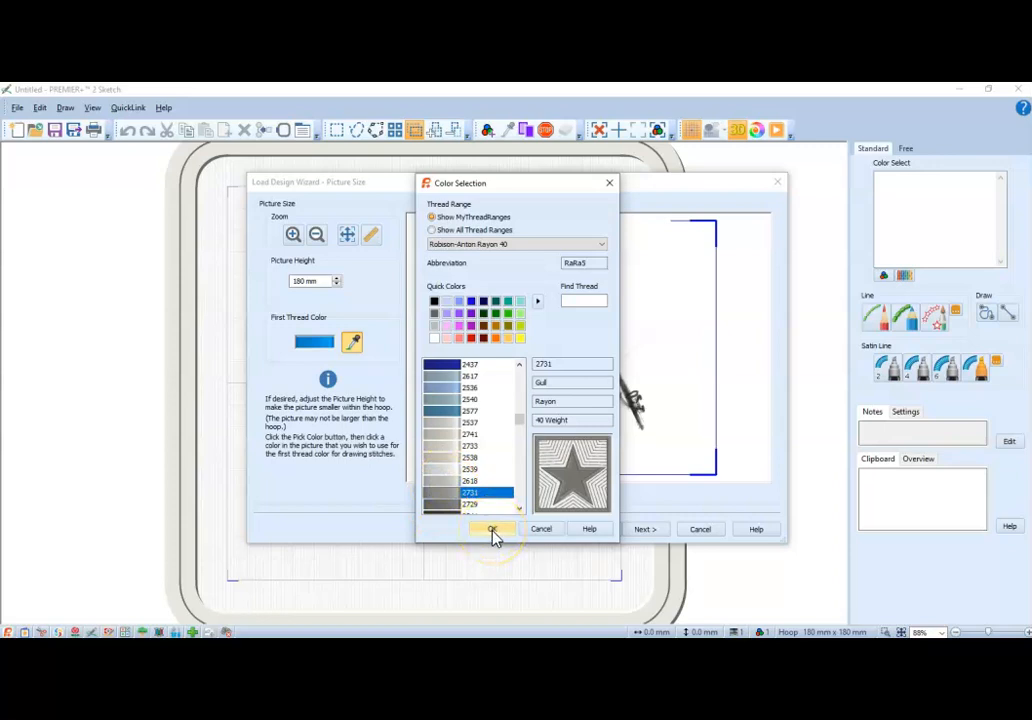
{"action": "left_click", "coordinate": [493, 532]}
- Set the alignment stitches to None and finish loading the picture into the hoop
{"action": "left_click", "coordinate": [629, 536]}
{"action": "left_click", "coordinate": [646, 532]}
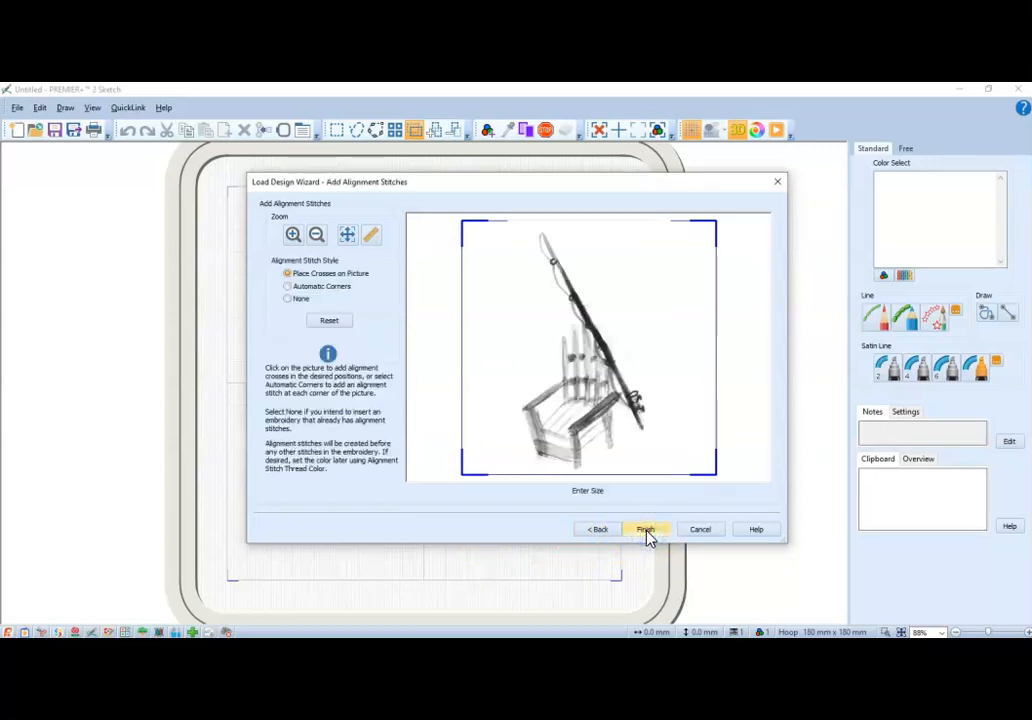
{"action": "left_click", "coordinate": [287, 298]}
{"action": "left_click", "coordinate": [645, 532]}
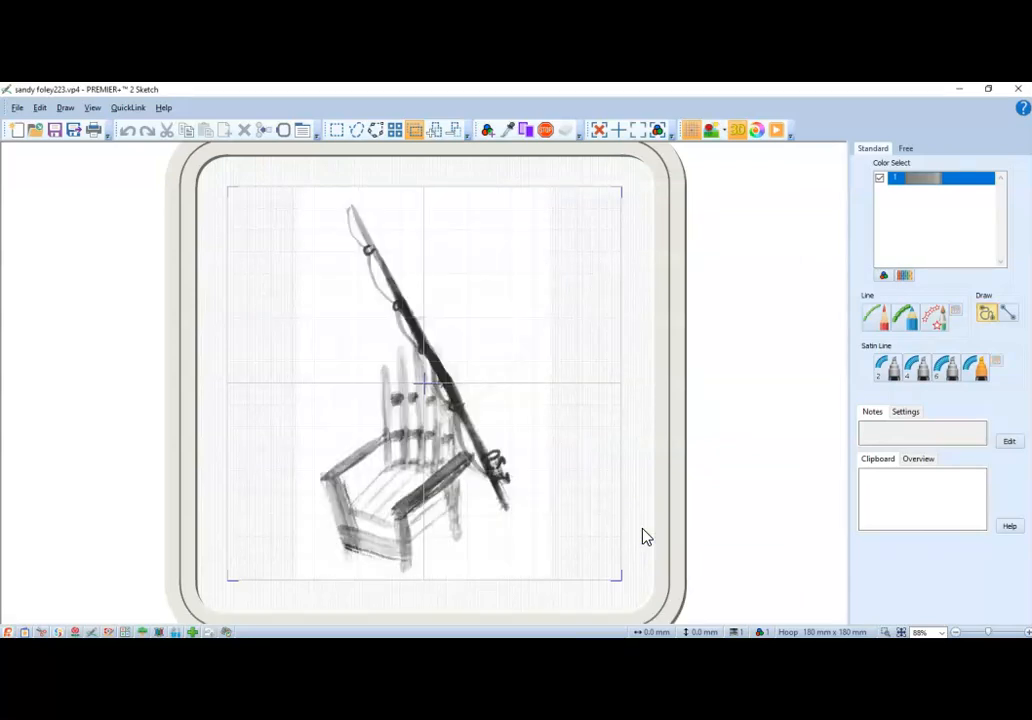
- Choose the running stitch line with a 2.0 mm stitch length and set drawing to straight point-to-point lines
{"action": "left_click", "coordinate": [24, 613]}
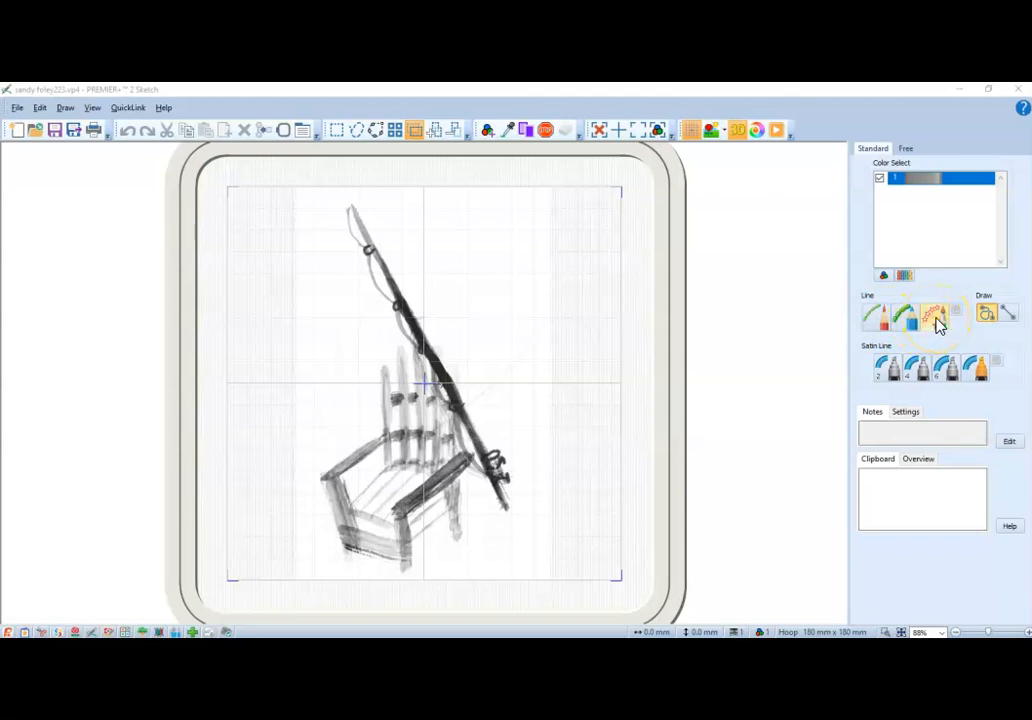
{"action": "left_click", "coordinate": [887, 320]}
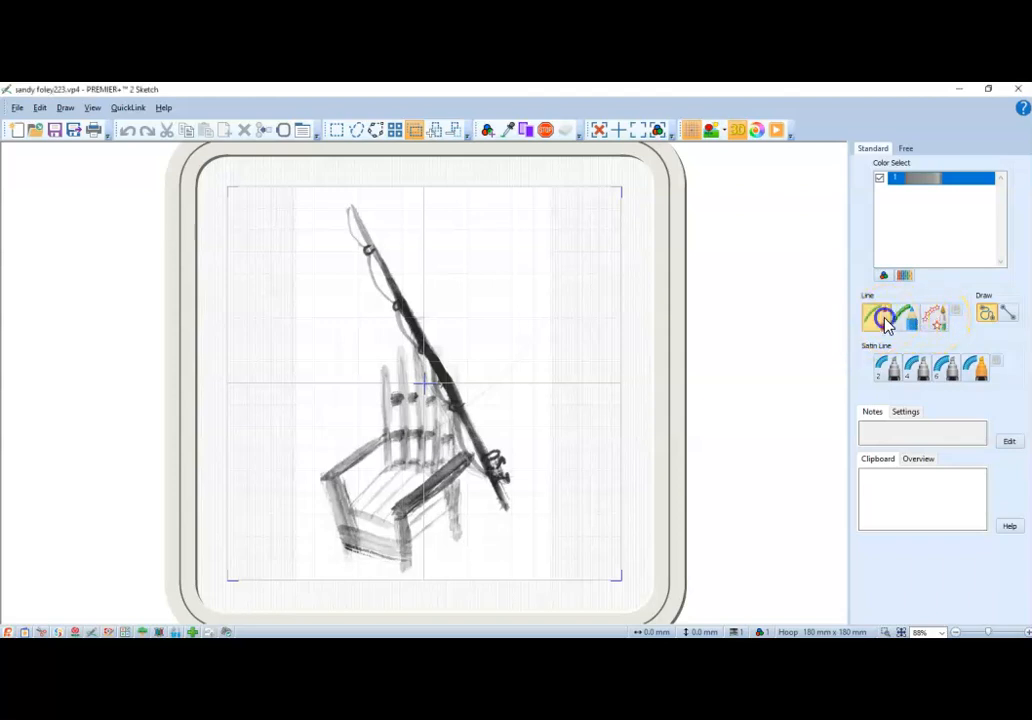
{"action": "left_click", "coordinate": [955, 315]}
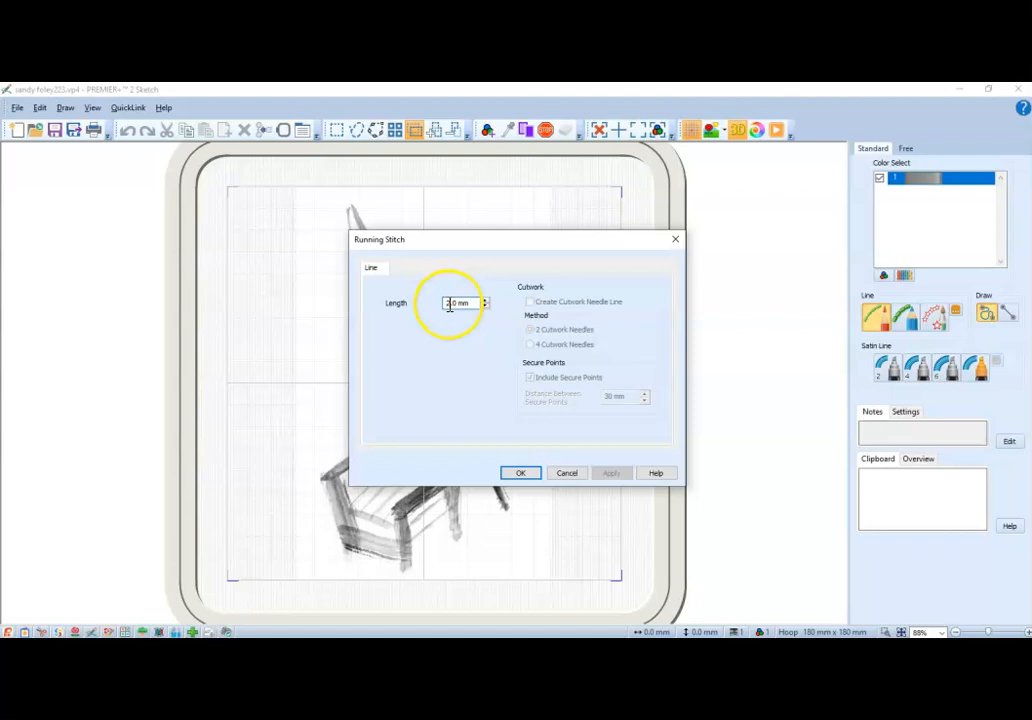
{"action": "mouse_move", "coordinate": [449, 303]}
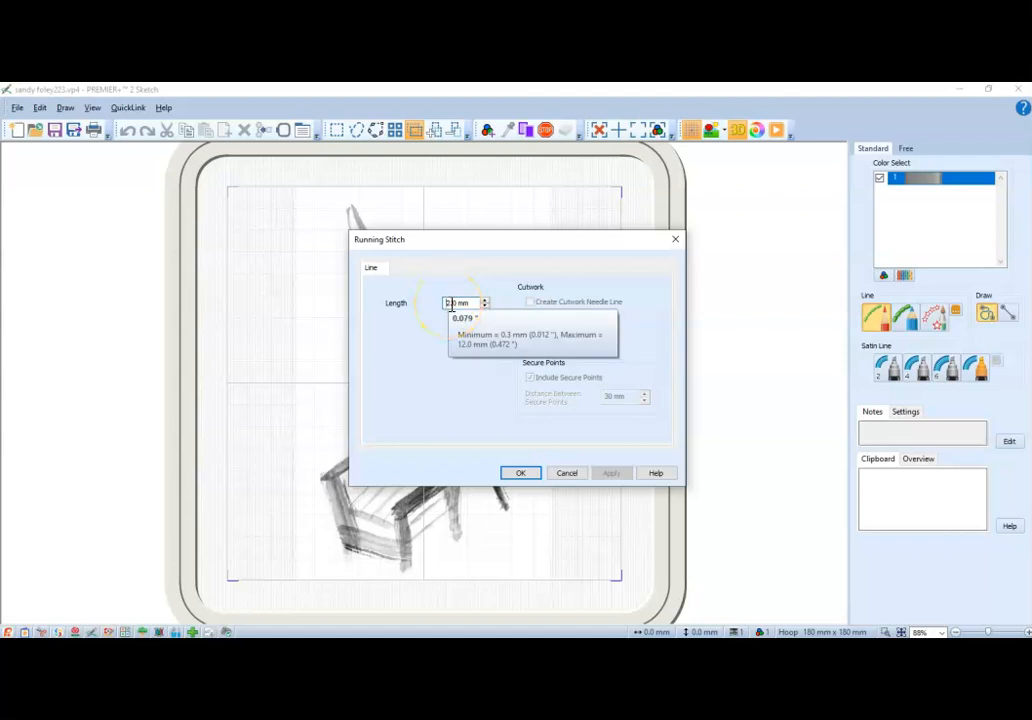
{"action": "left_click", "coordinate": [447, 302]}
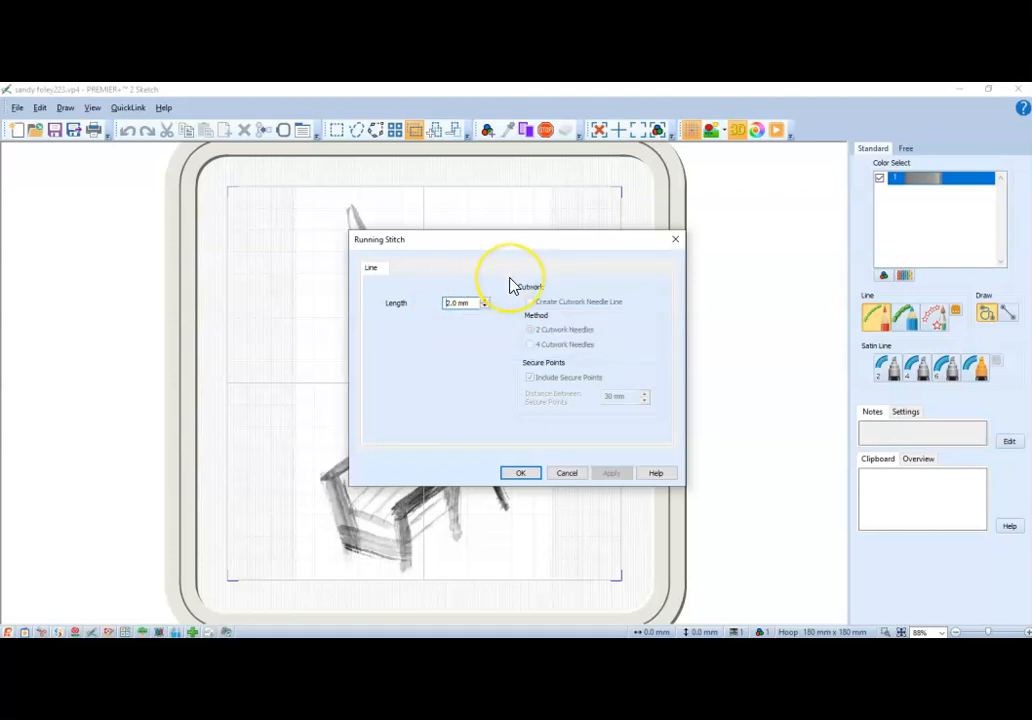
{"action": "left_click", "coordinate": [451, 302]}
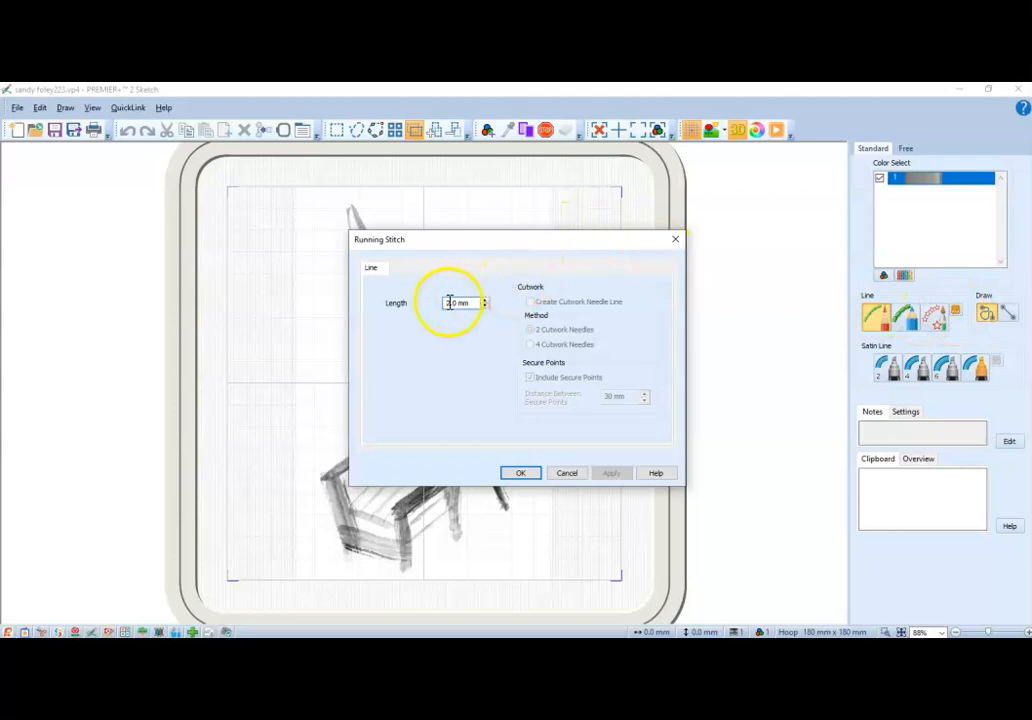
{"action": "double_click", "coordinate": [450, 303]}
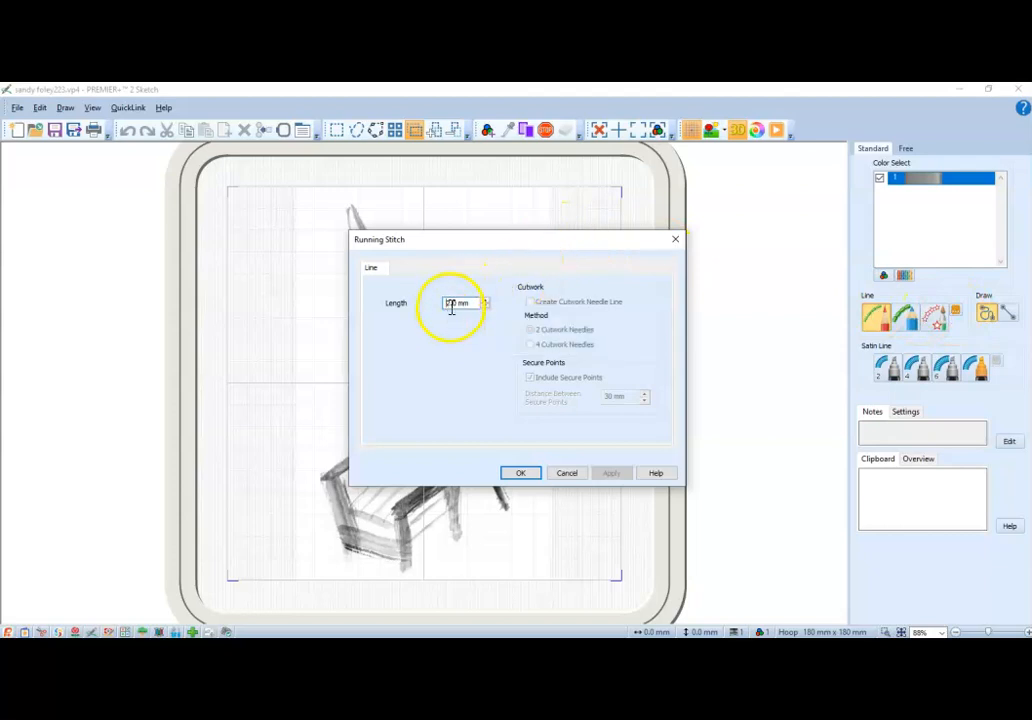
{"action": "left_click_drag", "start_coordinate": [452, 304], "coordinate": [444, 304]}
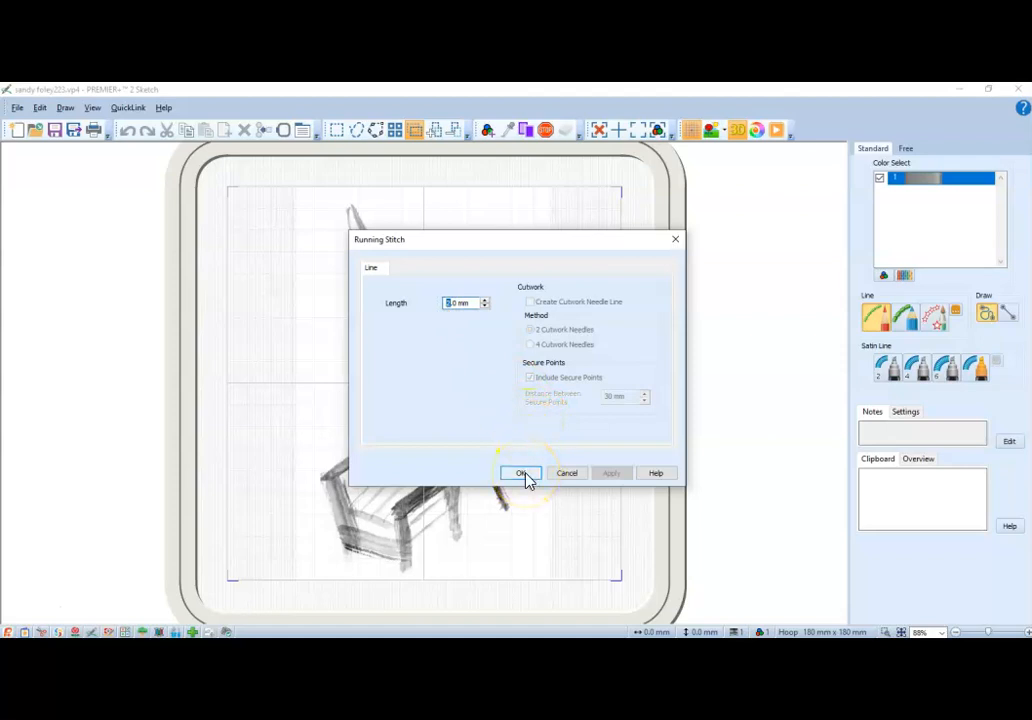
{"action": "type", "text": "2"}
{"action": "left_click", "coordinate": [522, 473]}
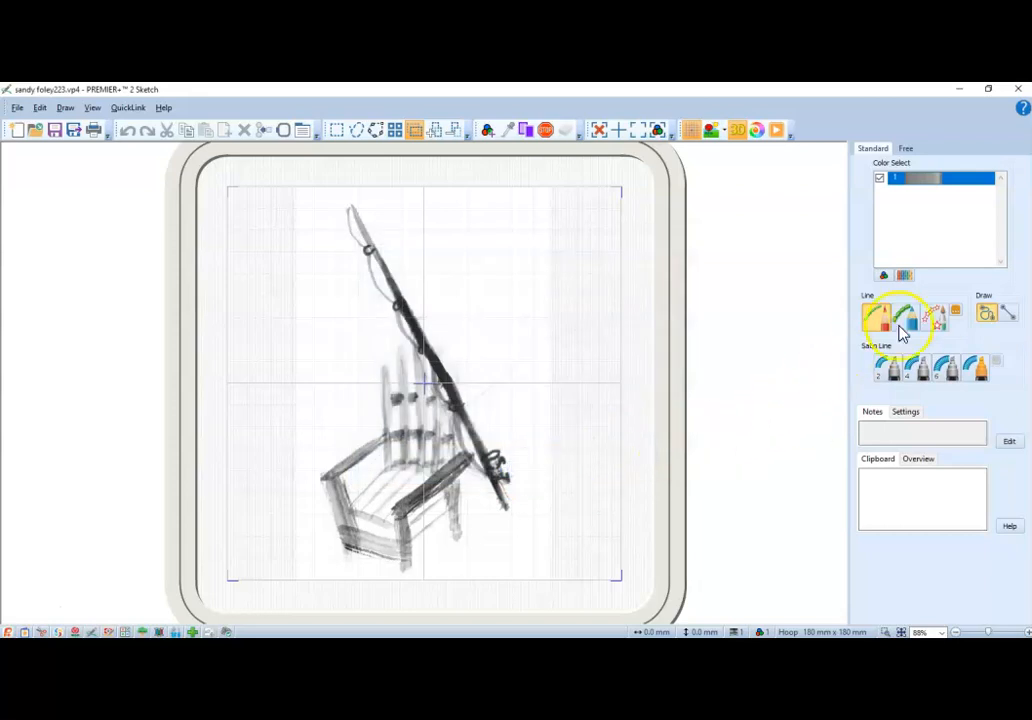
{"action": "left_click", "coordinate": [1008, 315]}
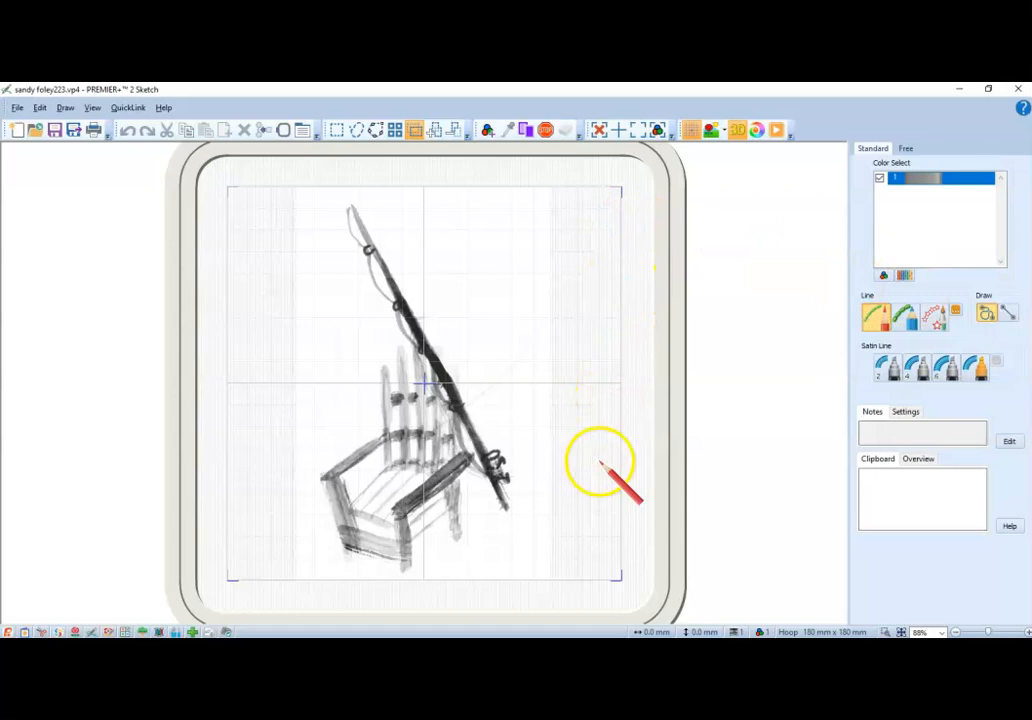
{"action": "left_click", "coordinate": [1012, 314]}
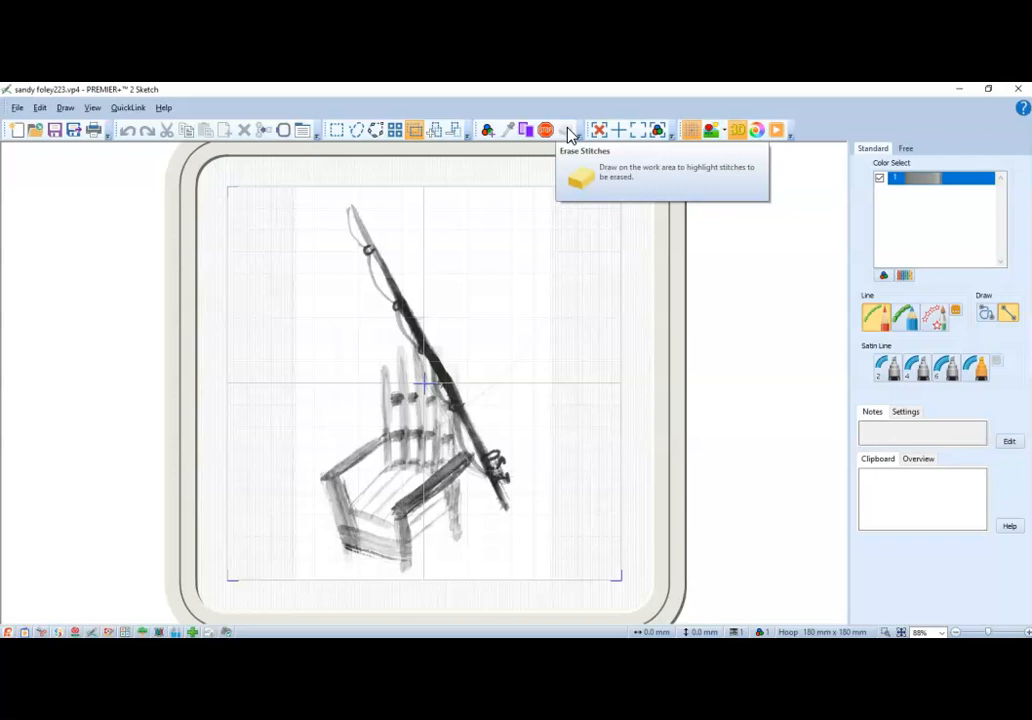
{"action": "left_click", "coordinate": [566, 132]}
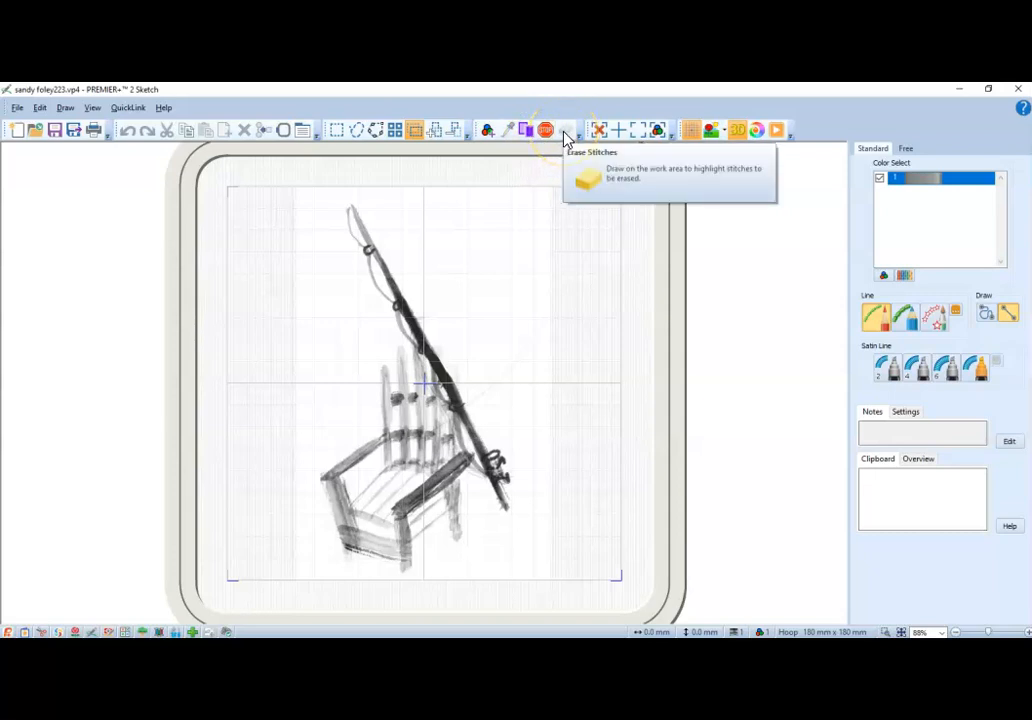
{"action": "left_click", "coordinate": [487, 132]}
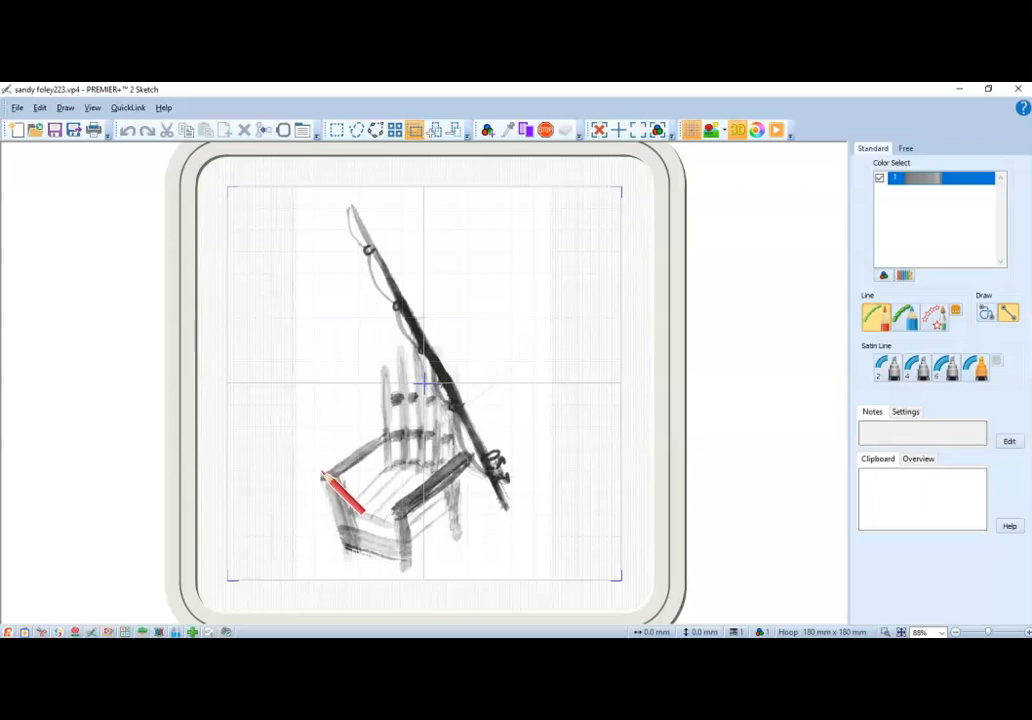
{"action": "left_click", "coordinate": [22, 608]}
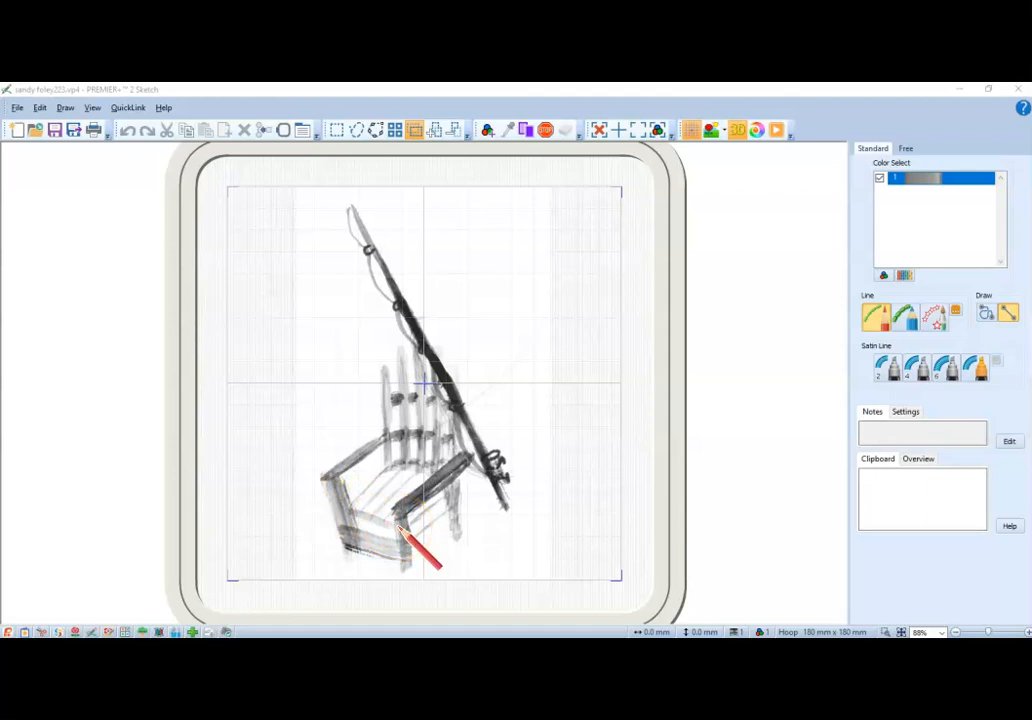
- Trace the first seat slat gaps near the chair's left armrest with the triple stitch line, using straight point-to-point lines
{"action": "left_click", "coordinate": [906, 317]}
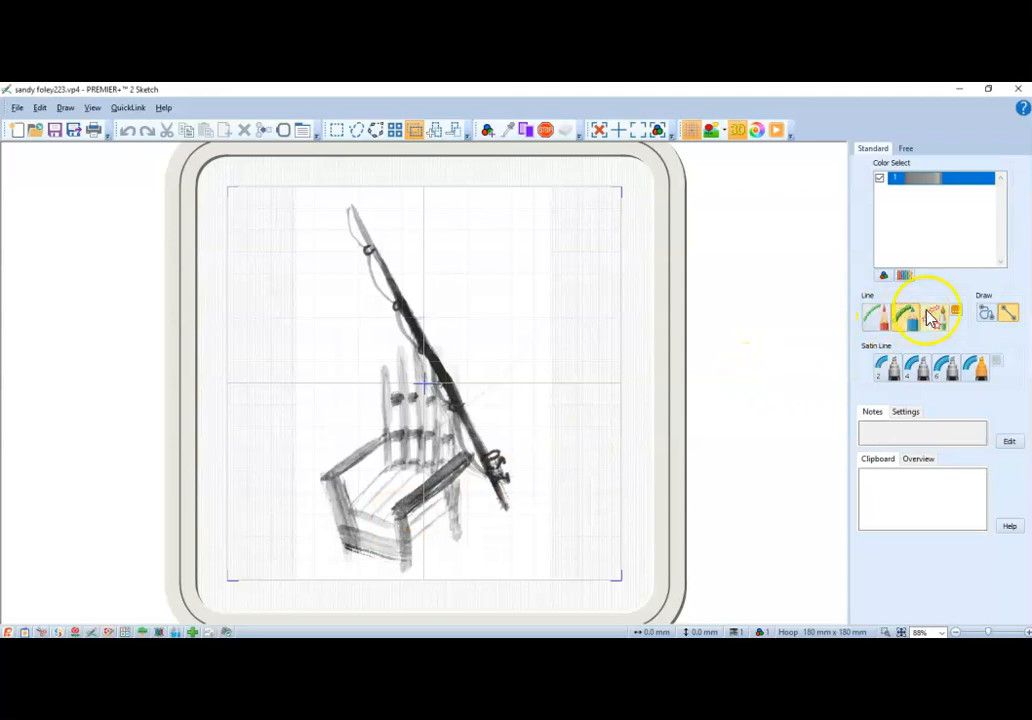
{"action": "left_click", "coordinate": [1010, 318]}
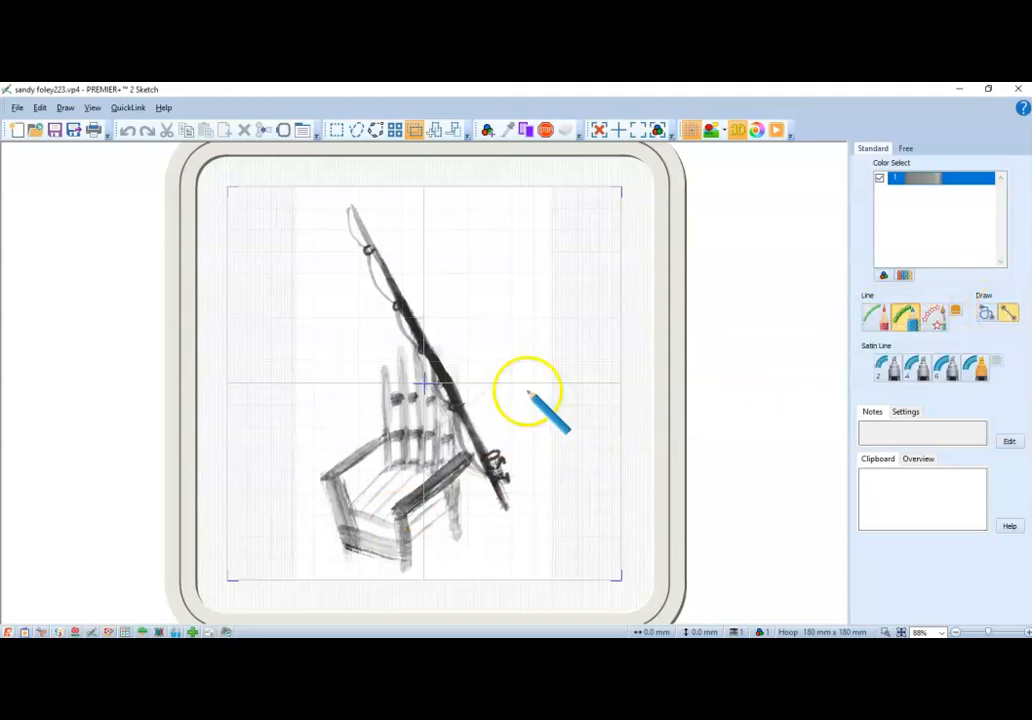
{"action": "left_click", "coordinate": [390, 468]}
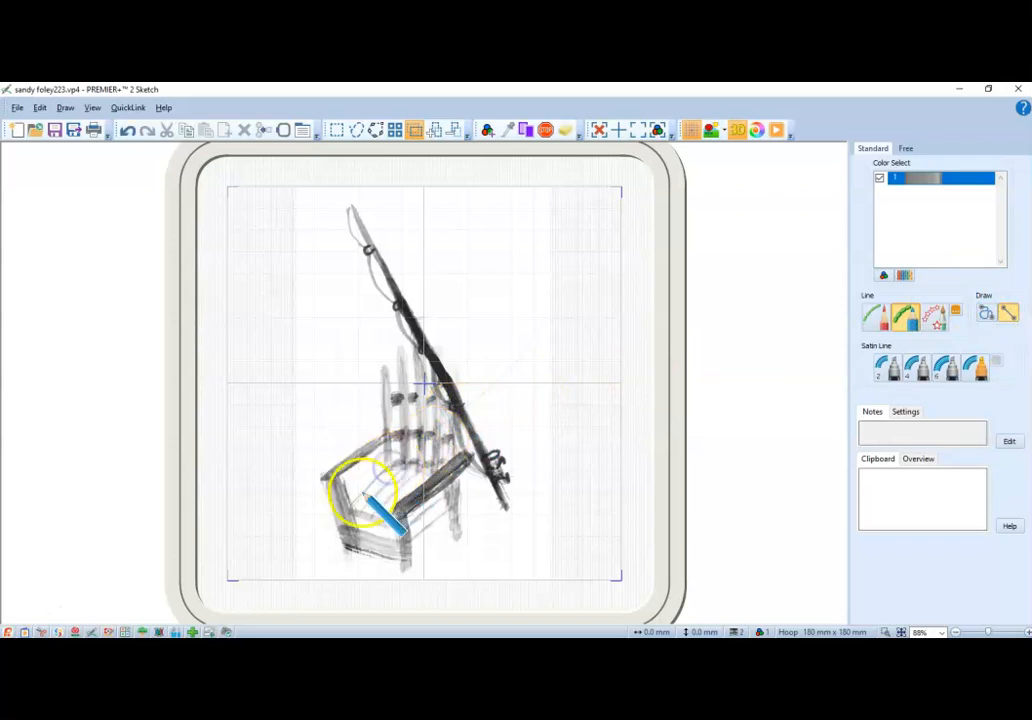
{"action": "left_click_drag", "start_coordinate": [349, 510], "coordinate": [393, 466]}
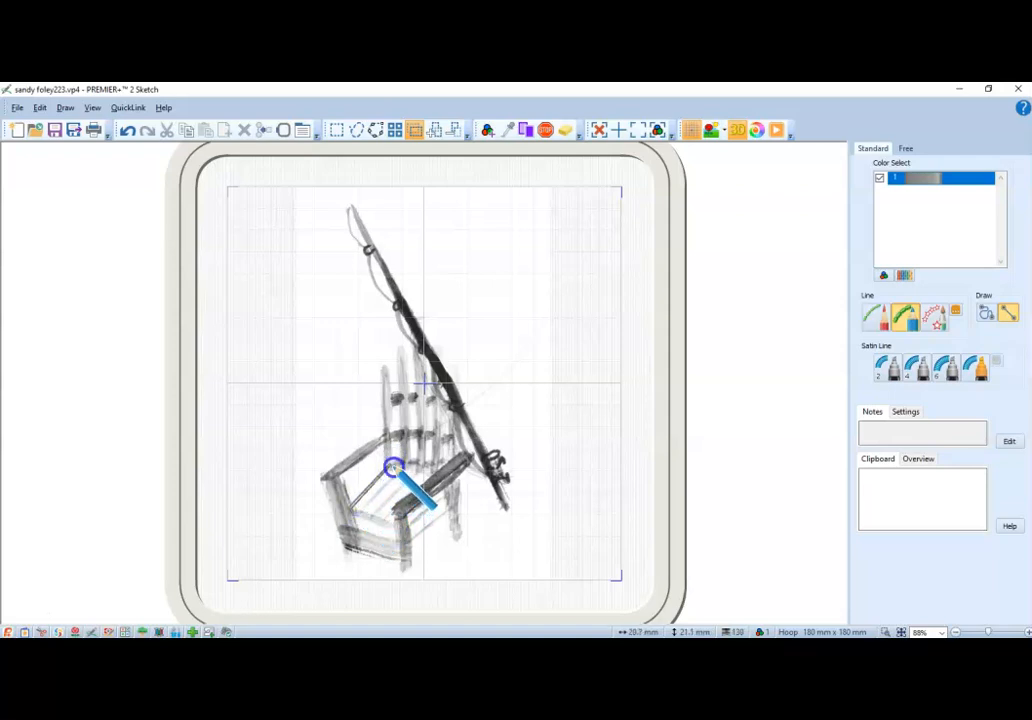
{"action": "left_click_drag", "start_coordinate": [352, 513], "coordinate": [354, 514]}
{"action": "right_click", "coordinate": [352, 511]}
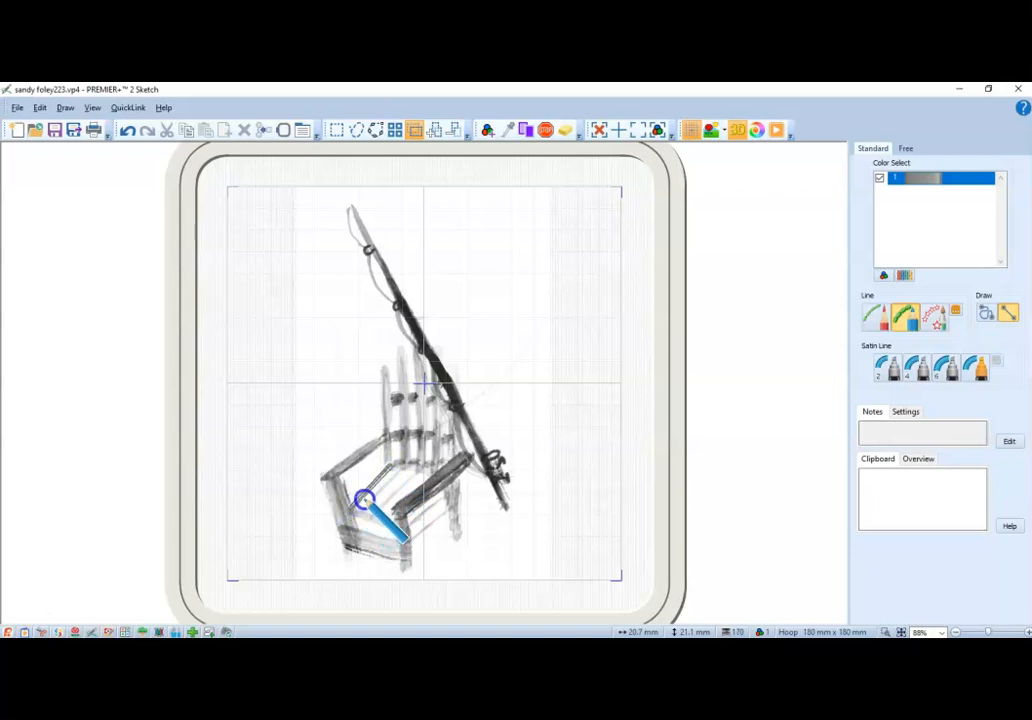
{"action": "left_click_drag", "start_coordinate": [396, 464], "coordinate": [406, 466]}
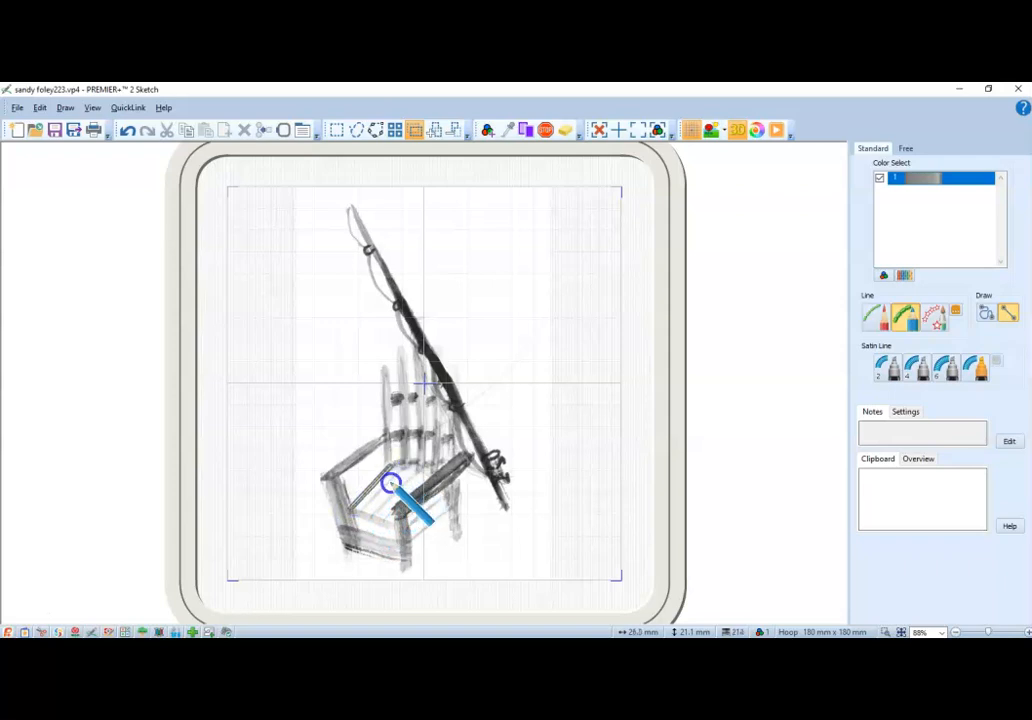
{"action": "left_click", "coordinate": [360, 511]}
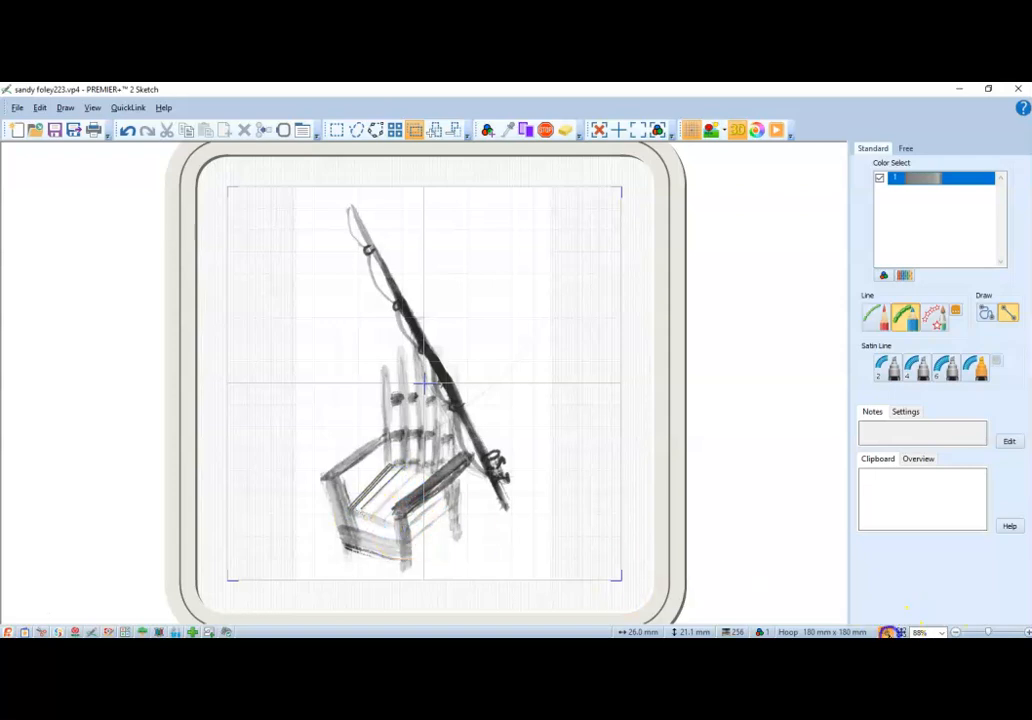
- Extend the lower end of the last traced seat slat line down to the front edge of the seat
{"action": "left_click", "coordinate": [338, 502]}
{"action": "left_click", "coordinate": [372, 525]}
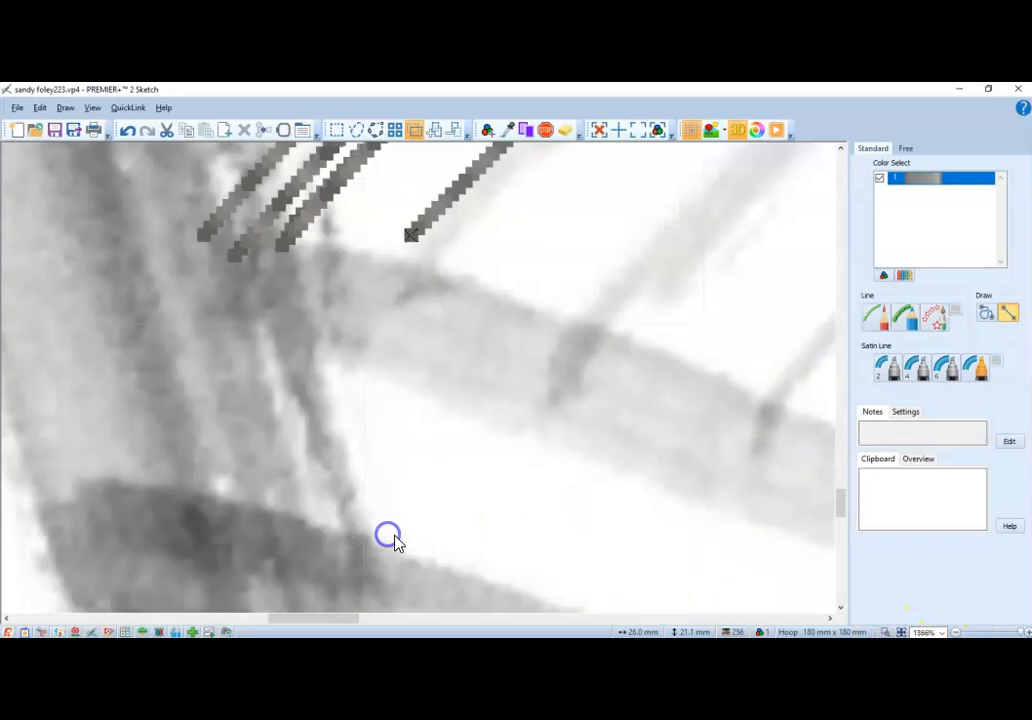
{"action": "left_click", "coordinate": [410, 237]}
{"action": "left_click", "coordinate": [903, 316]}
{"action": "left_click", "coordinate": [410, 236]}
{"action": "left_click_drag", "start_coordinate": [412, 237], "coordinate": [366, 293]}
{"action": "left_click_drag", "start_coordinate": [409, 240], "coordinate": [370, 288]}
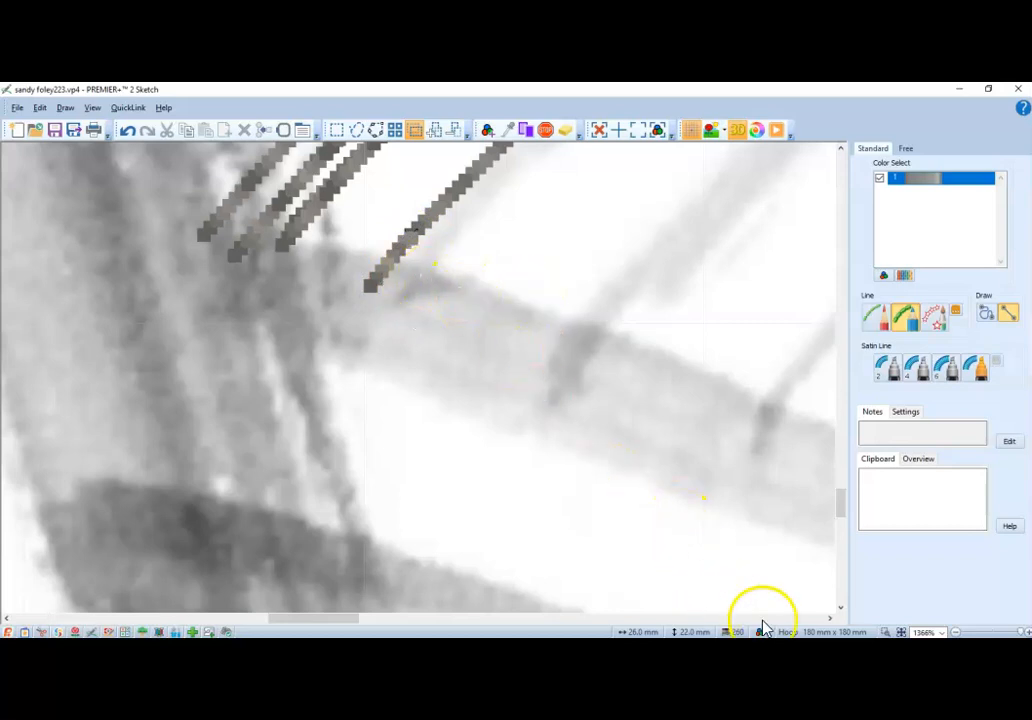
{"action": "left_click", "coordinate": [899, 631]}
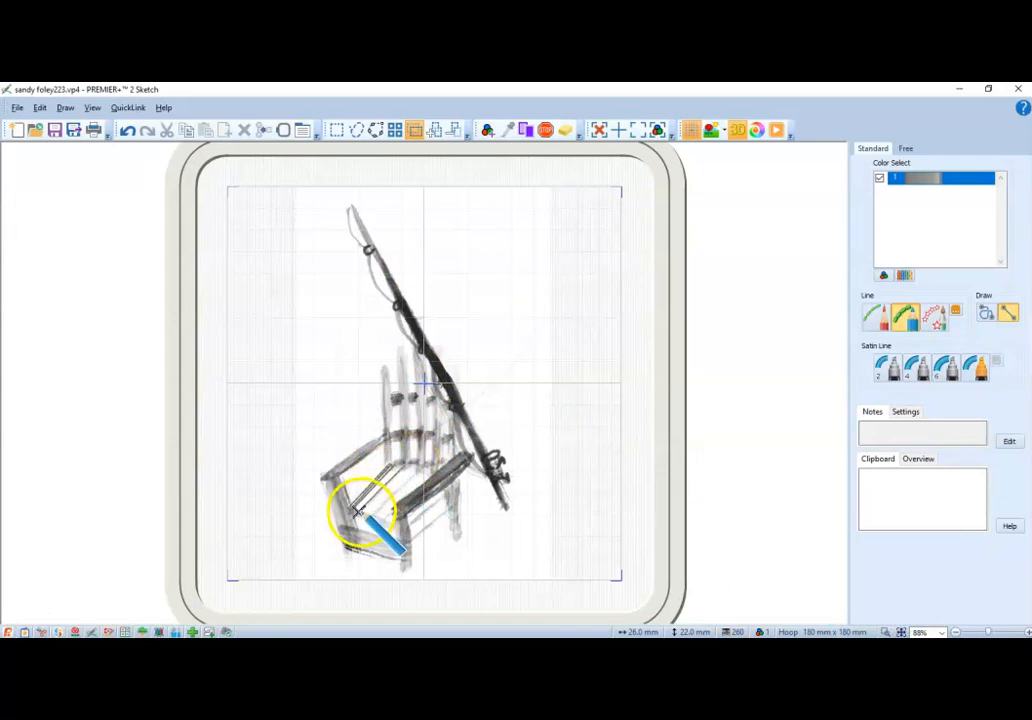
- Trace back and forth along the second seat slat gap and start the third one with straight triple stitch lines
{"action": "mouse_move", "coordinate": [360, 513]}
{"action": "left_mouse_down"}
{"action": "mouse_move", "coordinate": [403, 466]}
{"action": "mouse_move", "coordinate": [410, 475]}
{"action": "mouse_move", "coordinate": [356, 515]}
{"action": "left_mouse_up"}
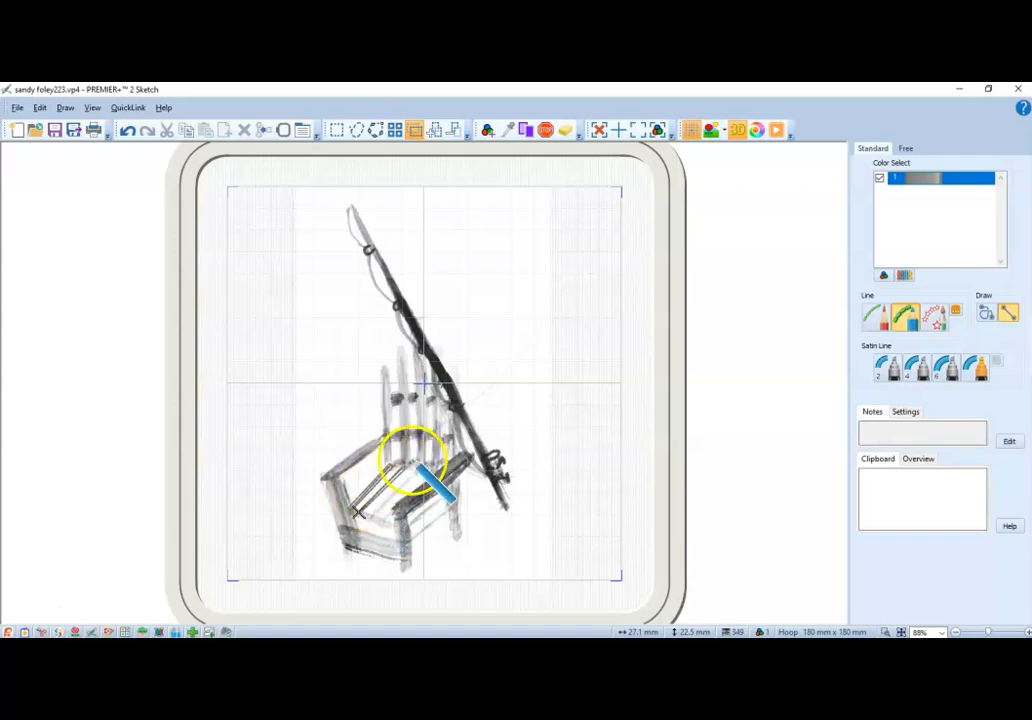
{"action": "left_click", "coordinate": [361, 512]}
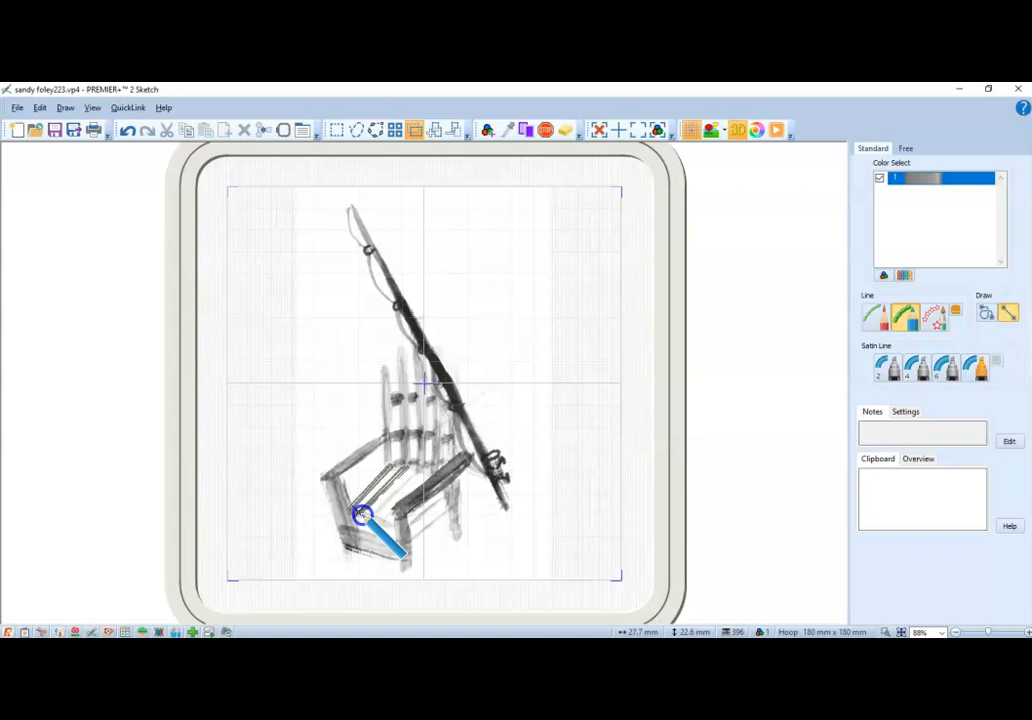
{"action": "left_click_drag", "start_coordinate": [356, 511], "coordinate": [406, 471]}
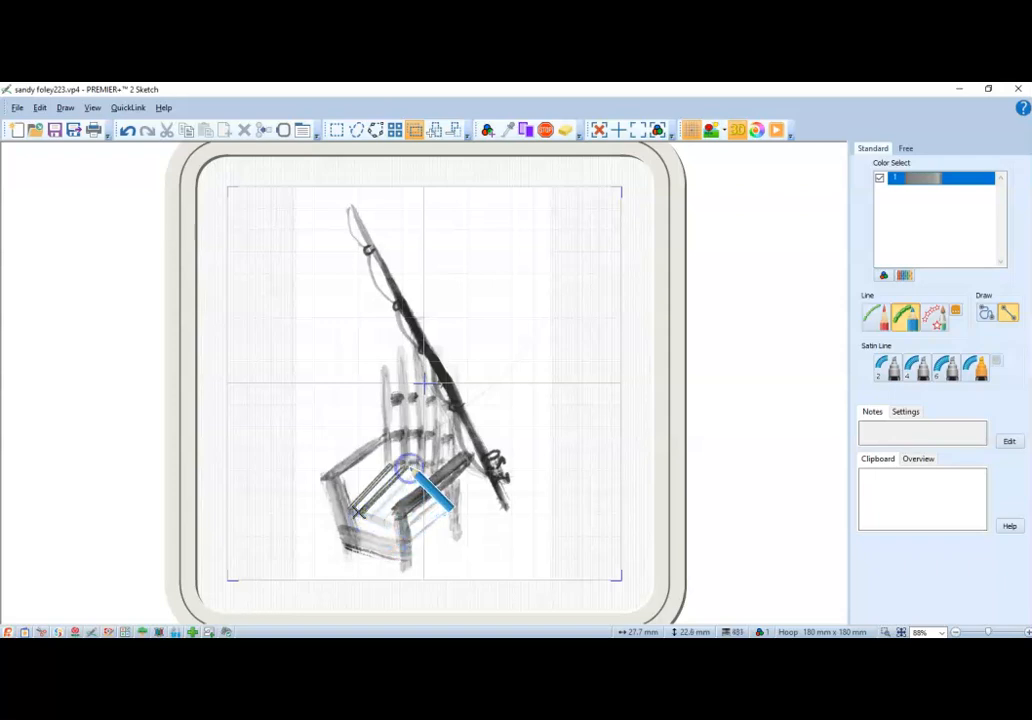
{"action": "mouse_move", "coordinate": [419, 467]}
{"action": "left_mouse_down"}
{"action": "mouse_move", "coordinate": [369, 521]}
{"action": "mouse_move", "coordinate": [422, 479]}
{"action": "mouse_move", "coordinate": [421, 468]}
{"action": "left_mouse_up"}
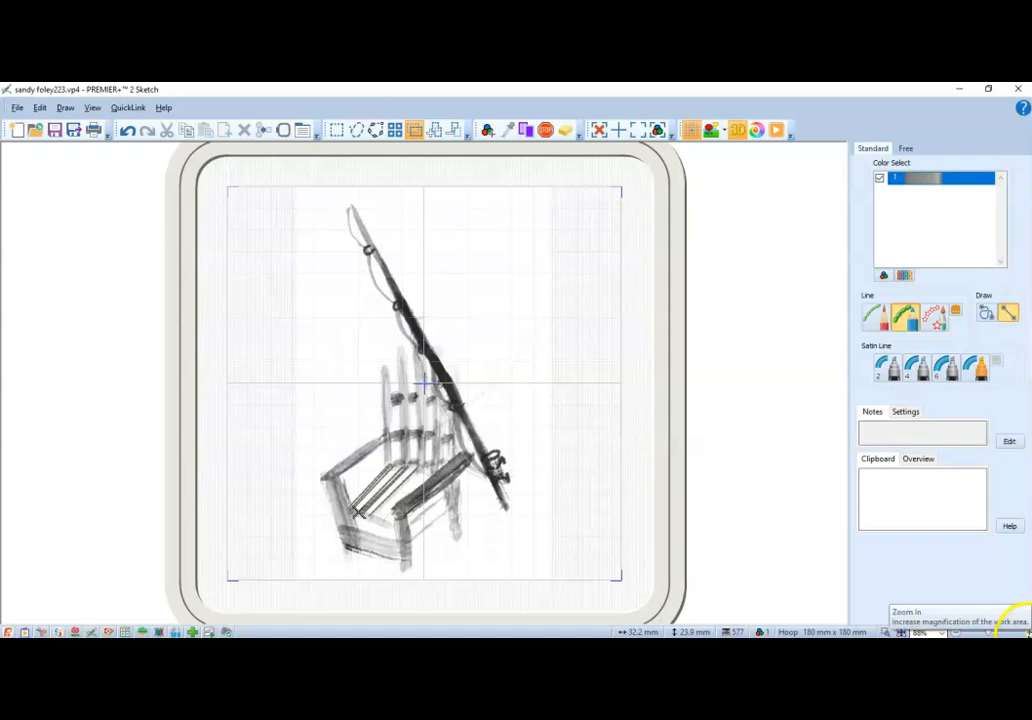
- Trace the remaining seat slat gaps up to the right armrest with doubled straight triple stitch lines
{"action": "left_click", "coordinate": [1027, 632]}
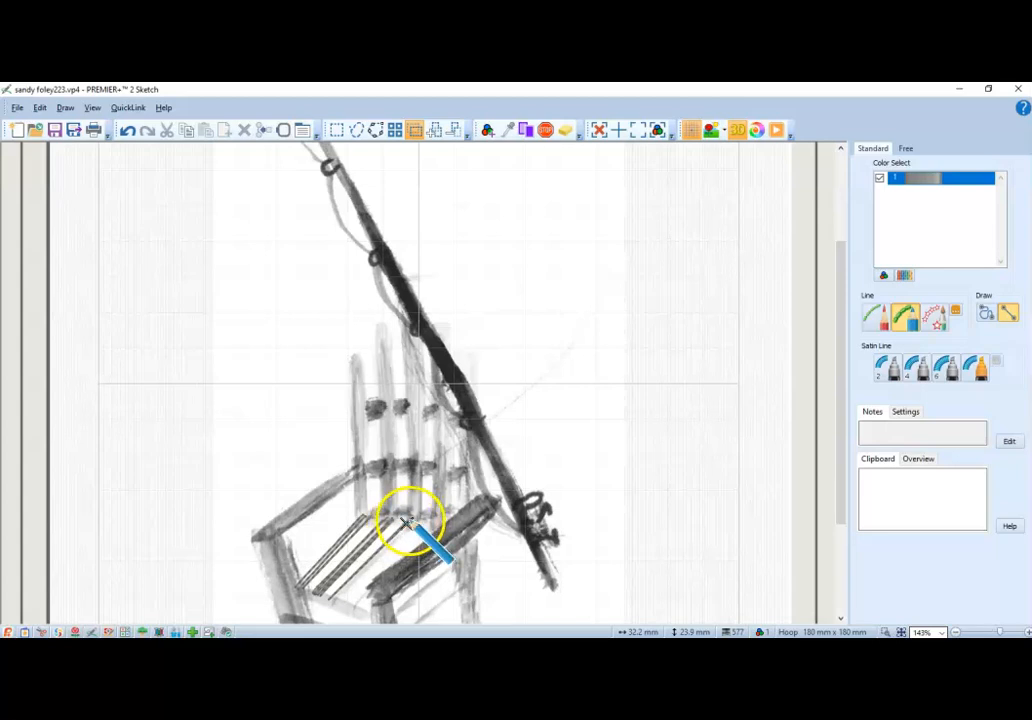
{"action": "mouse_move", "coordinate": [405, 522]}
{"action": "left_mouse_down"}
{"action": "mouse_move", "coordinate": [401, 548]}
{"action": "mouse_move", "coordinate": [335, 601]}
{"action": "left_mouse_up"}
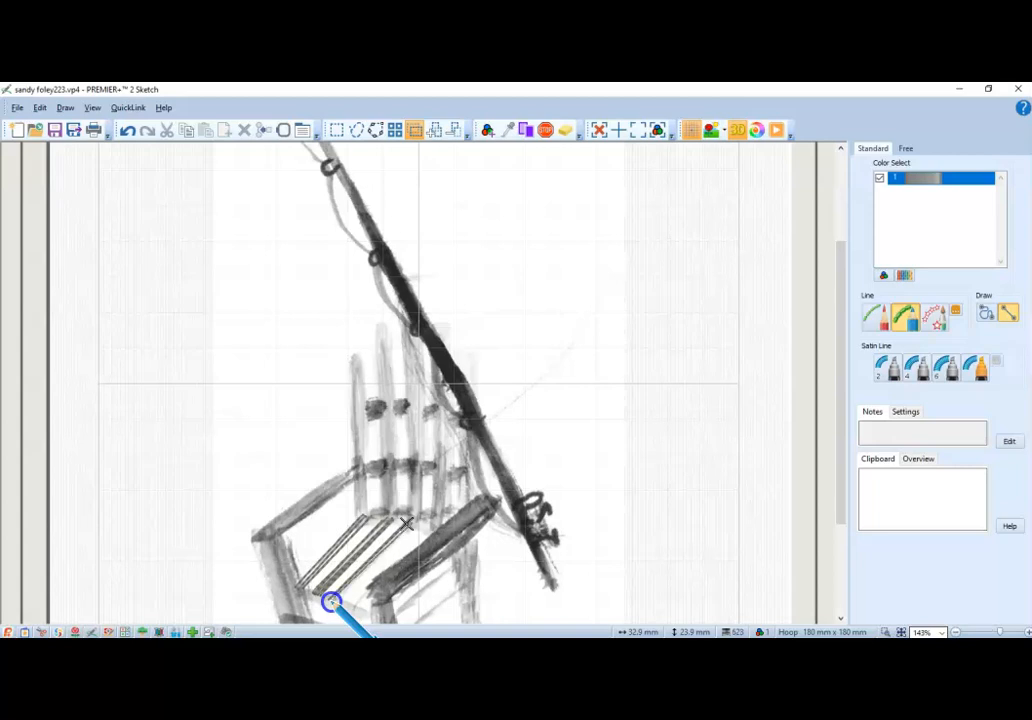
{"action": "left_click_drag", "start_coordinate": [339, 597], "coordinate": [409, 527]}
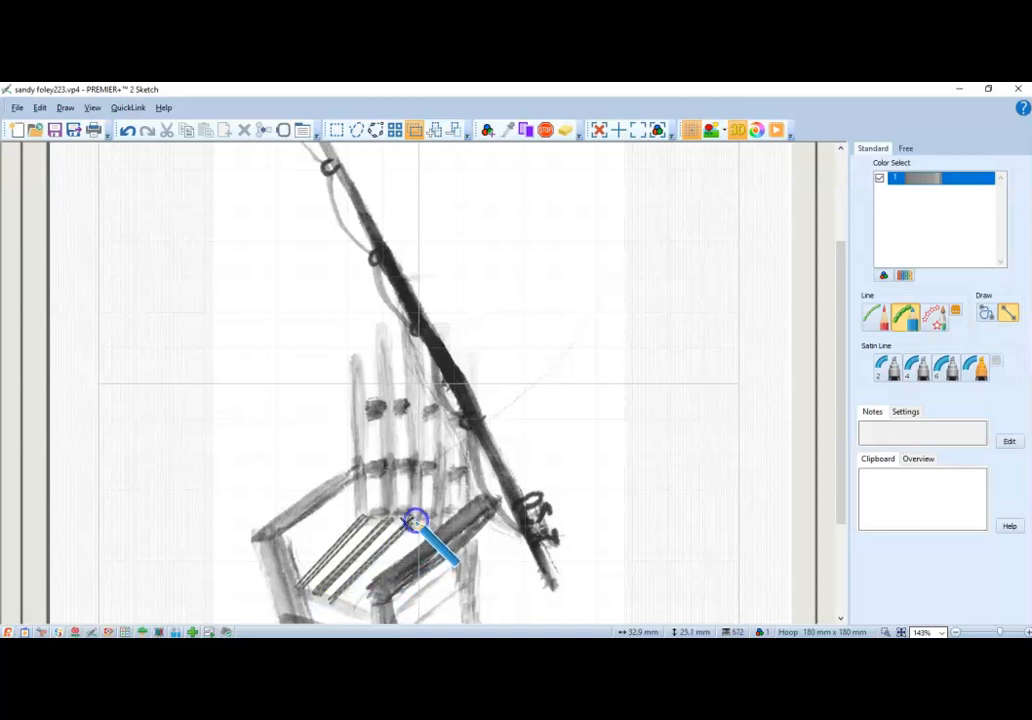
{"action": "left_click_drag", "start_coordinate": [415, 528], "coordinate": [367, 576]}
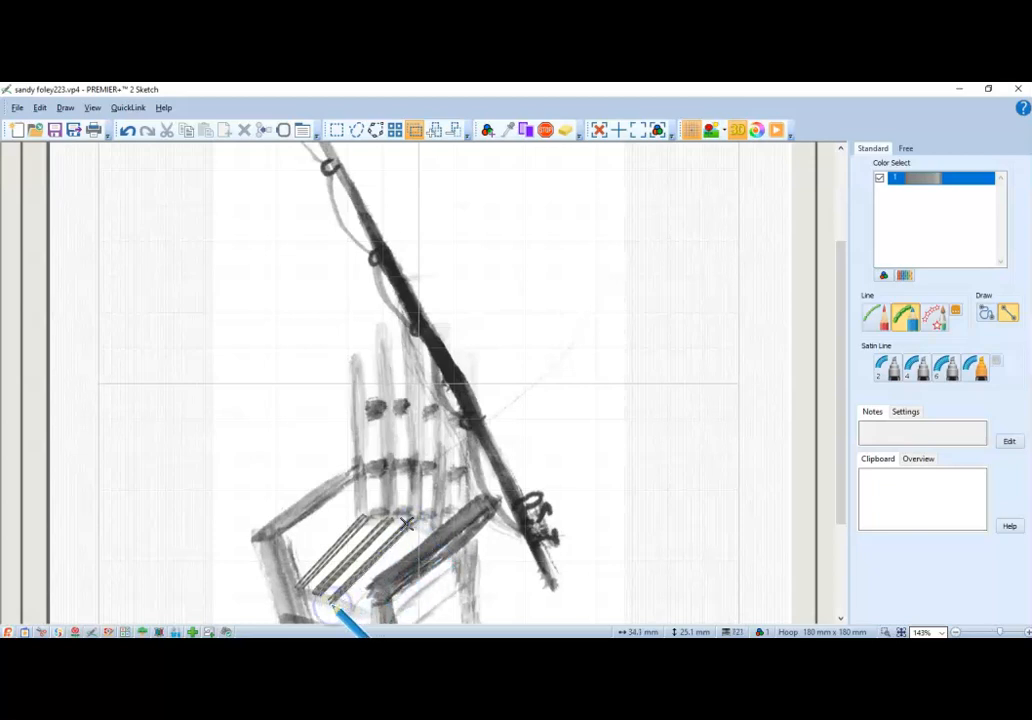
{"action": "mouse_move", "coordinate": [331, 601]}
{"action": "left_mouse_down"}
{"action": "mouse_move", "coordinate": [373, 590]}
{"action": "mouse_move", "coordinate": [412, 559]}
{"action": "mouse_move", "coordinate": [429, 527]}
{"action": "mouse_move", "coordinate": [354, 608]}
{"action": "left_mouse_up"}
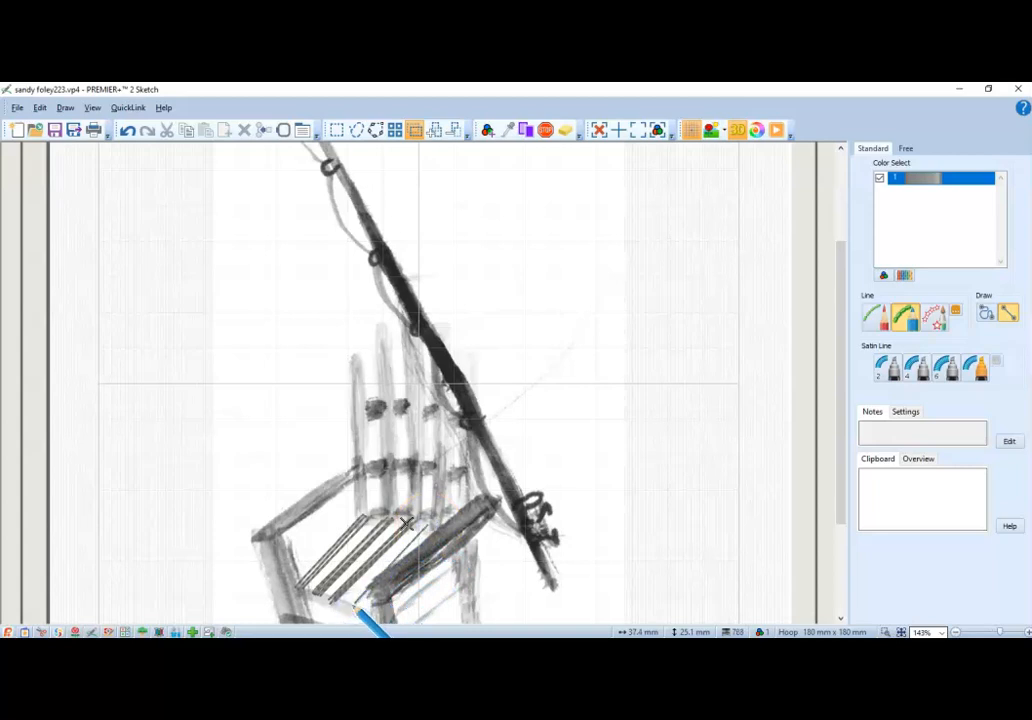
{"action": "mouse_move", "coordinate": [356, 608]}
{"action": "left_mouse_down"}
{"action": "mouse_move", "coordinate": [428, 523]}
{"action": "mouse_move", "coordinate": [354, 608]}
{"action": "mouse_move", "coordinate": [434, 526]}
{"action": "left_mouse_up"}
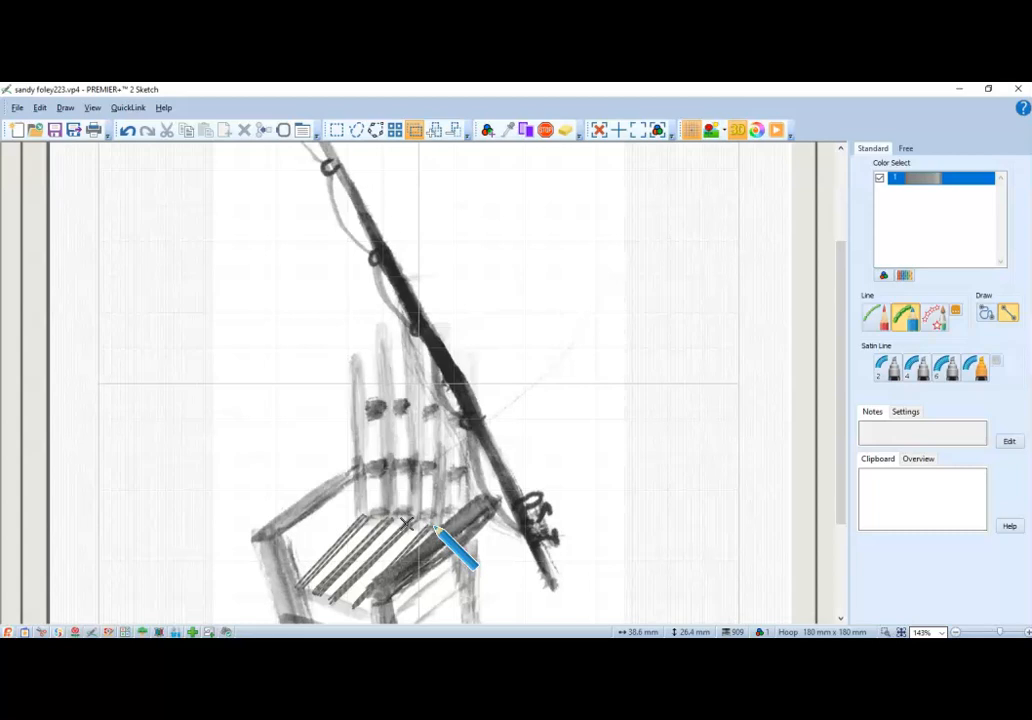
- Add Robison-Anton Rayon 40 thread 2537, Steel, as a second thread color
{"action": "left_click", "coordinate": [489, 132]}
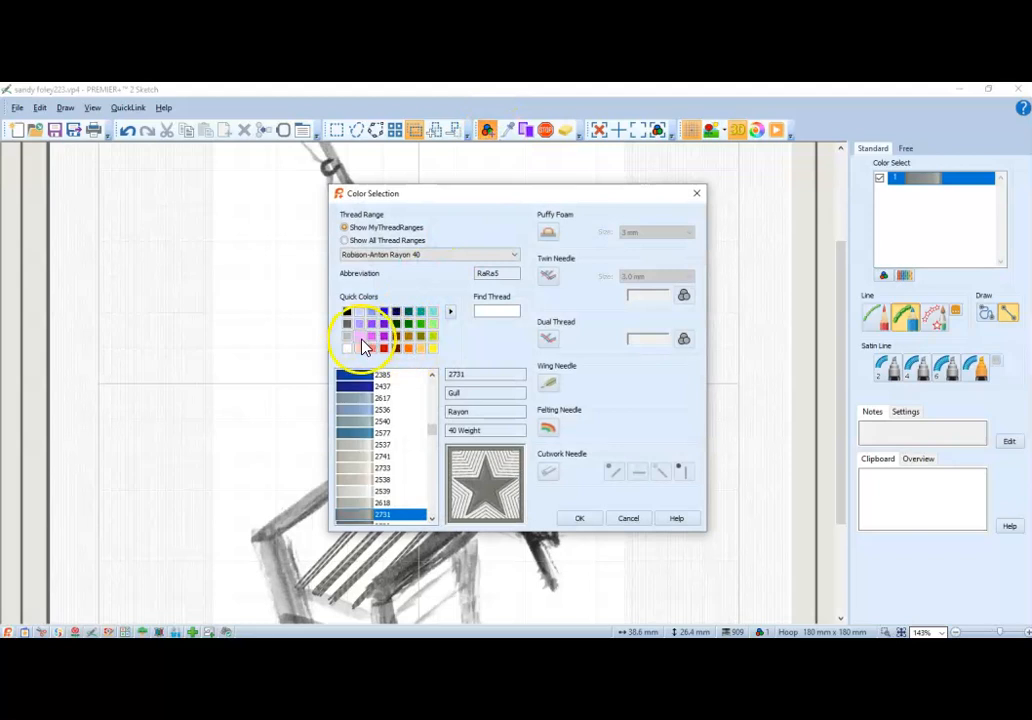
{"action": "left_click", "coordinate": [347, 337]}
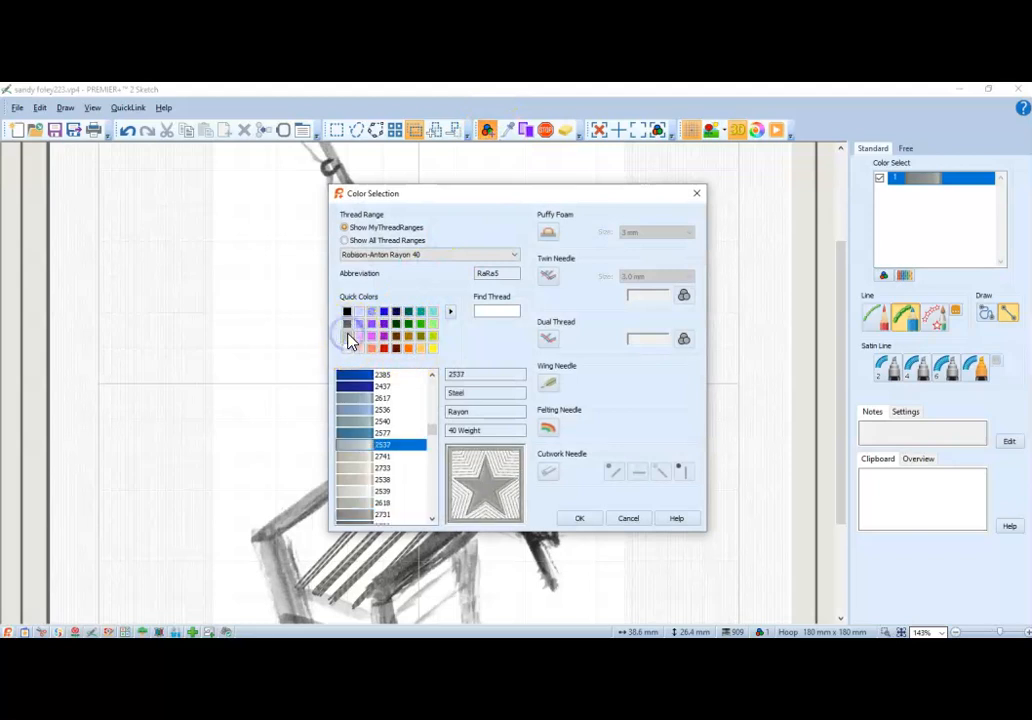
{"action": "left_click", "coordinate": [580, 518]}
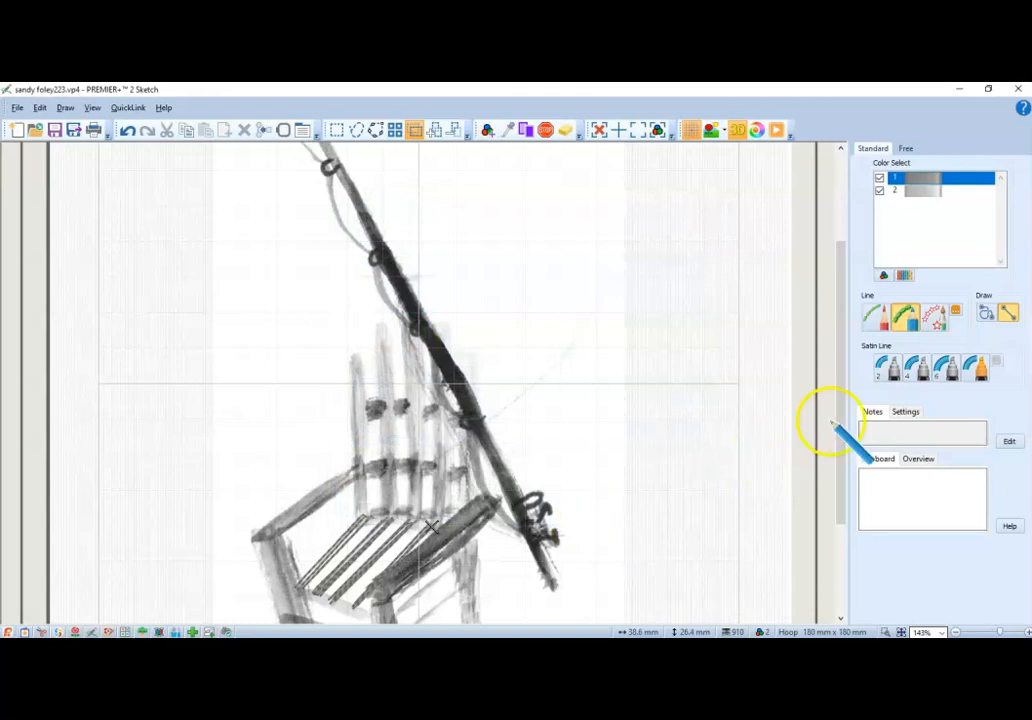
- Trace the two slanted side rails below the right armrest with straight triple stitch lines
{"action": "left_click_drag", "start_coordinate": [838, 421], "coordinate": [841, 488]}
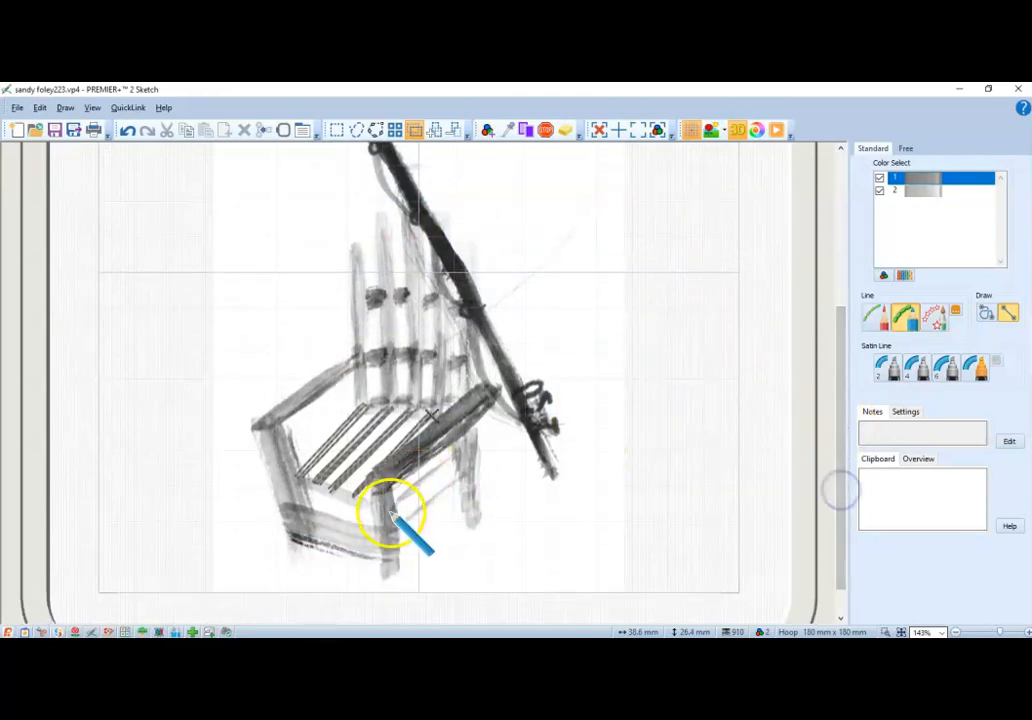
{"action": "left_click_drag", "start_coordinate": [393, 507], "coordinate": [455, 455]}
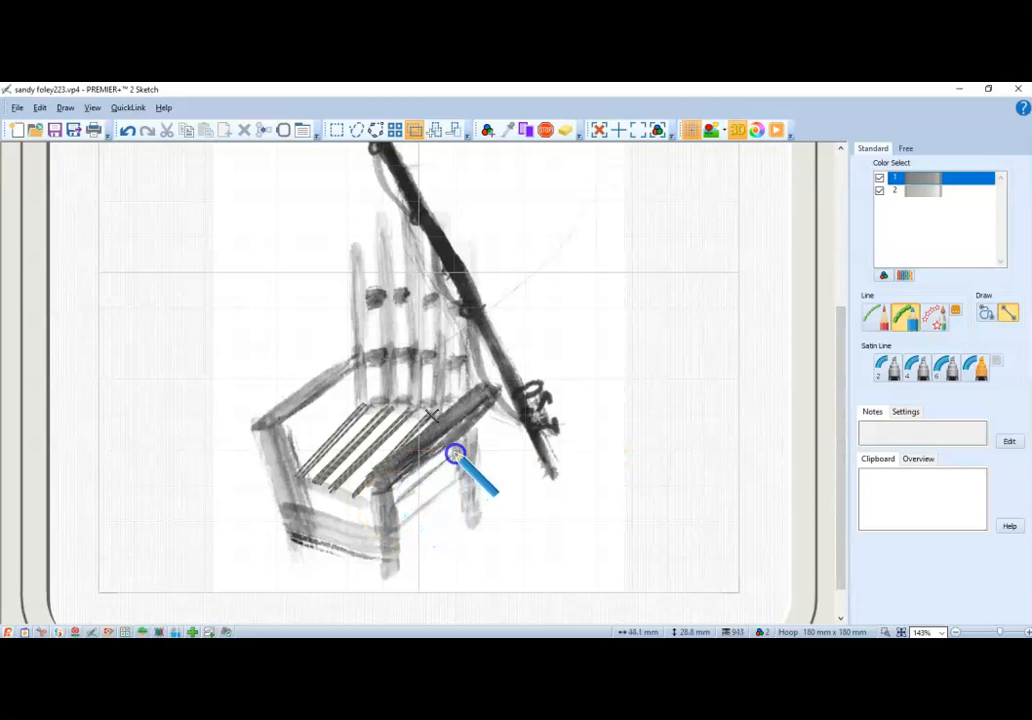
{"action": "mouse_move", "coordinate": [452, 461]}
{"action": "left_mouse_down"}
{"action": "mouse_move", "coordinate": [394, 510]}
{"action": "mouse_move", "coordinate": [458, 461]}
{"action": "mouse_move", "coordinate": [392, 497]}
{"action": "mouse_move", "coordinate": [451, 454]}
{"action": "mouse_move", "coordinate": [446, 487]}
{"action": "mouse_move", "coordinate": [454, 451]}
{"action": "mouse_move", "coordinate": [444, 500]}
{"action": "mouse_move", "coordinate": [465, 485]}
{"action": "mouse_move", "coordinate": [455, 481]}
{"action": "mouse_move", "coordinate": [392, 529]}
{"action": "mouse_move", "coordinate": [465, 483]}
{"action": "mouse_move", "coordinate": [394, 532]}
{"action": "mouse_move", "coordinate": [463, 484]}
{"action": "left_mouse_up"}
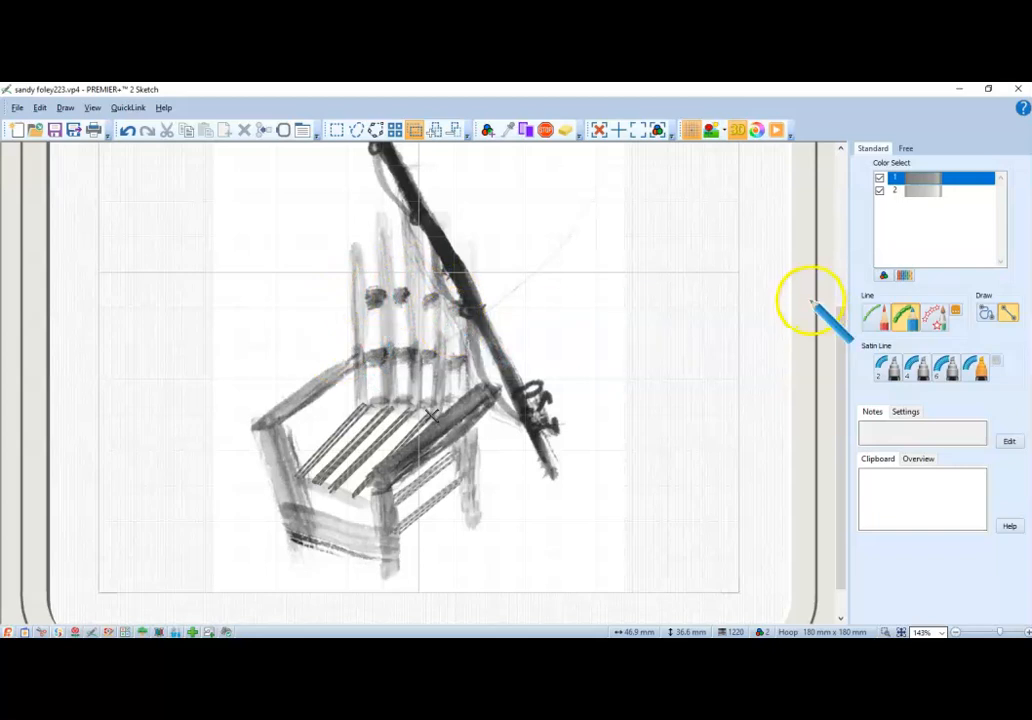
- Trace the upper, middle and lower crosspieces of the chair back with the 2 mm satin line
{"action": "left_click", "coordinate": [889, 370]}
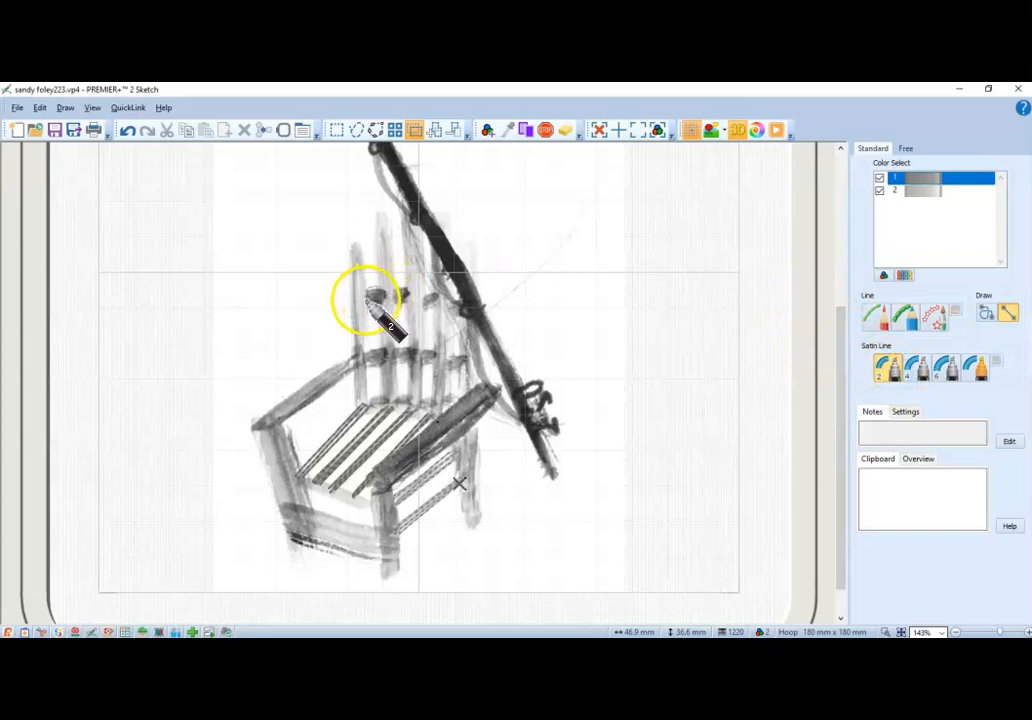
{"action": "left_click_drag", "start_coordinate": [367, 300], "coordinate": [438, 297]}
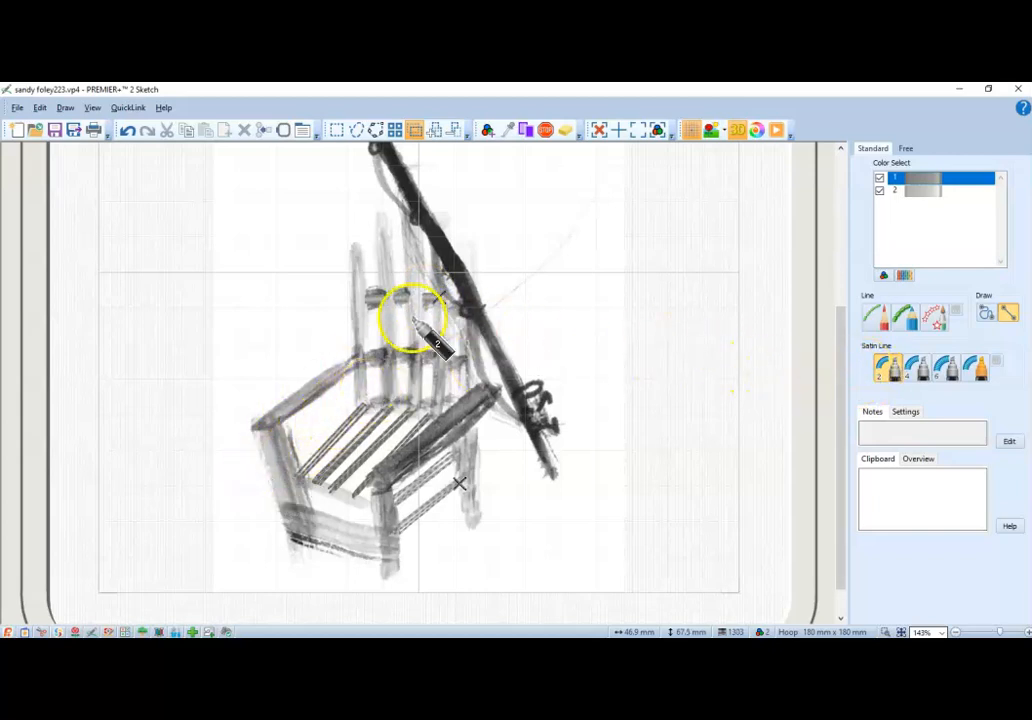
{"action": "left_click_drag", "start_coordinate": [363, 360], "coordinate": [435, 355]}
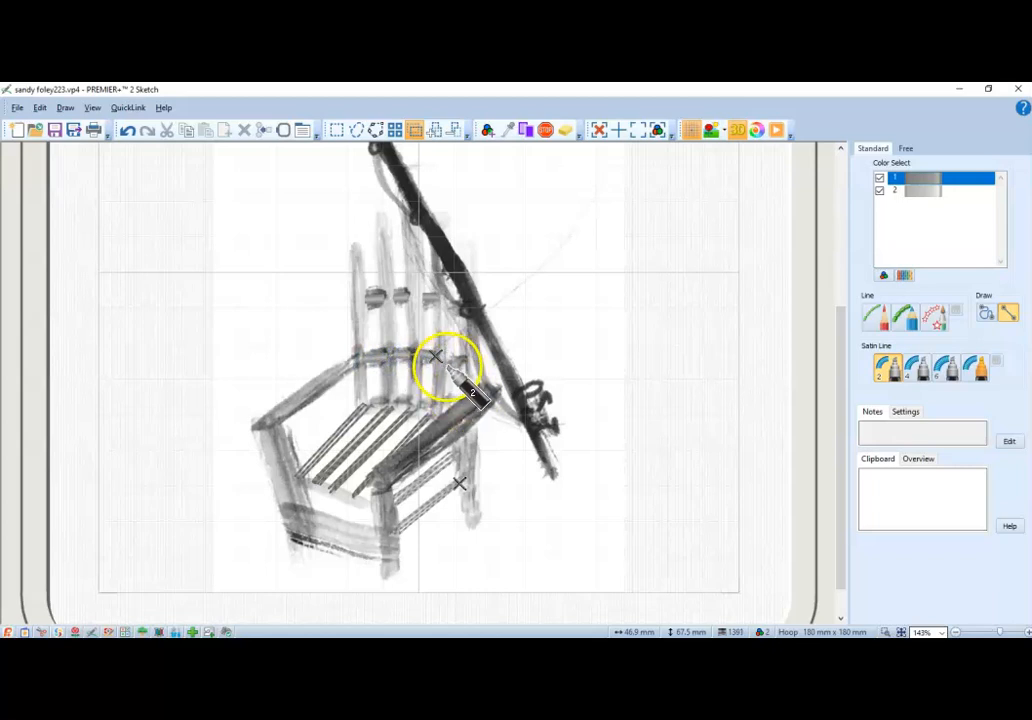
{"action": "left_click_drag", "start_coordinate": [450, 360], "coordinate": [464, 366]}
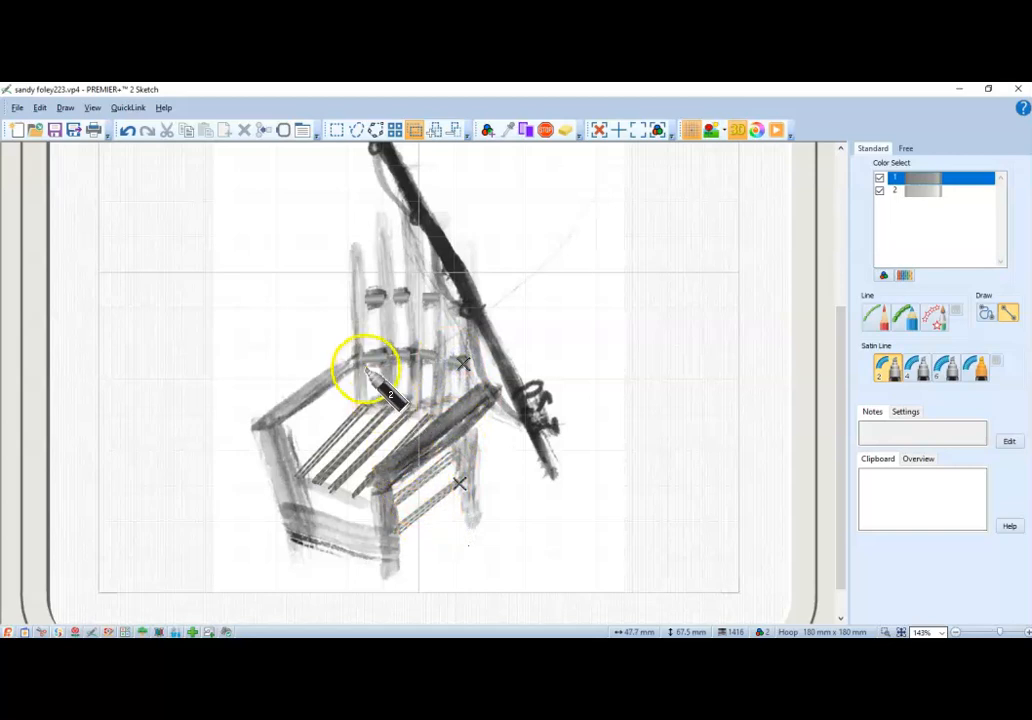
{"action": "left_click", "coordinate": [366, 402]}
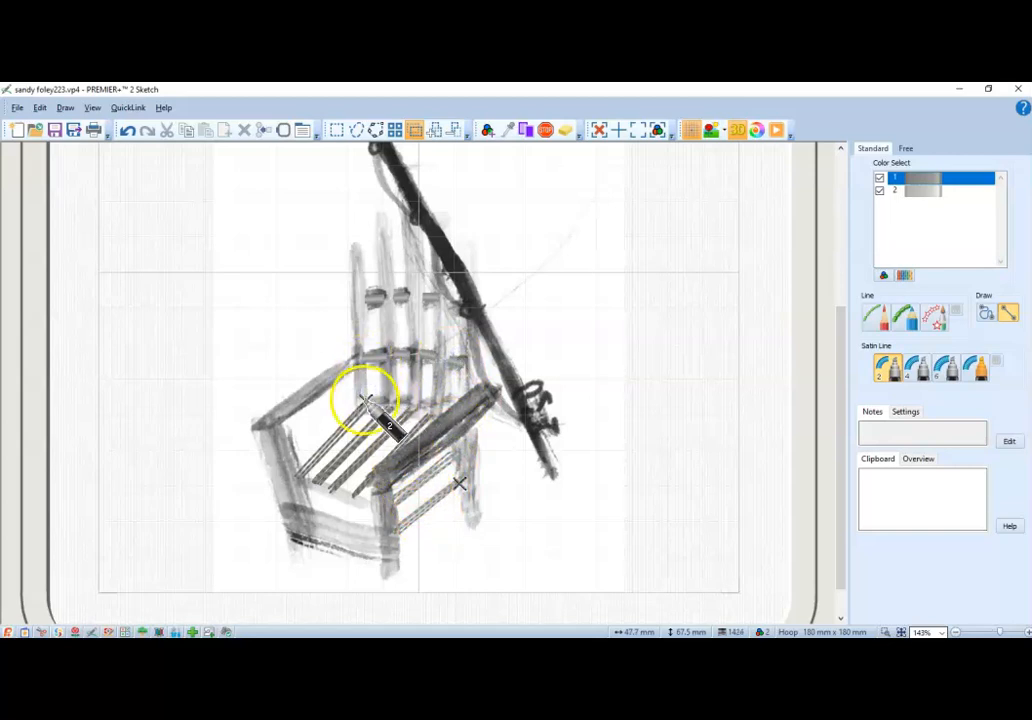
{"action": "mouse_move", "coordinate": [366, 402]}
{"action": "left_mouse_down"}
{"action": "mouse_move", "coordinate": [447, 396]}
{"action": "mouse_move", "coordinate": [458, 405]}
{"action": "left_mouse_up"}
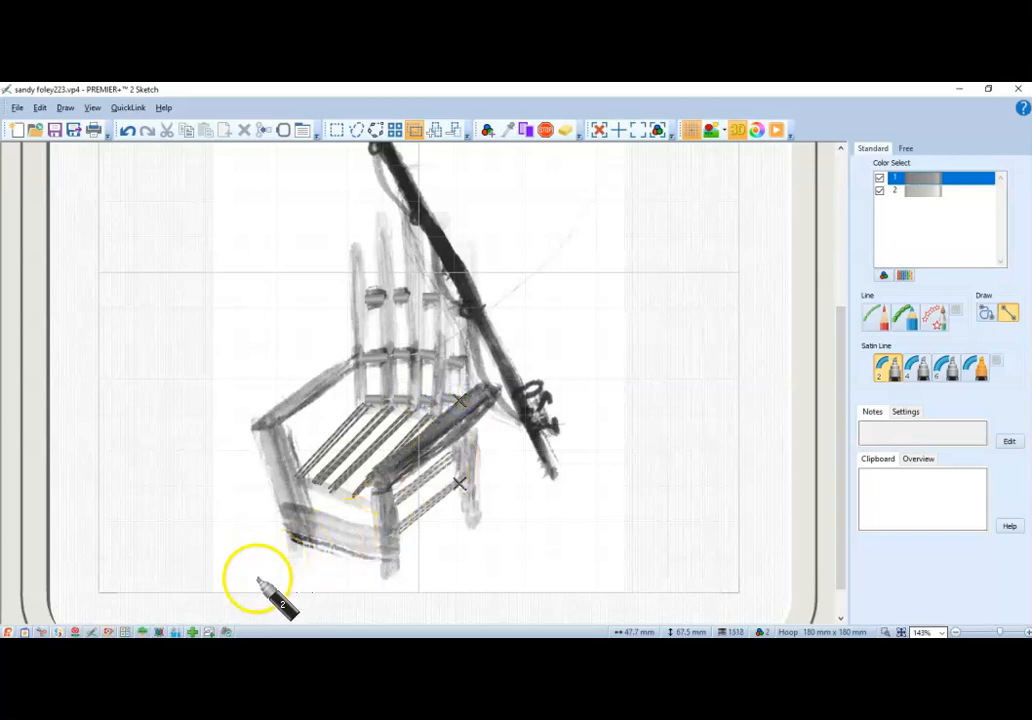
- Trace the leftmost vertical slat of the chair back from top to seat and back with straight triple stitch lines
{"action": "left_click", "coordinate": [903, 318]}
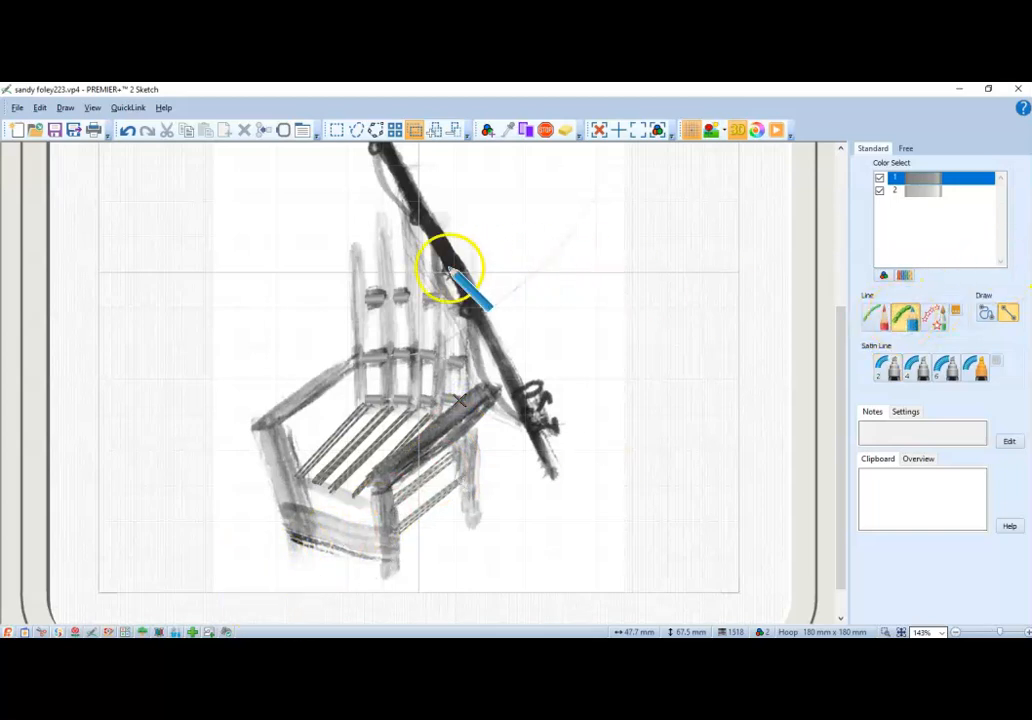
{"action": "left_click_drag", "start_coordinate": [349, 245], "coordinate": [358, 408]}
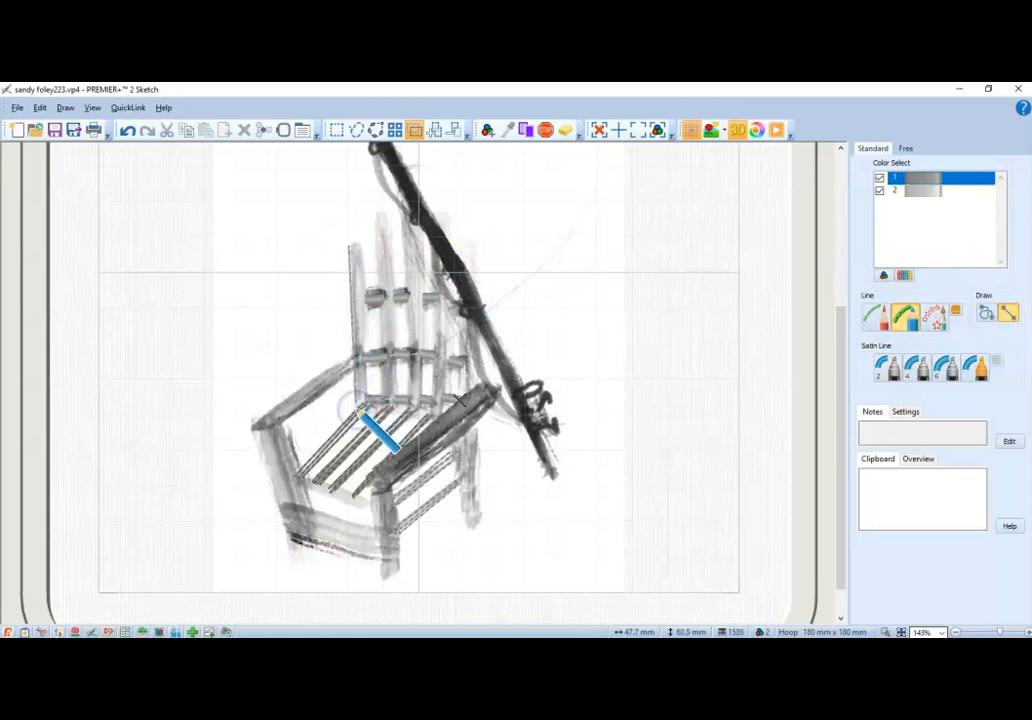
{"action": "mouse_move", "coordinate": [361, 409]}
{"action": "left_mouse_down"}
{"action": "mouse_move", "coordinate": [351, 242]}
{"action": "mouse_move", "coordinate": [363, 410]}
{"action": "mouse_move", "coordinate": [355, 245]}
{"action": "left_mouse_up"}
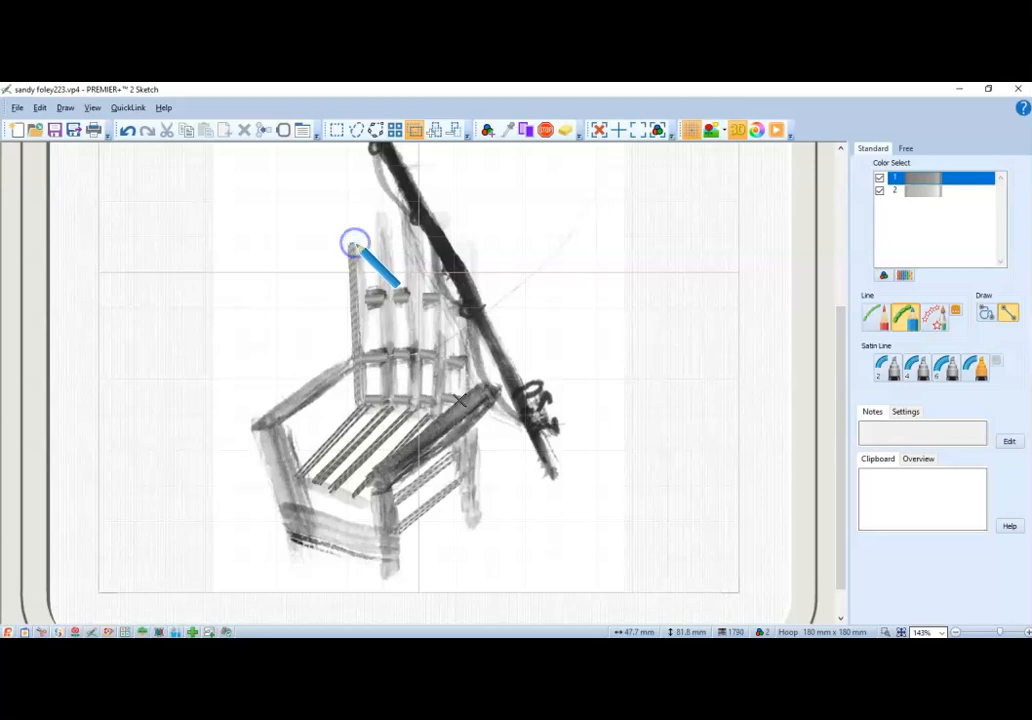
- Finish filling the leftmost slat of the chair back and trace the second slat with parallel straight triple stitch lines
{"action": "left_click_drag", "start_coordinate": [358, 250], "coordinate": [364, 392]}
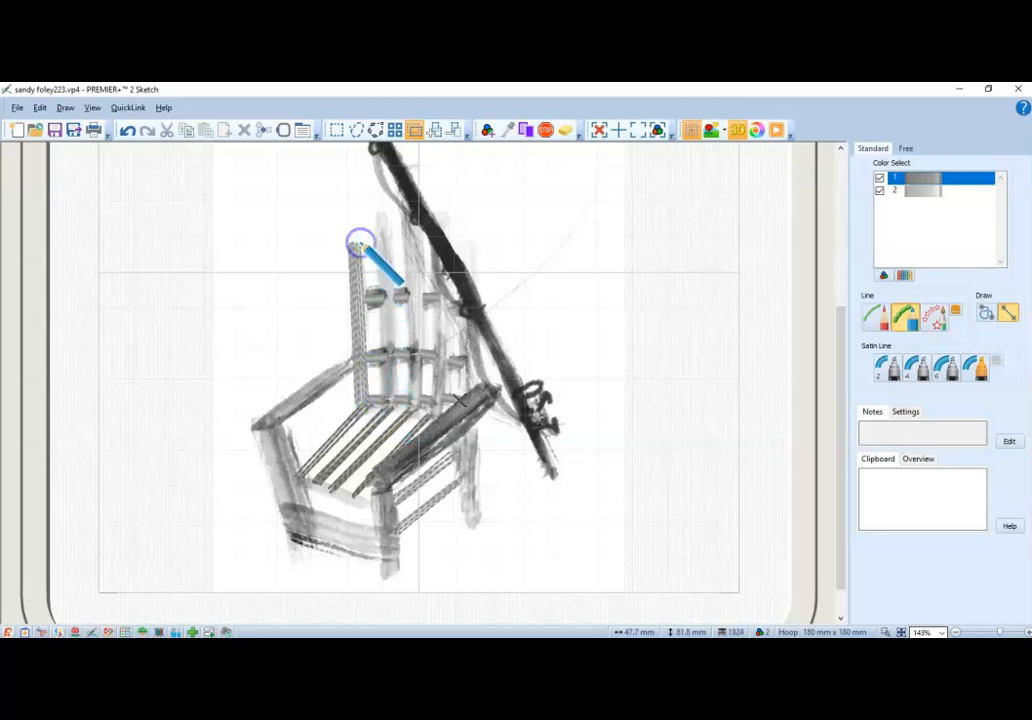
{"action": "left_click", "coordinate": [349, 242]}
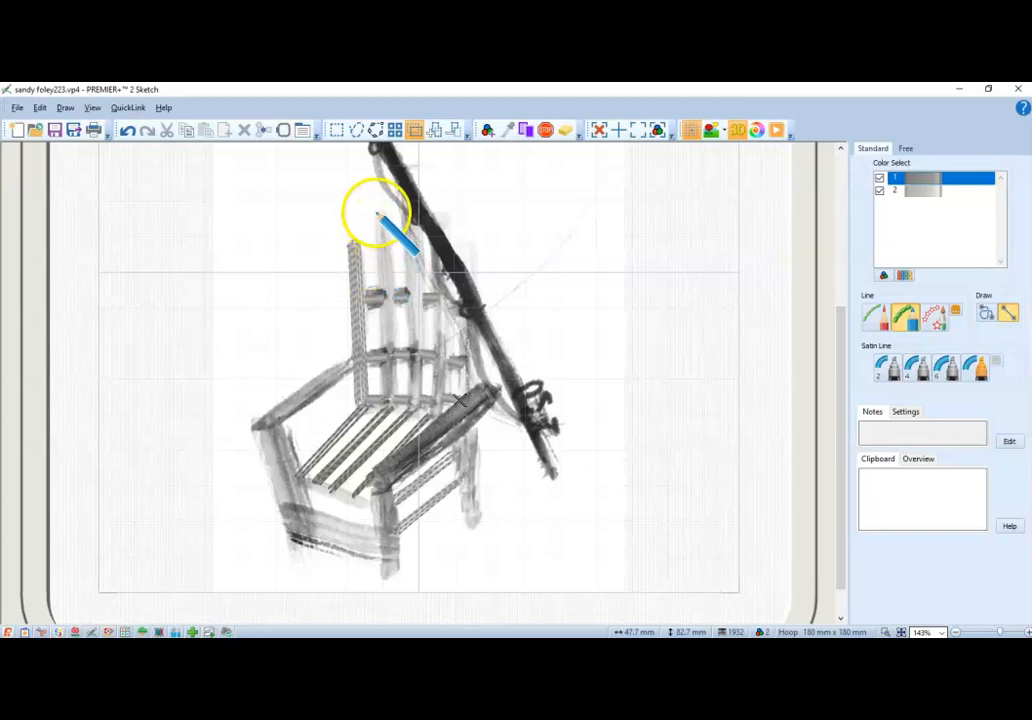
{"action": "left_click_drag", "start_coordinate": [377, 213], "coordinate": [389, 404]}
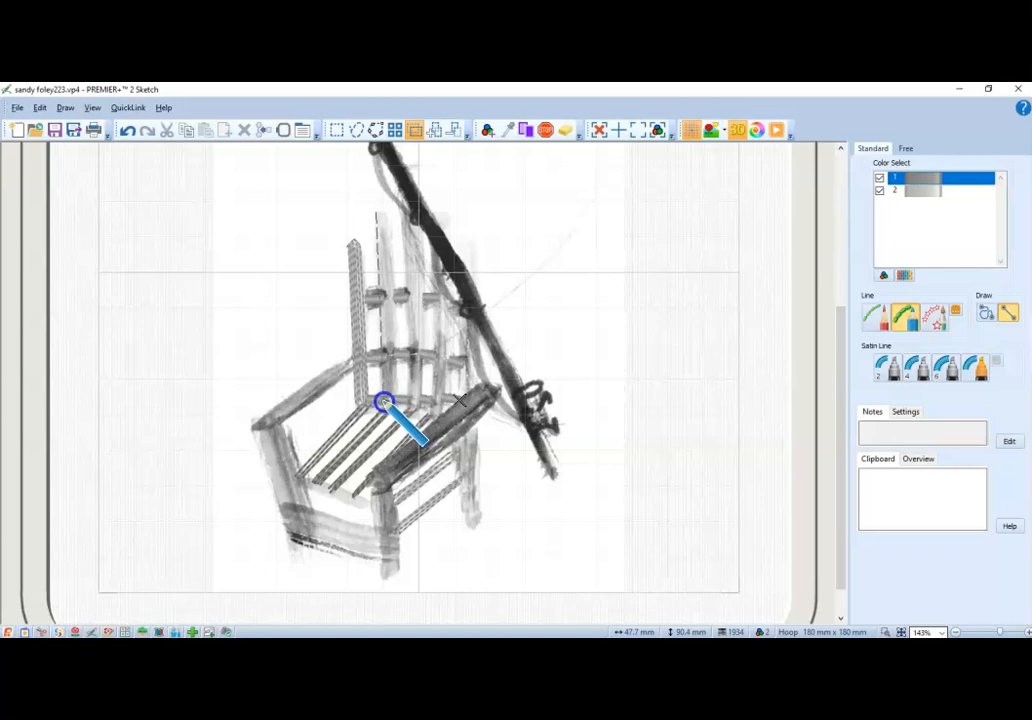
{"action": "mouse_move", "coordinate": [383, 404]}
{"action": "left_mouse_down"}
{"action": "mouse_move", "coordinate": [377, 212]}
{"action": "mouse_move", "coordinate": [394, 389]}
{"action": "mouse_move", "coordinate": [393, 404]}
{"action": "mouse_move", "coordinate": [383, 214]}
{"action": "left_mouse_up"}
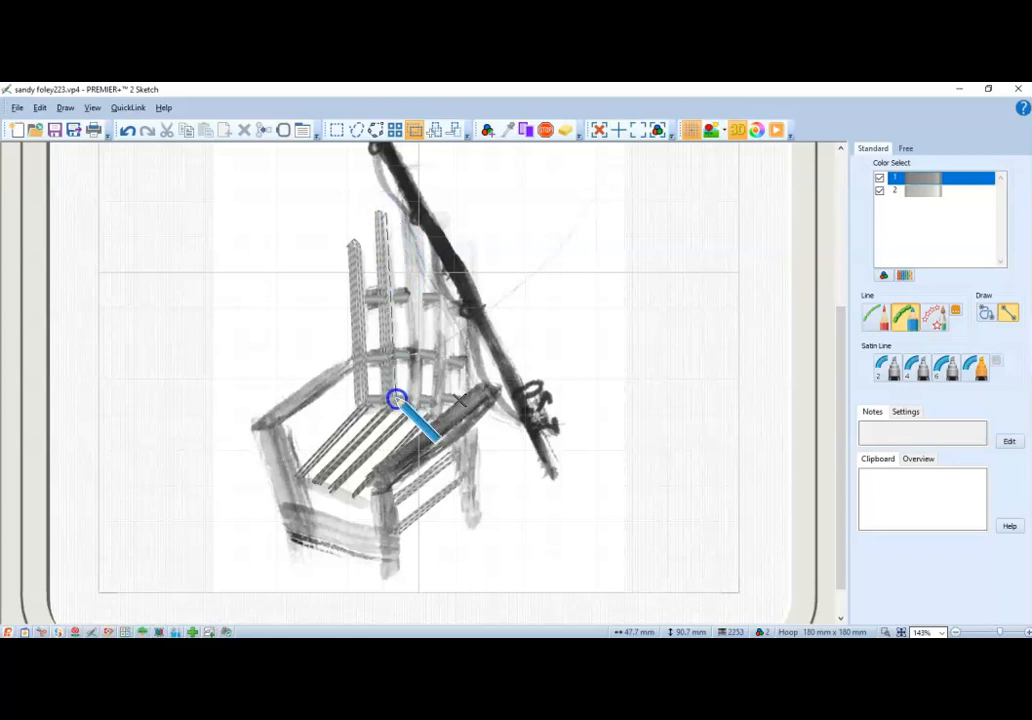
{"action": "mouse_move", "coordinate": [394, 401]}
{"action": "left_mouse_down"}
{"action": "mouse_move", "coordinate": [400, 410]}
{"action": "mouse_move", "coordinate": [389, 216]}
{"action": "left_mouse_up"}
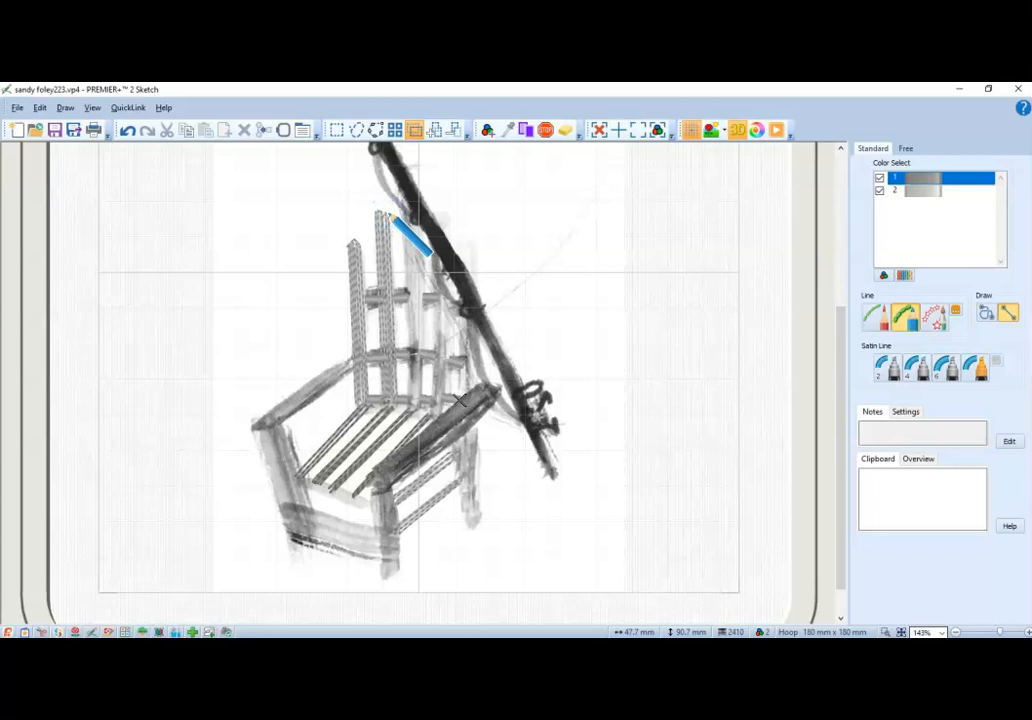
- Preview the stitched chair in Life View
{"action": "left_click", "coordinate": [757, 133]}
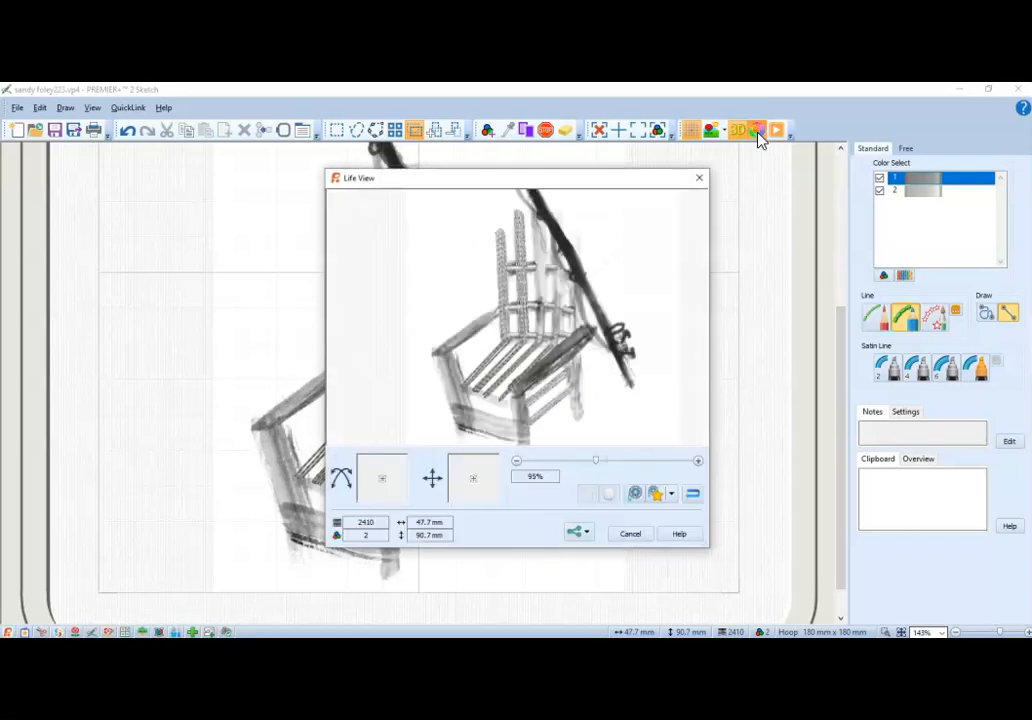
{"action": "left_click_drag", "start_coordinate": [493, 365], "coordinate": [548, 346]}
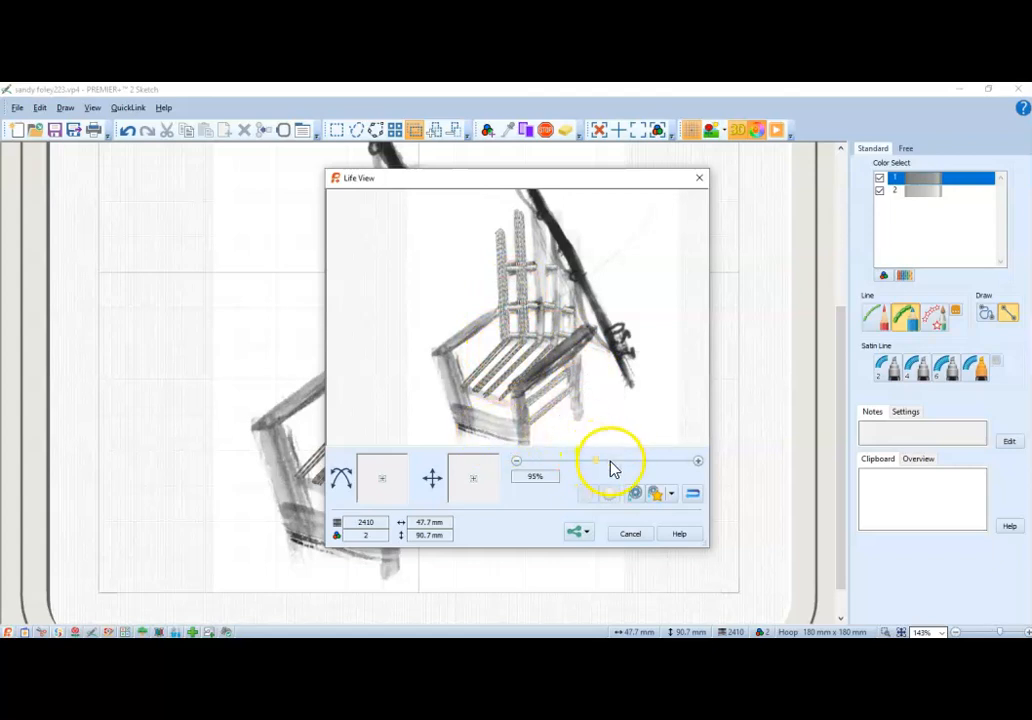
{"action": "left_click_drag", "start_coordinate": [597, 463], "coordinate": [625, 485]}
{"action": "left_click", "coordinate": [629, 536]}
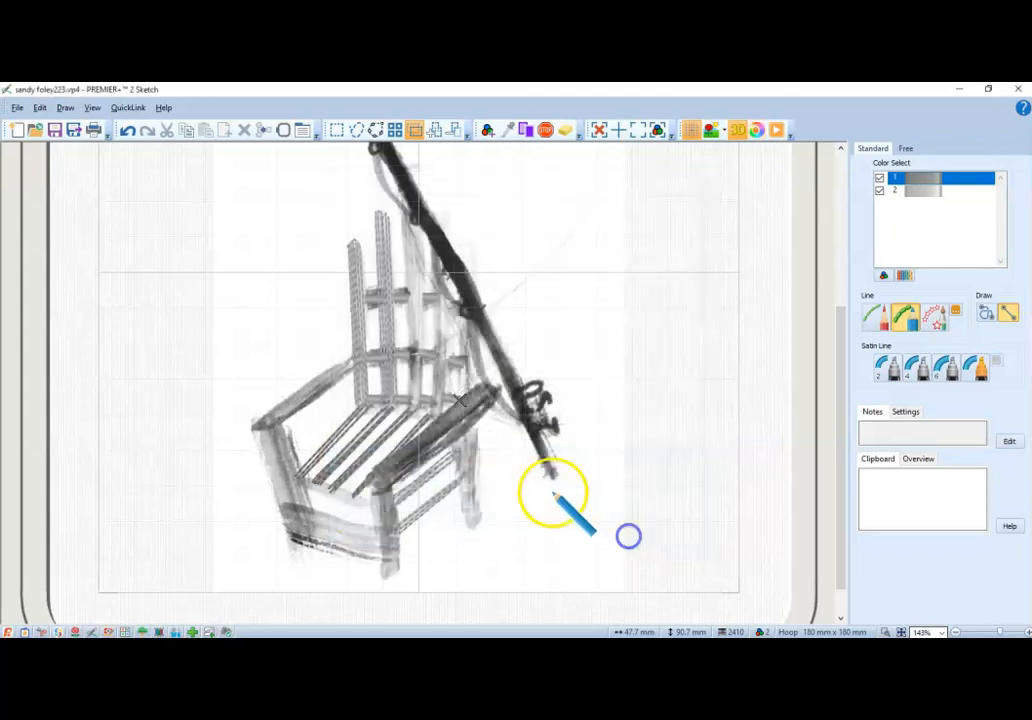
- Trace the remaining three vertical slats of the chair back, from the middle one rightward, with straight triple stitch lines
{"action": "left_click", "coordinate": [402, 213]}
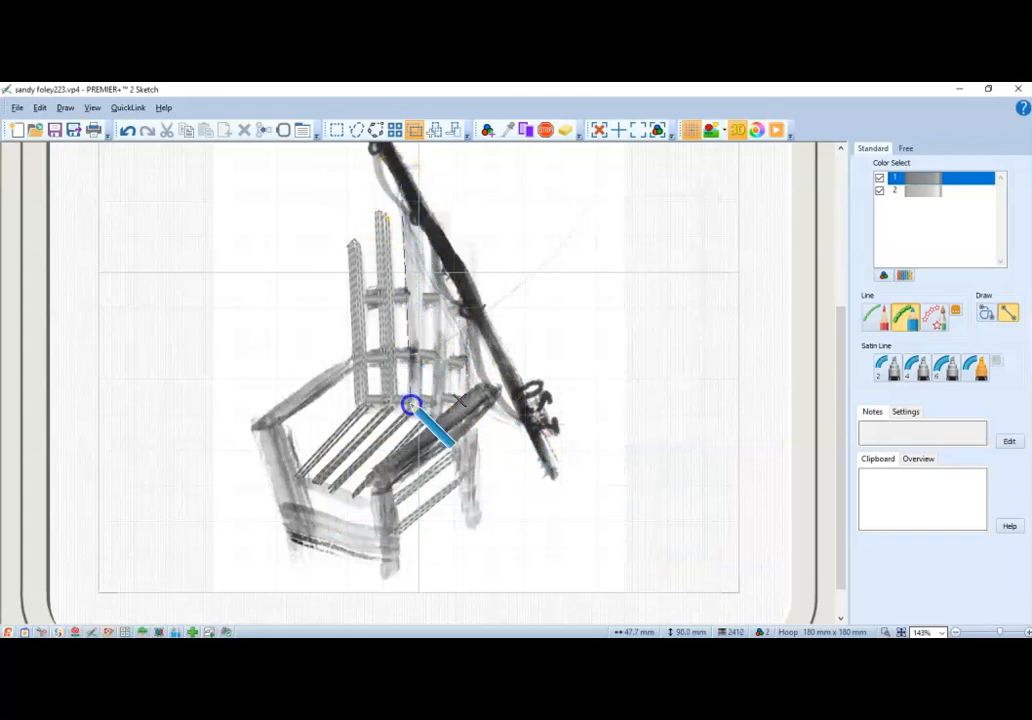
{"action": "left_click", "coordinate": [411, 411]}
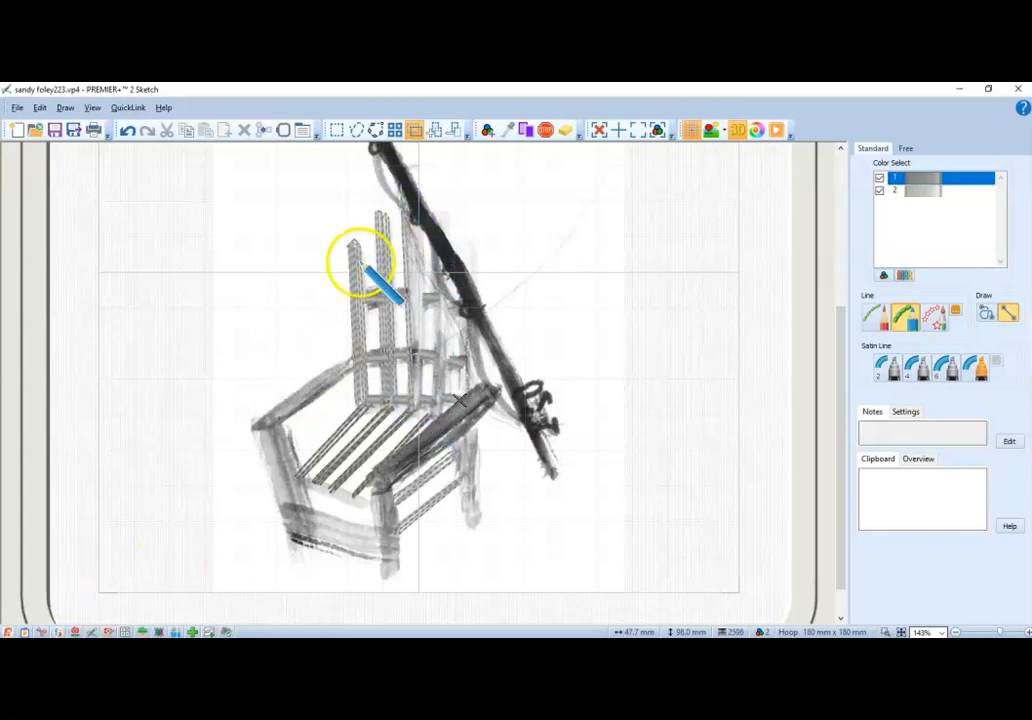
{"action": "left_click_drag", "start_coordinate": [409, 211], "coordinate": [419, 410]}
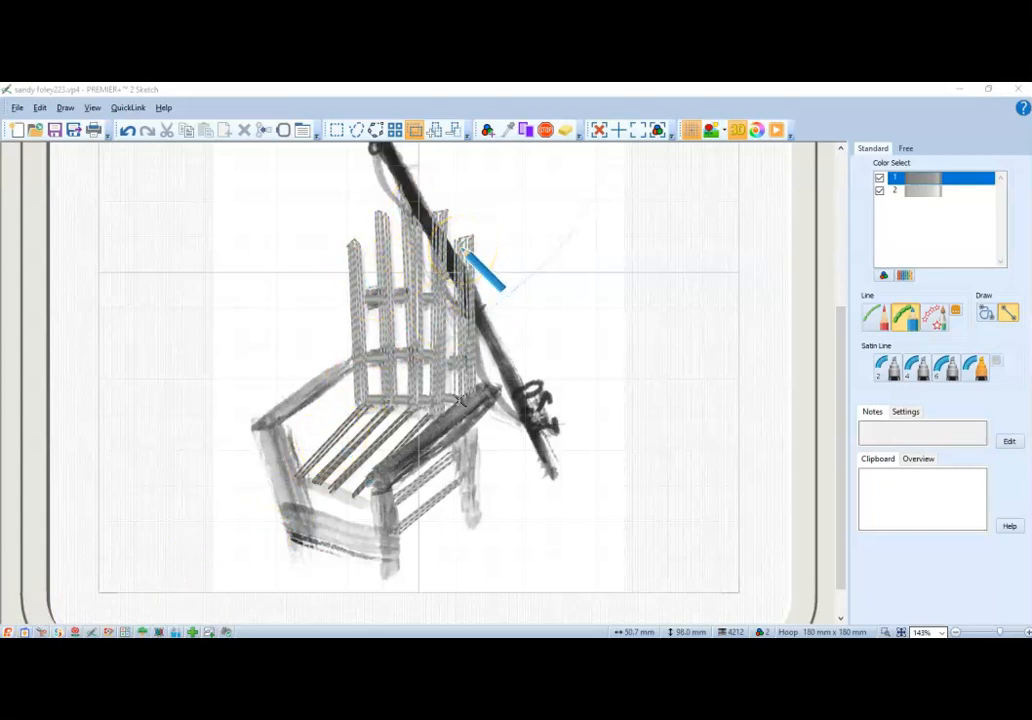
- Add Robison-Anton Rayon 40 thread 2540, Traditional Gray, as the third color and choose the 4 mm satin line
{"action": "left_click_drag", "start_coordinate": [838, 396], "coordinate": [845, 308]}
{"action": "left_click", "coordinate": [493, 135]}
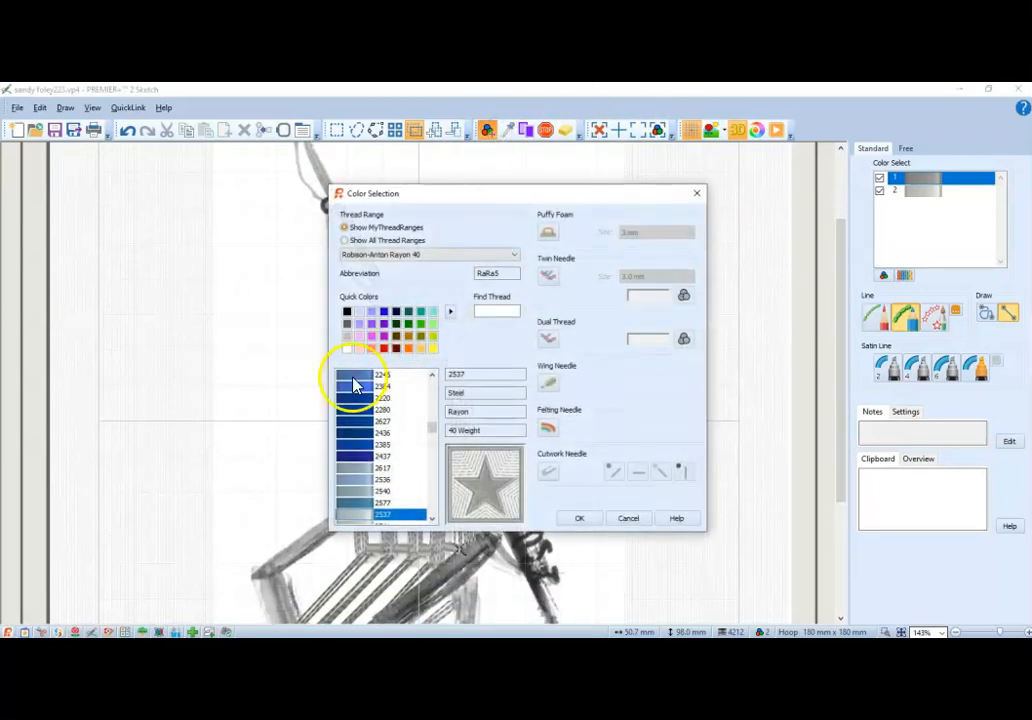
{"action": "left_click", "coordinate": [357, 490]}
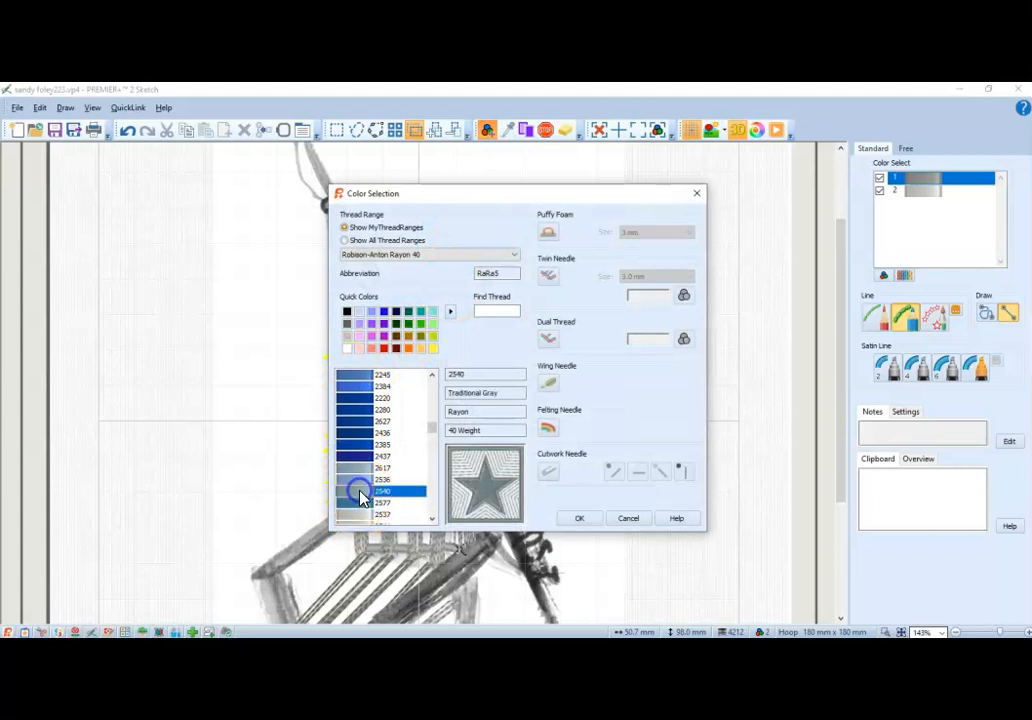
{"action": "left_click", "coordinate": [592, 522]}
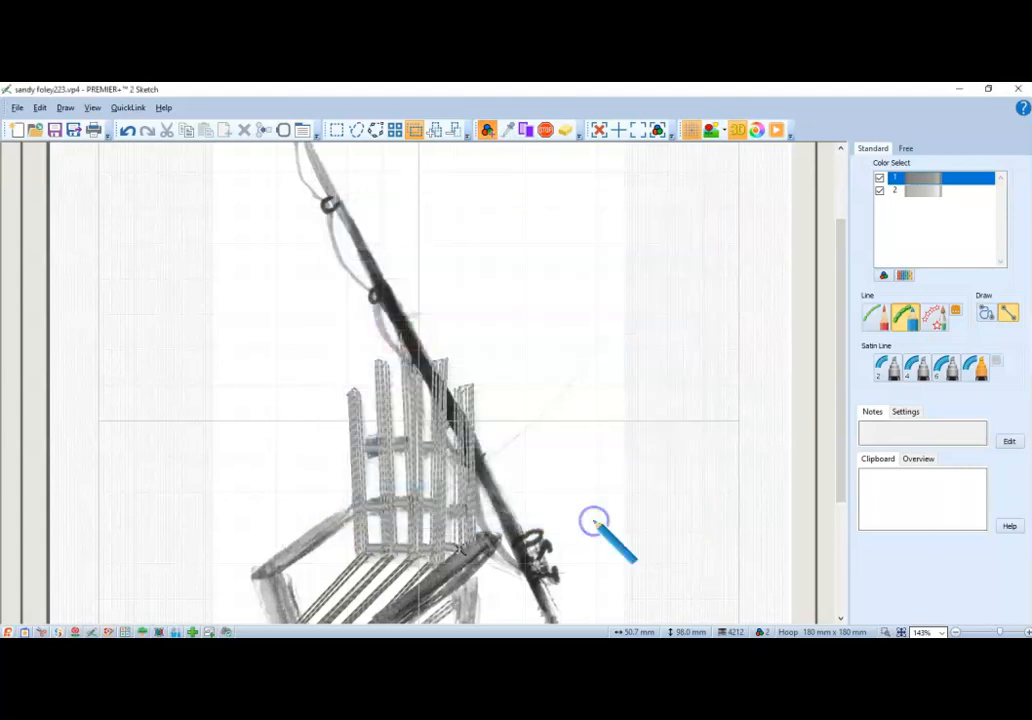
{"action": "left_click_drag", "start_coordinate": [842, 258], "coordinate": [838, 342]}
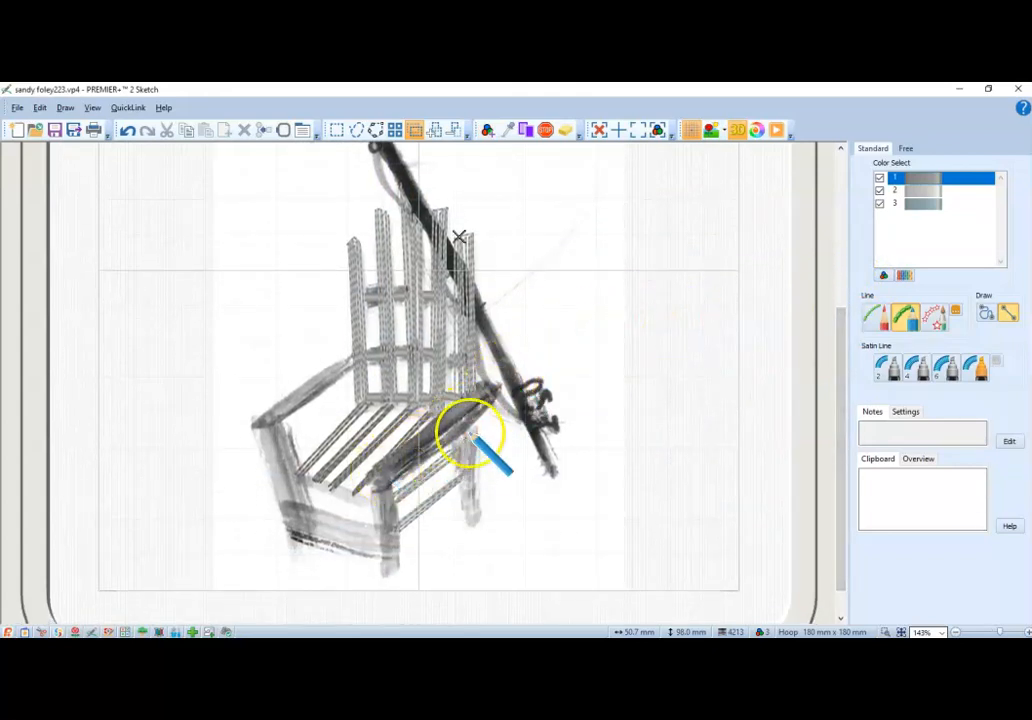
{"action": "left_click", "coordinate": [914, 372]}
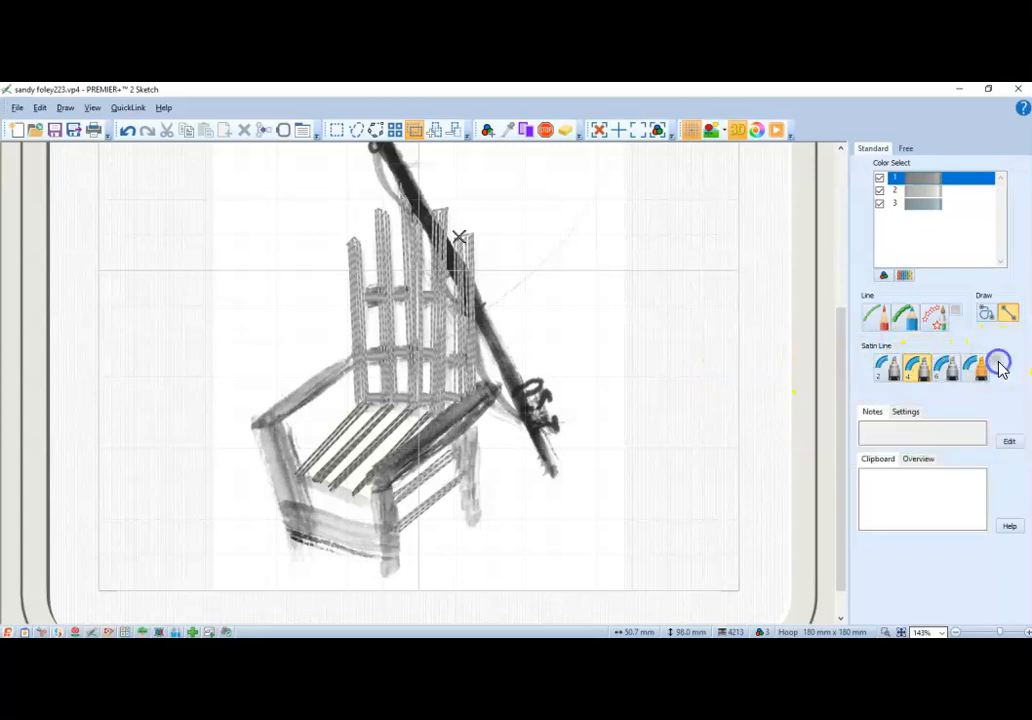
- Try to trace the left front leg with a straight 4 mm satin line
{"action": "mouse_move", "coordinate": [495, 390]}
{"action": "left_mouse_down"}
{"action": "mouse_move", "coordinate": [472, 415]}
{"action": "mouse_move", "coordinate": [431, 426]}
{"action": "mouse_move", "coordinate": [283, 510]}
{"action": "mouse_move", "coordinate": [270, 421]}
{"action": "mouse_move", "coordinate": [260, 420]}
{"action": "left_mouse_up"}
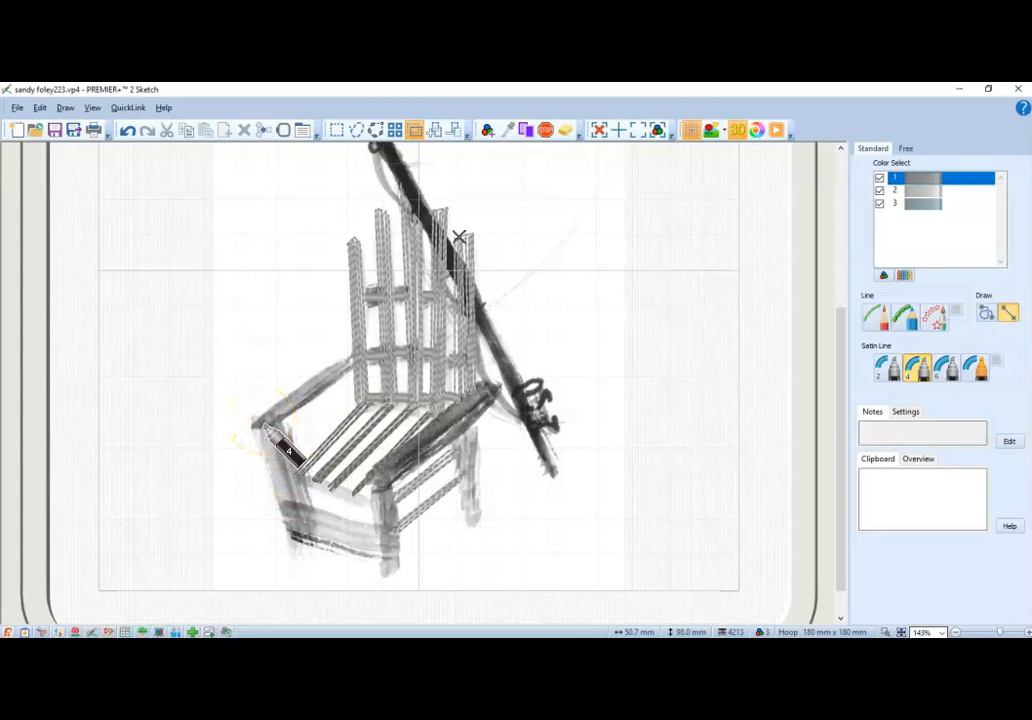
{"action": "left_click_drag", "start_coordinate": [263, 424], "coordinate": [297, 551]}
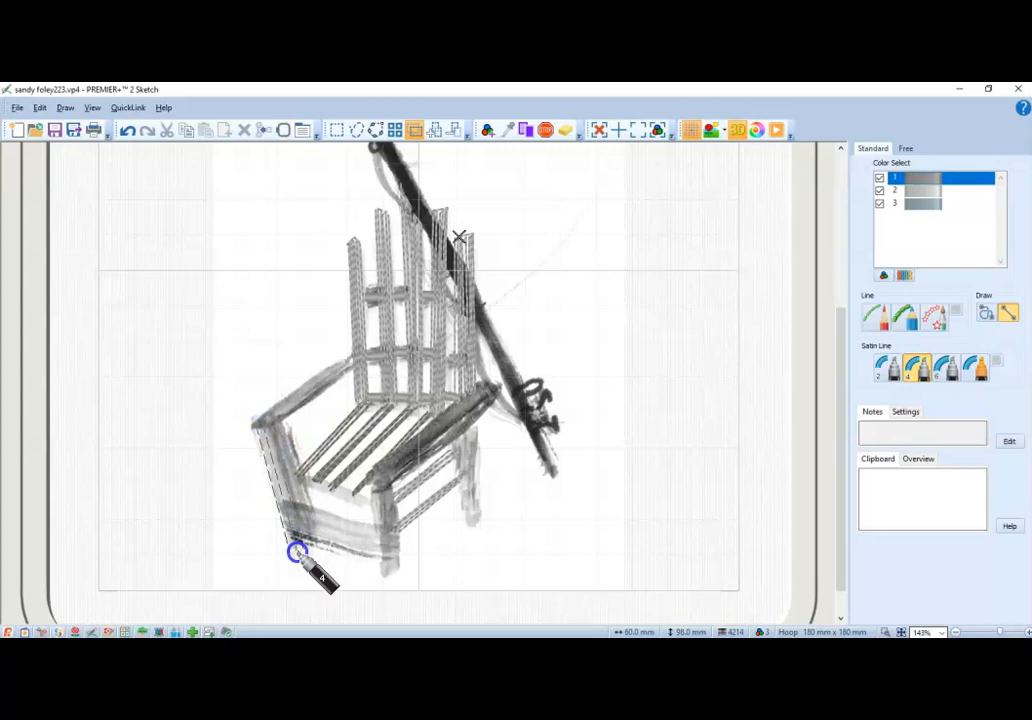
{"action": "left_click_drag", "start_coordinate": [297, 551], "coordinate": [297, 551]}
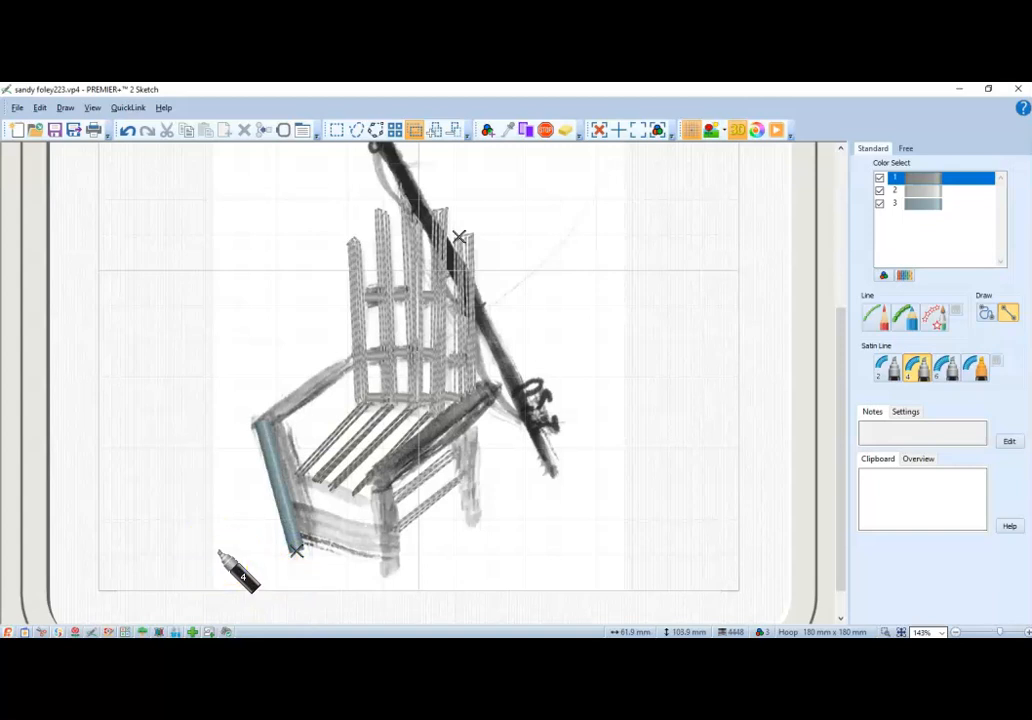
{"action": "key", "text": "Delete"}
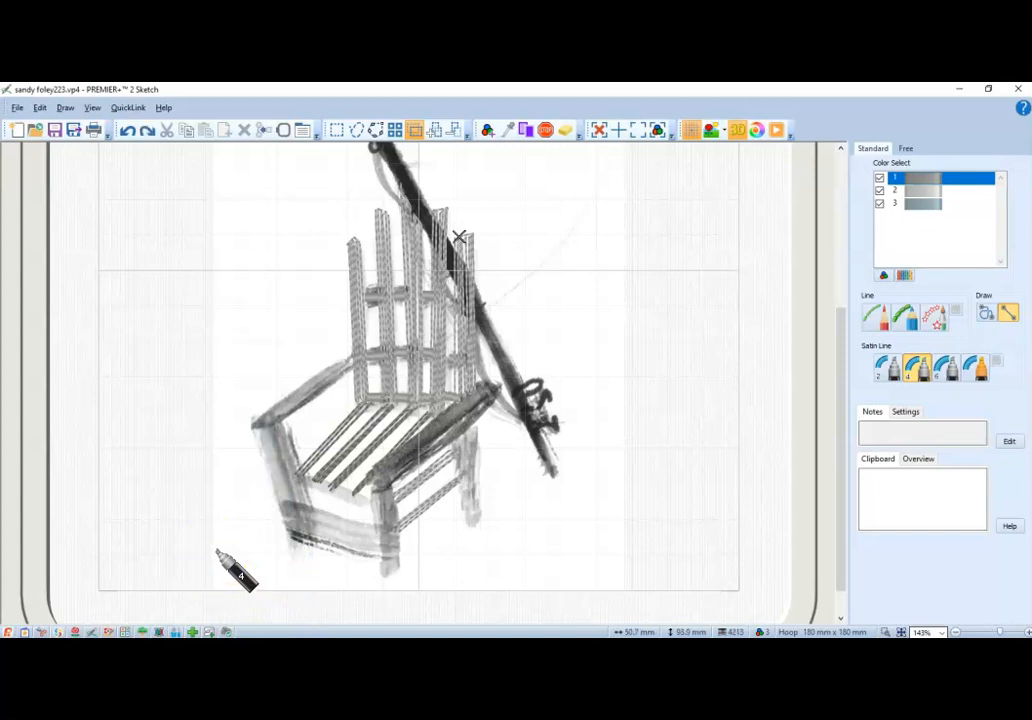
- Trace the wide front rail below the seat with parallel, overlapping 4 mm satin lines between the two front legs
{"action": "left_click", "coordinate": [280, 506]}
{"action": "left_click_drag", "start_coordinate": [280, 506], "coordinate": [381, 531]}
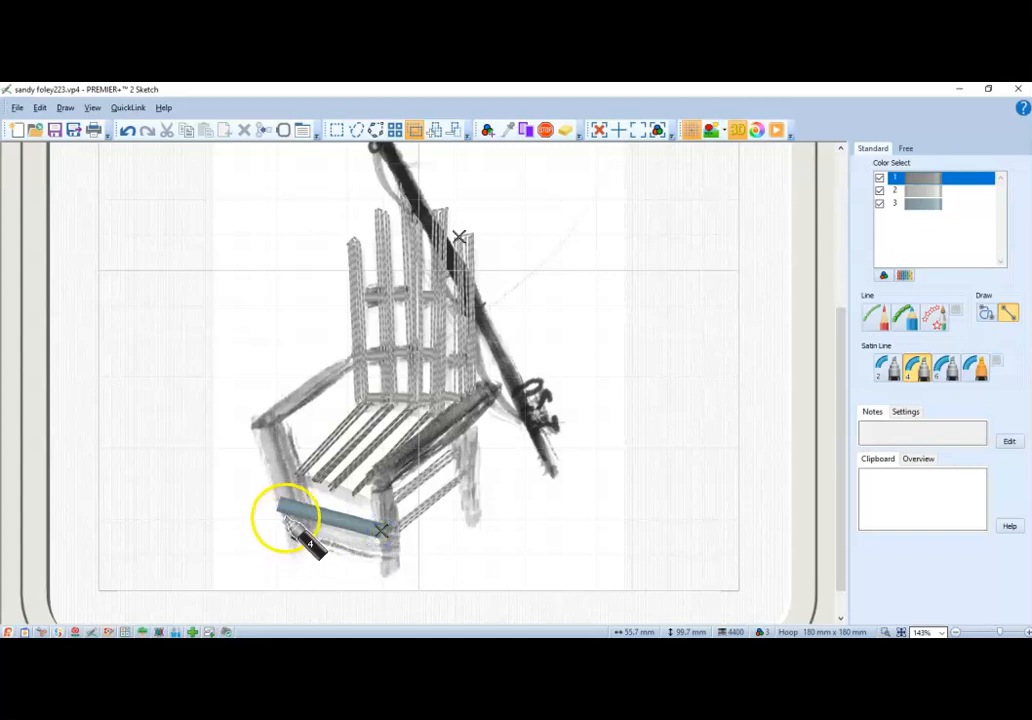
{"action": "left_click_drag", "start_coordinate": [287, 518], "coordinate": [380, 541]}
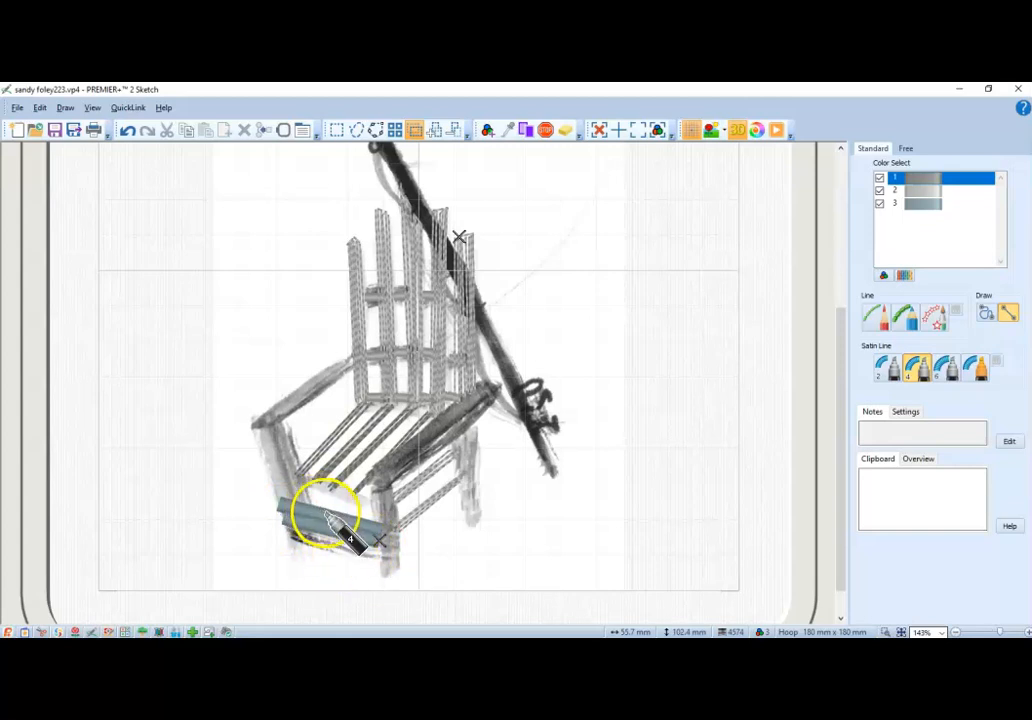
{"action": "left_click", "coordinate": [378, 543]}
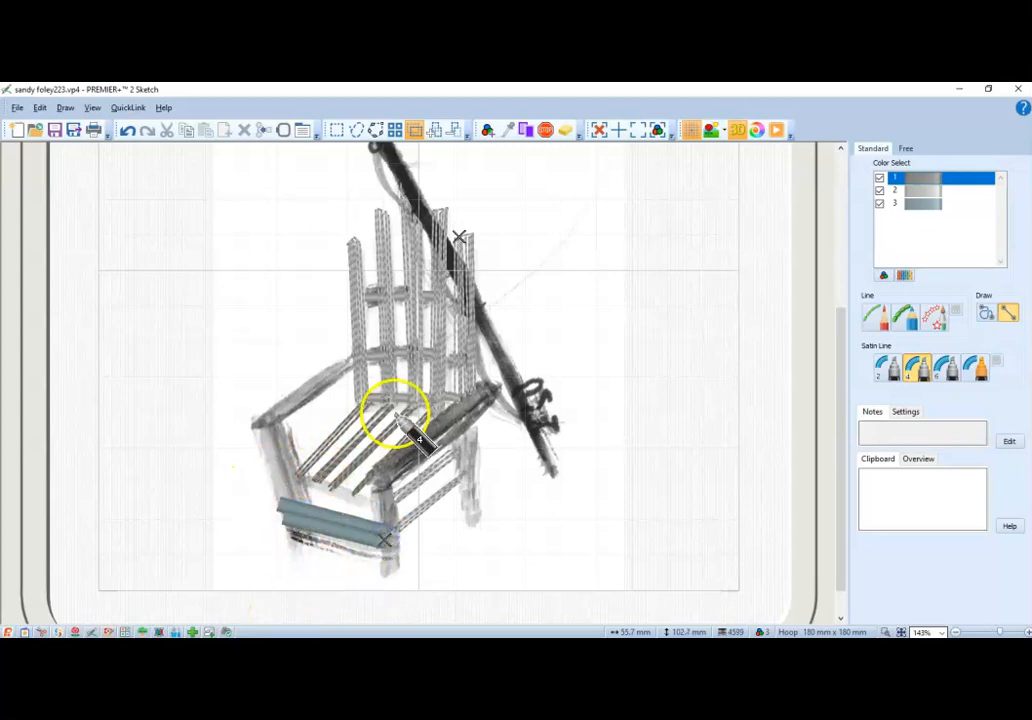
- Trace the right front leg and the left front leg, each with two parallel 4 mm satin lines from armrest to foot
{"action": "left_click", "coordinate": [375, 490]}
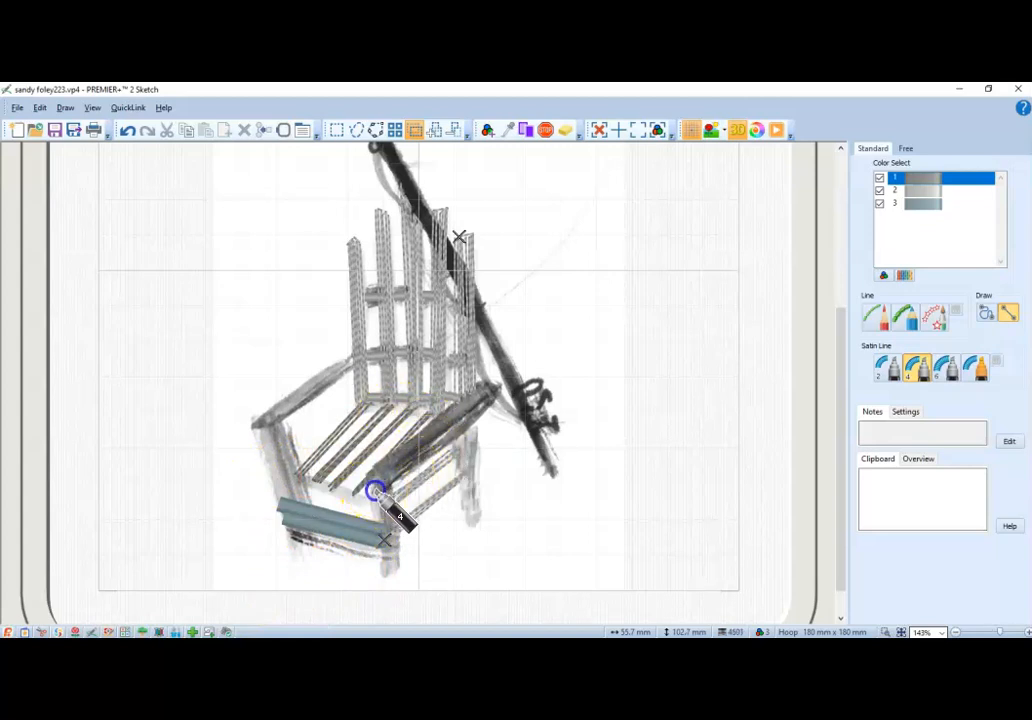
{"action": "left_click", "coordinate": [383, 580]}
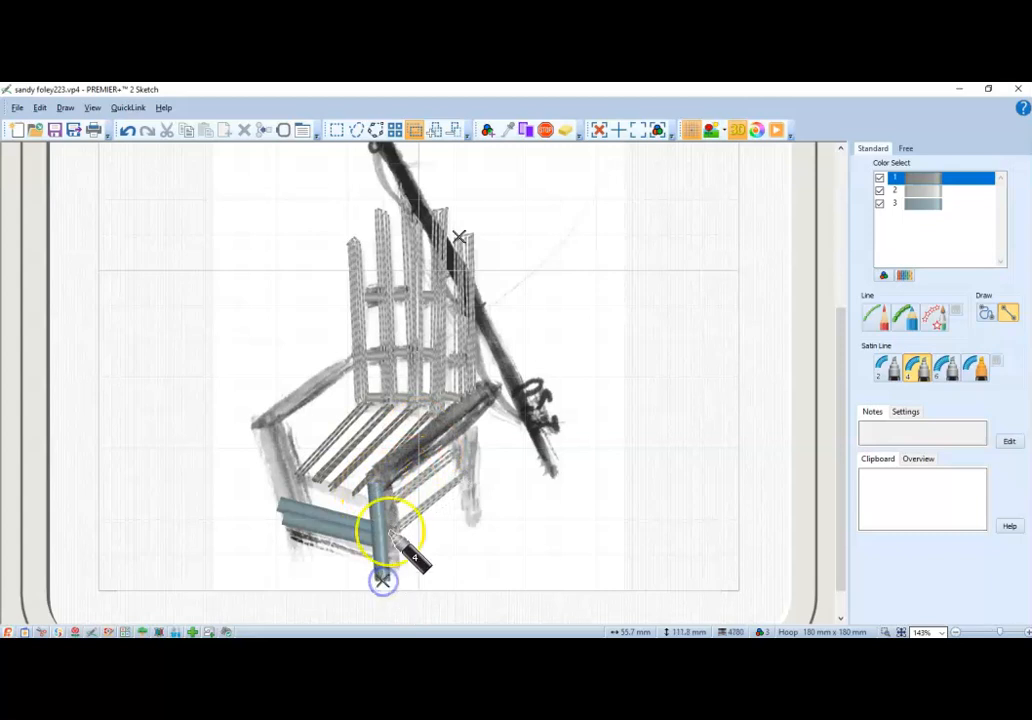
{"action": "left_click_drag", "start_coordinate": [386, 487], "coordinate": [389, 578]}
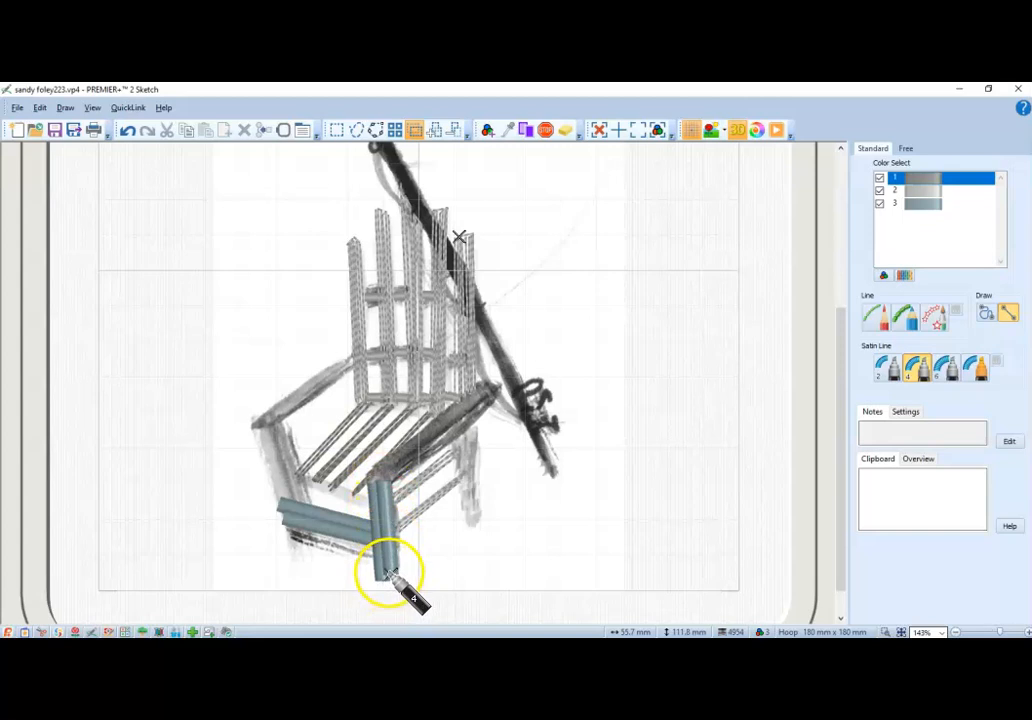
{"action": "left_click_drag", "start_coordinate": [258, 423], "coordinate": [293, 555]}
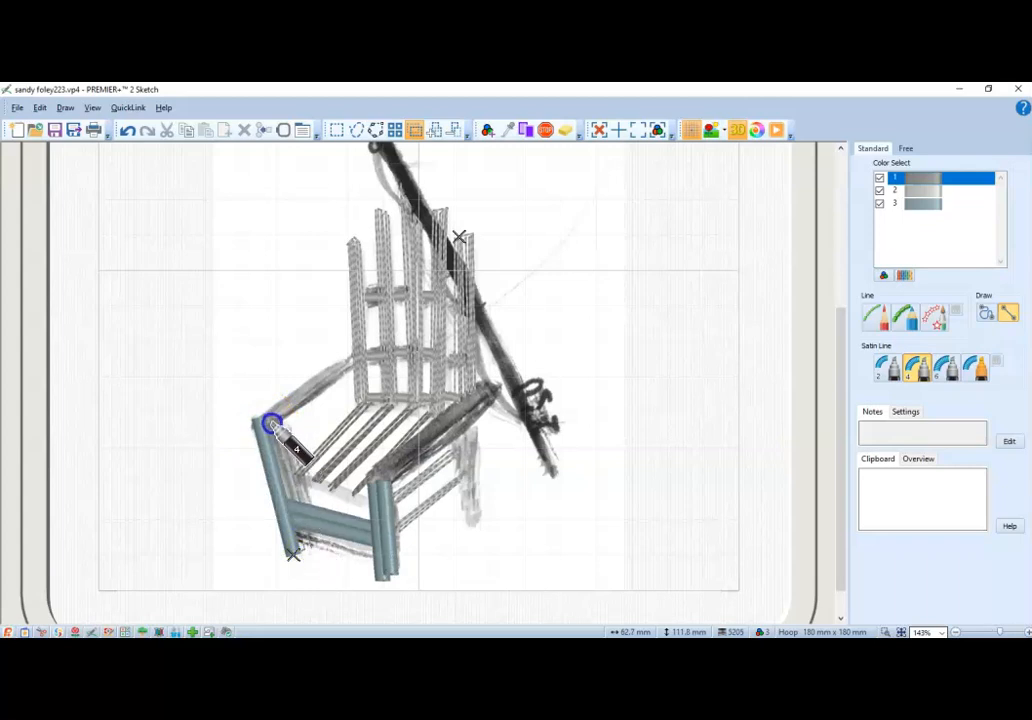
{"action": "mouse_move", "coordinate": [271, 425]}
{"action": "left_mouse_down"}
{"action": "mouse_move", "coordinate": [288, 534]}
{"action": "mouse_move", "coordinate": [305, 550]}
{"action": "left_mouse_up"}
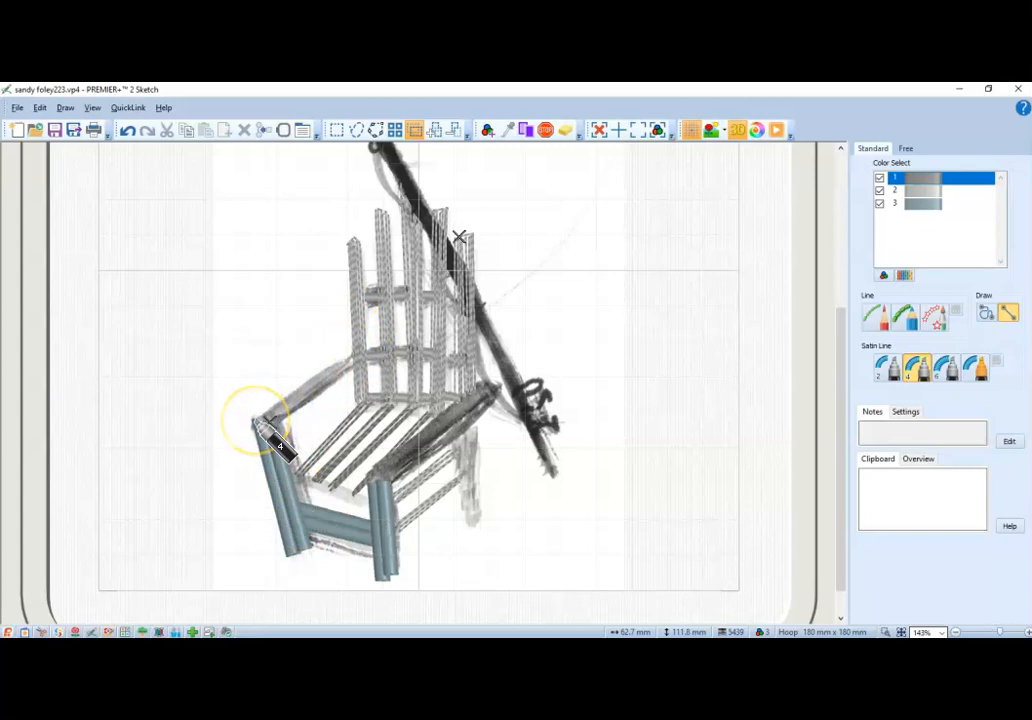
- Trace the rear leg under the right armrest with two parallel vertical 4 mm satin lines
{"action": "left_click", "coordinate": [456, 440]}
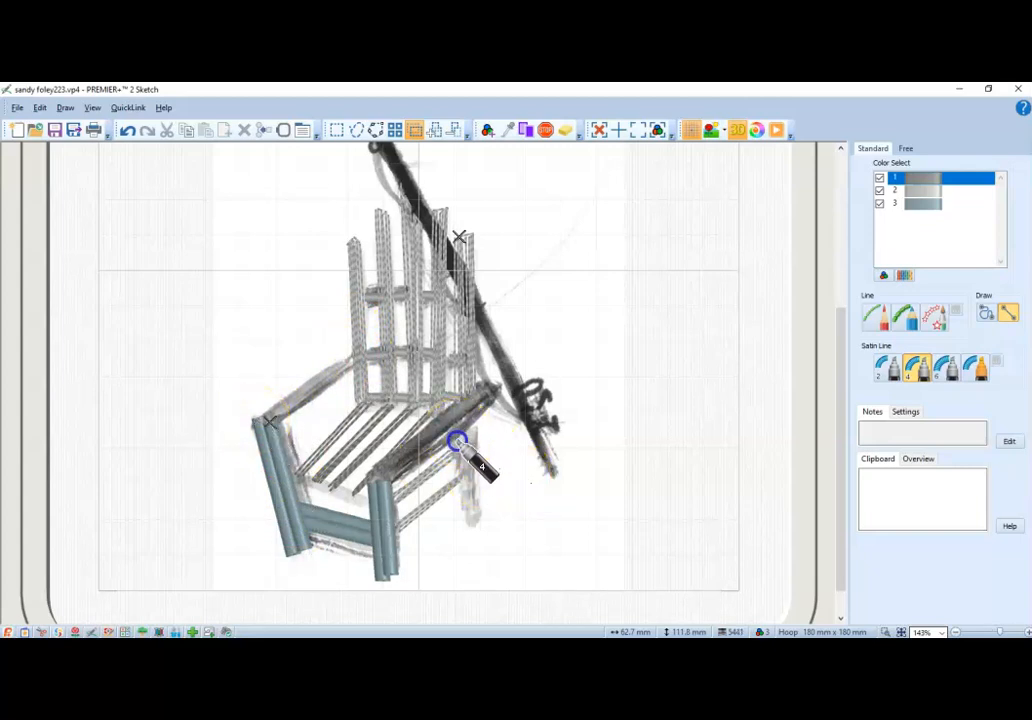
{"action": "left_click", "coordinate": [466, 531]}
{"action": "left_click_drag", "start_coordinate": [470, 431], "coordinate": [472, 528]}
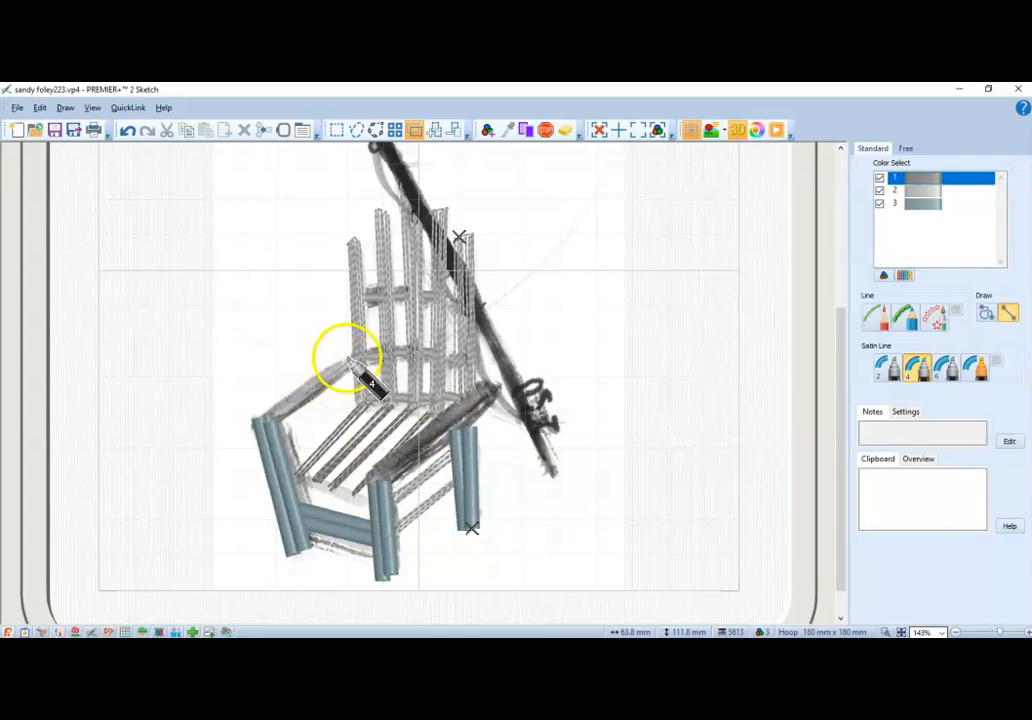
- Trace the left and right armrests, each with two parallel 4 mm satin lines from back to front
{"action": "mouse_move", "coordinate": [354, 356]}
{"action": "left_mouse_down"}
{"action": "mouse_move", "coordinate": [320, 392]}
{"action": "mouse_move", "coordinate": [257, 426]}
{"action": "left_mouse_up"}
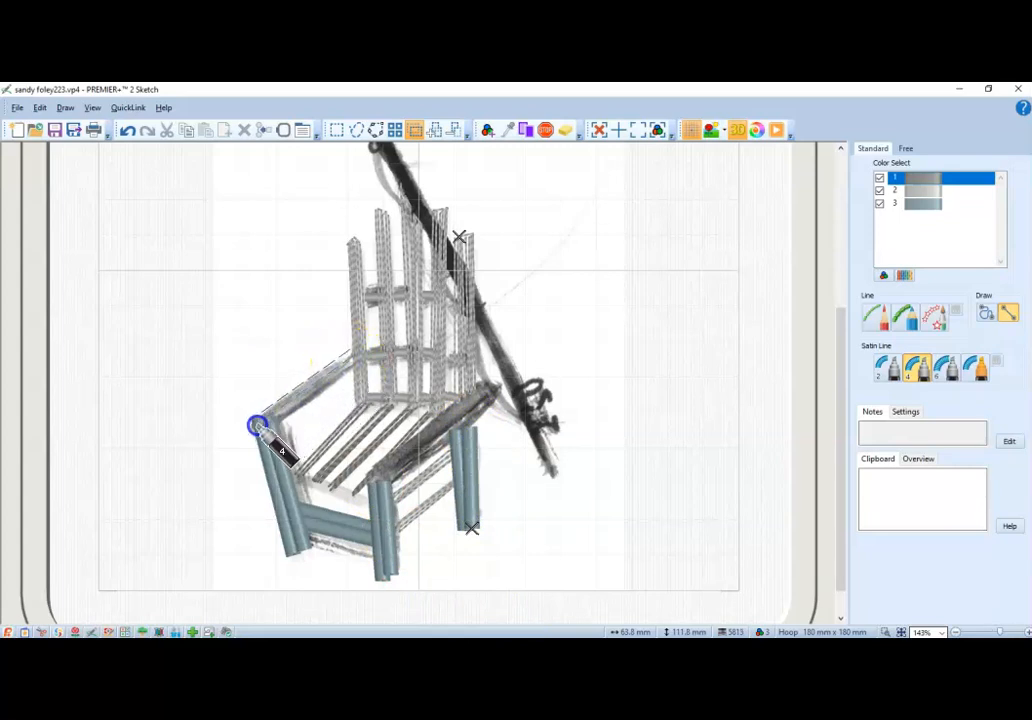
{"action": "left_click", "coordinate": [356, 362]}
{"action": "left_click_drag", "start_coordinate": [356, 362], "coordinate": [265, 426]}
{"action": "mouse_move", "coordinate": [479, 387]}
{"action": "left_mouse_down"}
{"action": "mouse_move", "coordinate": [377, 459]}
{"action": "mouse_move", "coordinate": [370, 481]}
{"action": "left_mouse_up"}
{"action": "left_click_drag", "start_coordinate": [491, 389], "coordinate": [378, 487]}
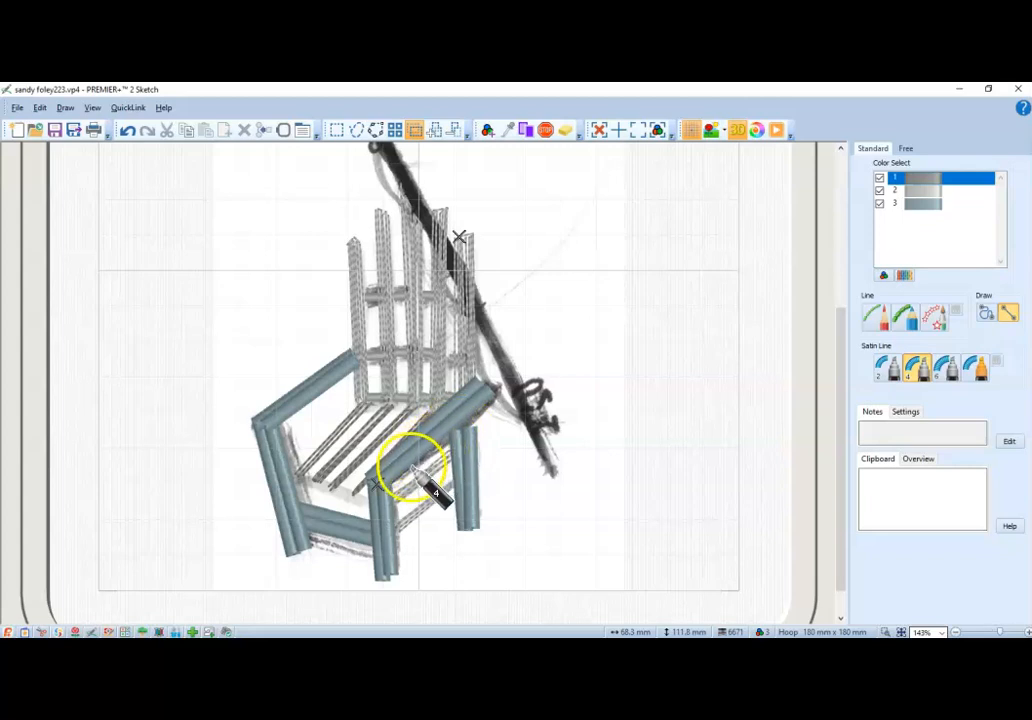
- Try a third satin line under the right armrest, undo it, and add a short 4 mm satin line where the rear leg meets the armrest
{"action": "mouse_move", "coordinate": [402, 473]}
{"action": "left_mouse_down"}
{"action": "mouse_move", "coordinate": [494, 392]}
{"action": "mouse_move", "coordinate": [472, 423]}
{"action": "left_mouse_up"}
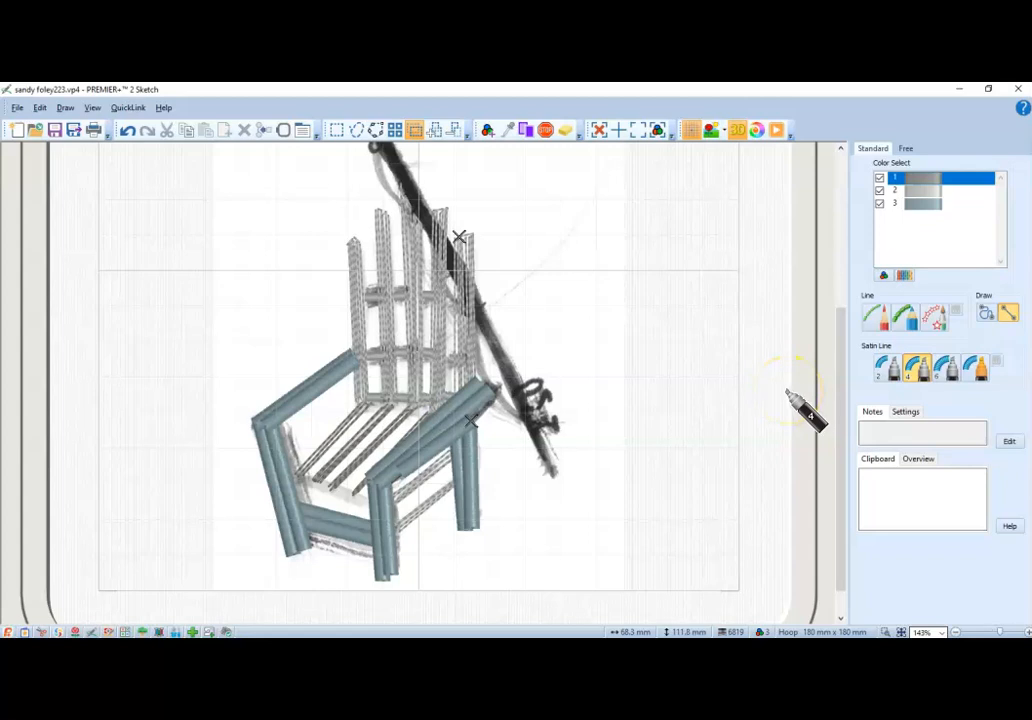
{"action": "key", "text": "ctrl+z"}
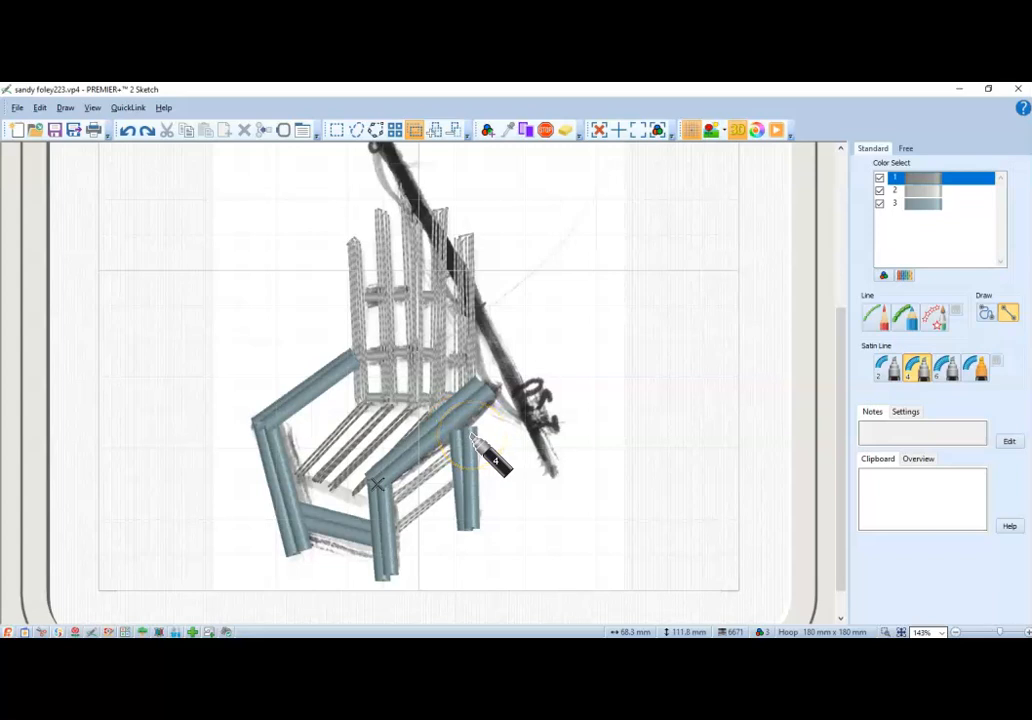
{"action": "left_click_drag", "start_coordinate": [472, 426], "coordinate": [472, 424]}
{"action": "left_click", "coordinate": [469, 418]}
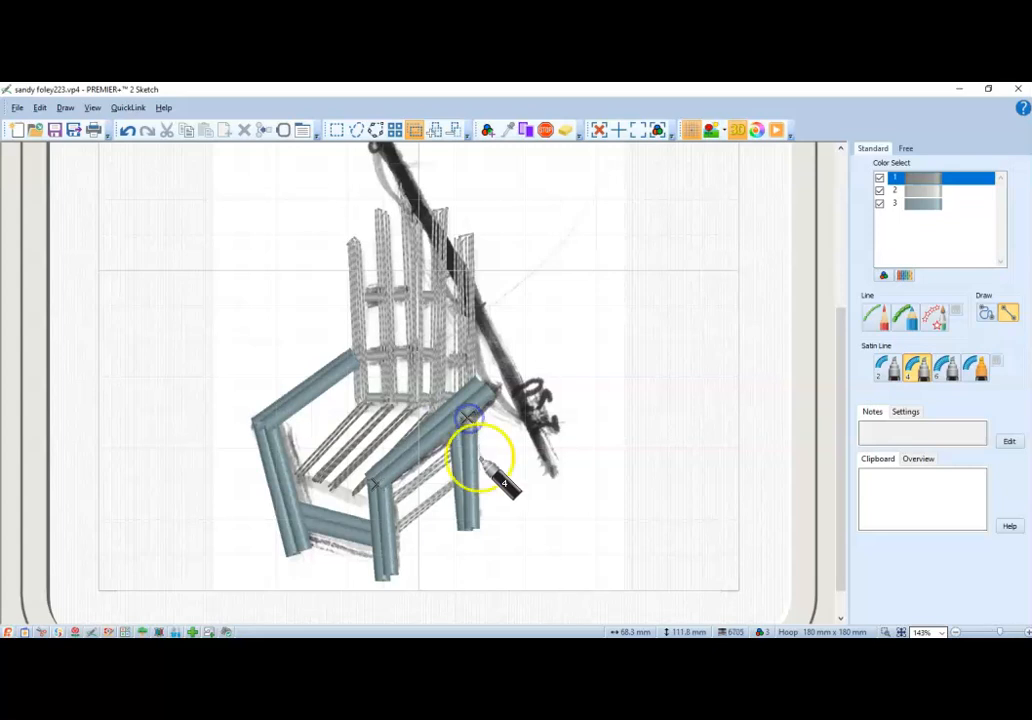
- Undo the lower satin line of the right armrest and close the gap above the rear leg with short 4 mm satin lines
{"action": "left_click", "coordinate": [456, 437]}
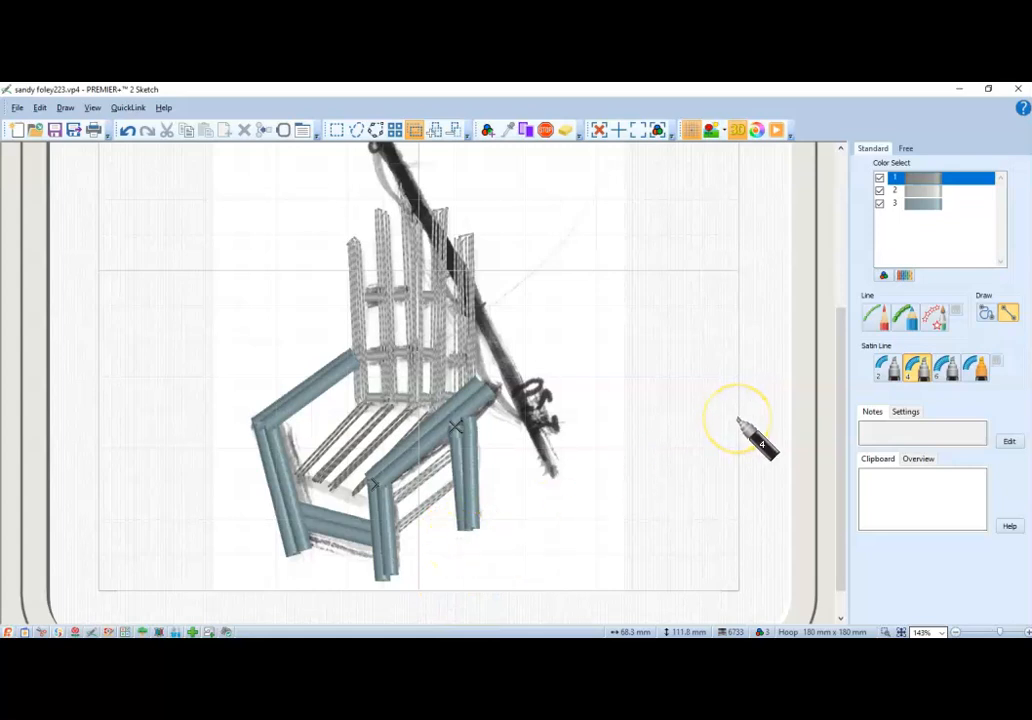
{"action": "key", "text": "ctrl+z"}
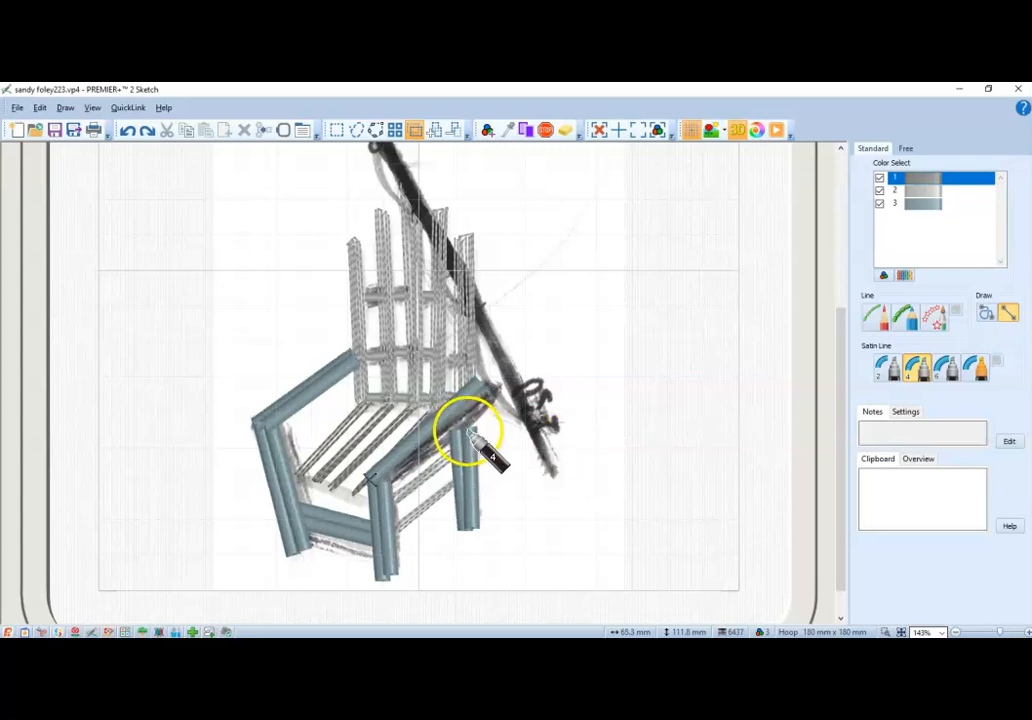
{"action": "mouse_move", "coordinate": [470, 427]}
{"action": "left_mouse_down"}
{"action": "mouse_move", "coordinate": [467, 415]}
{"action": "mouse_move", "coordinate": [470, 445]}
{"action": "mouse_move", "coordinate": [455, 431]}
{"action": "left_mouse_up"}
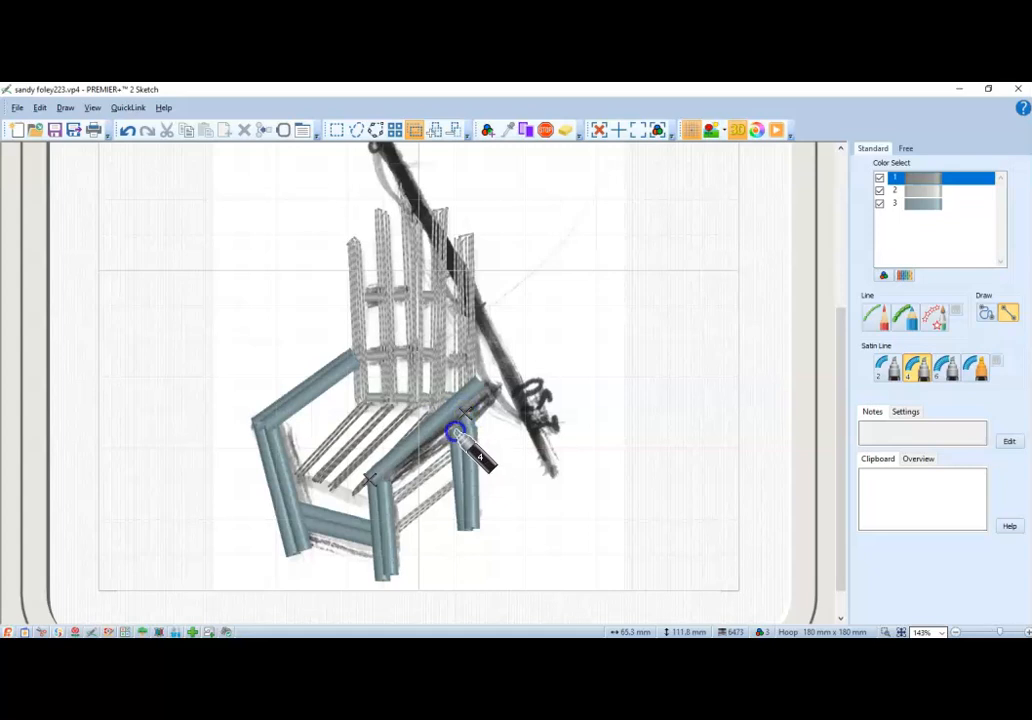
- Retrace the lower edge of the right armrest with a 4 mm satin line, undoing and redrawing it along the sketch to the armrest's back end
{"action": "left_click", "coordinate": [373, 487]}
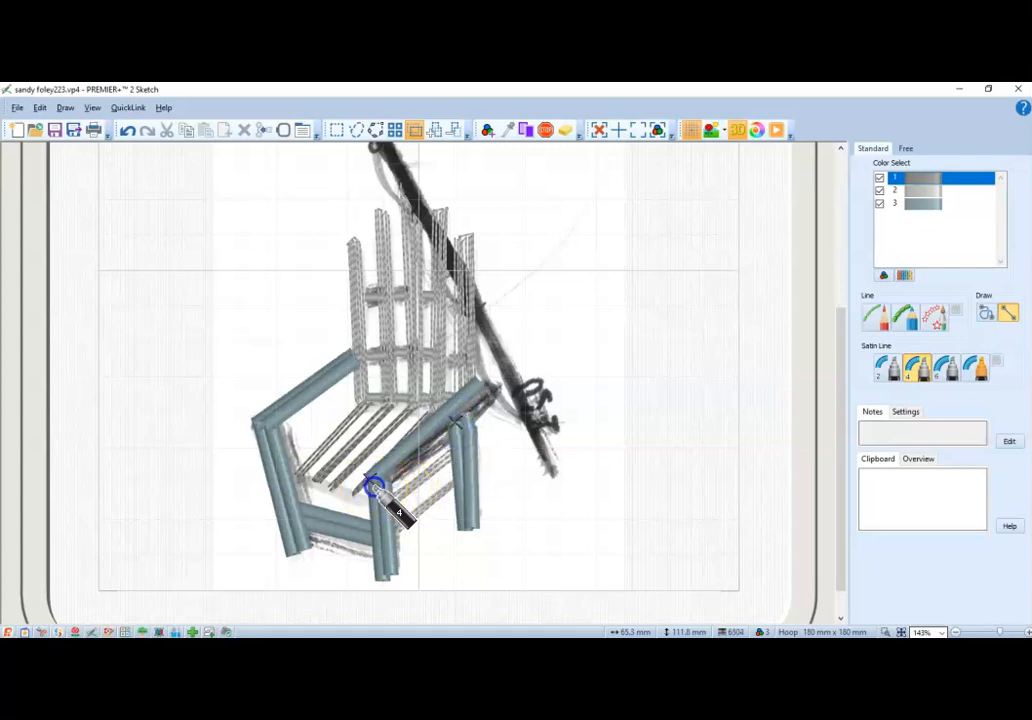
{"action": "left_click", "coordinate": [492, 397]}
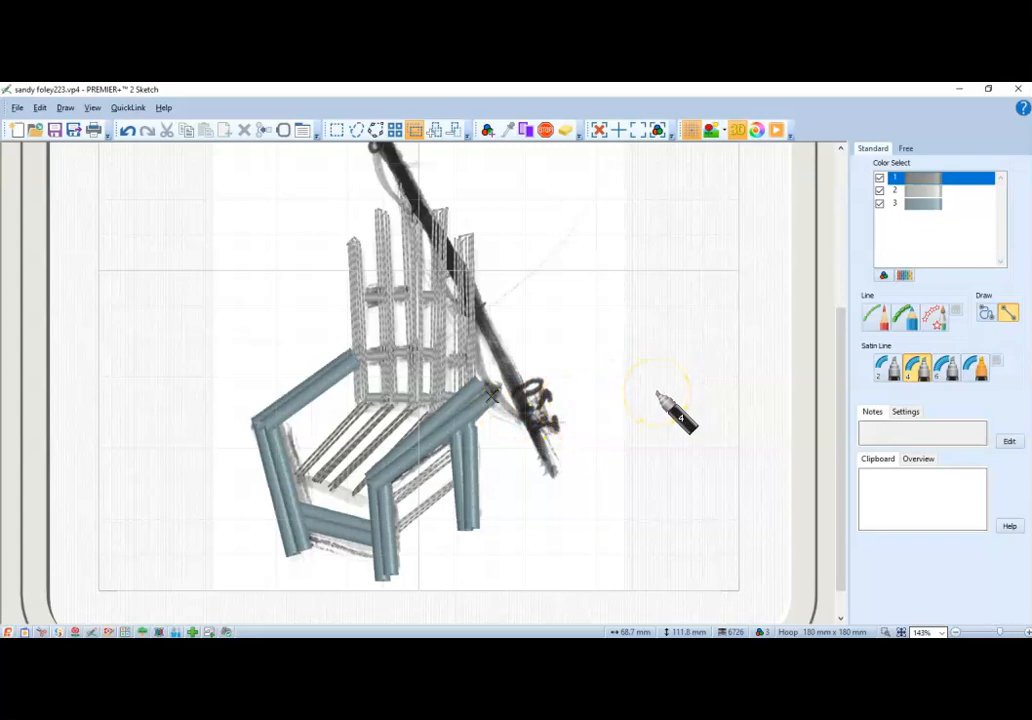
{"action": "key", "text": "ctrl+z"}
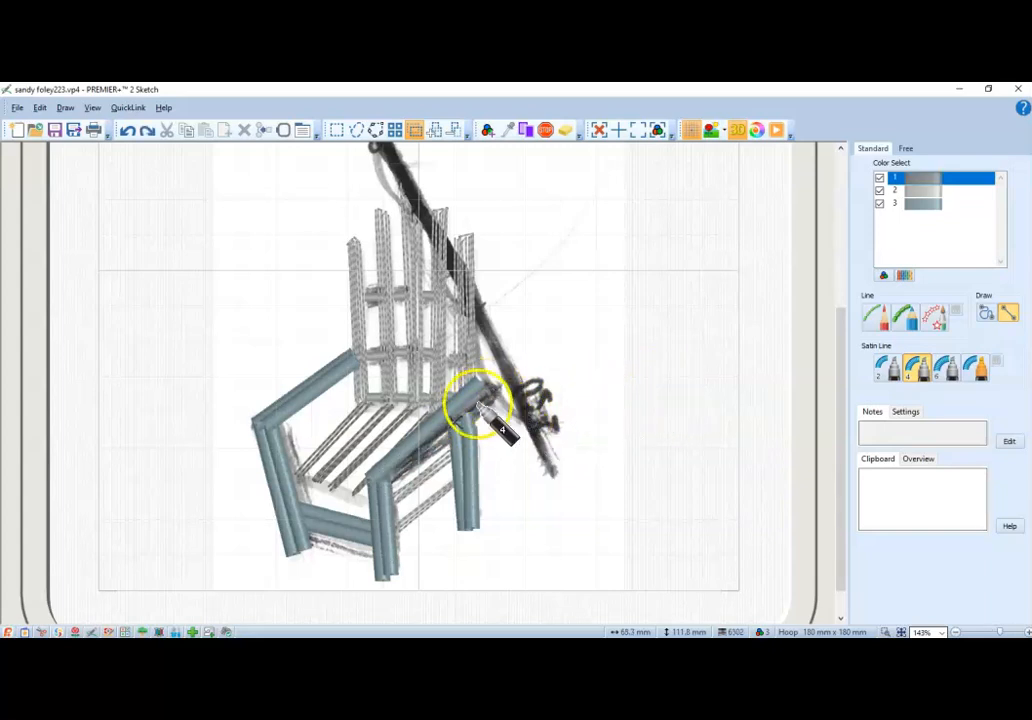
{"action": "left_click", "coordinate": [396, 477]}
{"action": "left_click", "coordinate": [470, 403]}
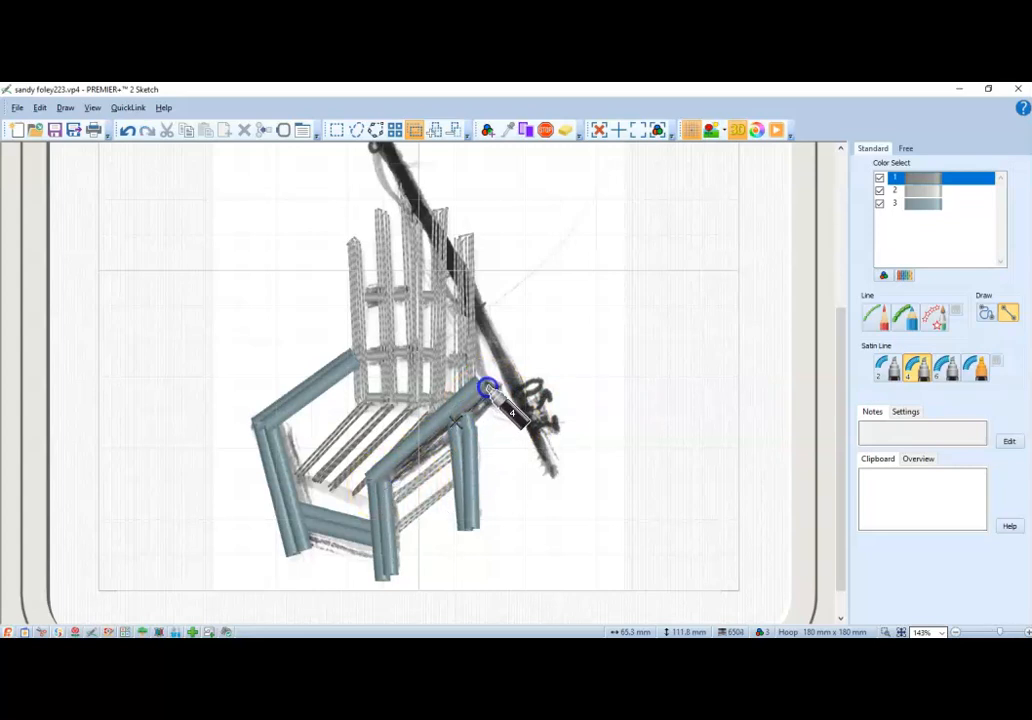
{"action": "left_click", "coordinate": [487, 388]}
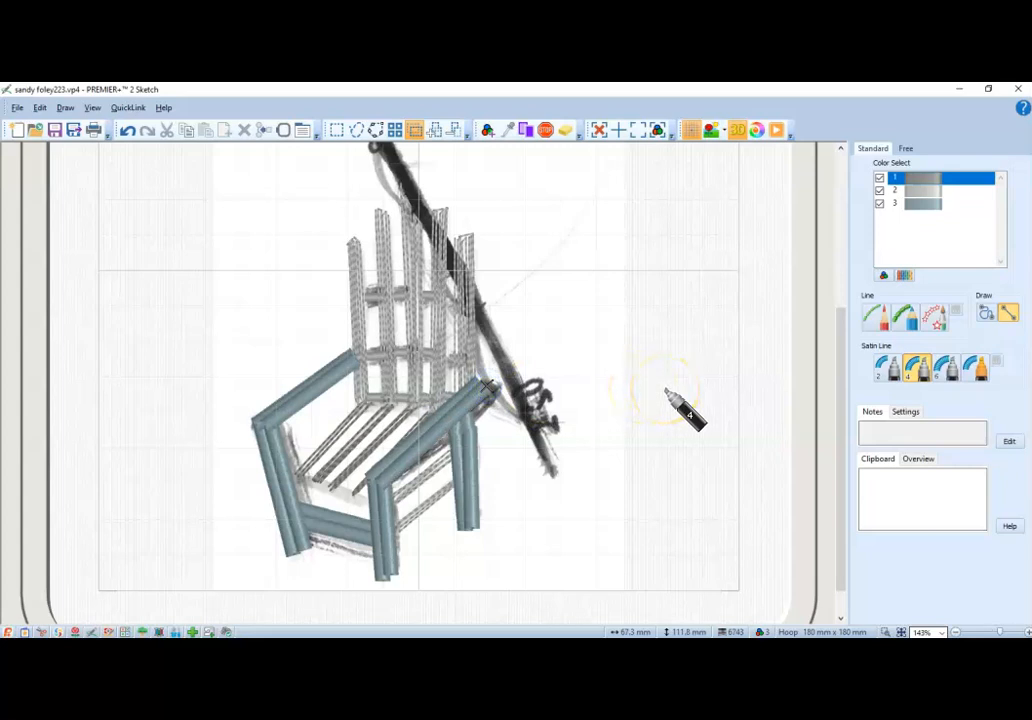
- Trace the seat's front edge with a 4 mm satin line and its rear edge with triple stitch instead of satin
{"action": "left_click_drag", "start_coordinate": [293, 478], "coordinate": [362, 500]}
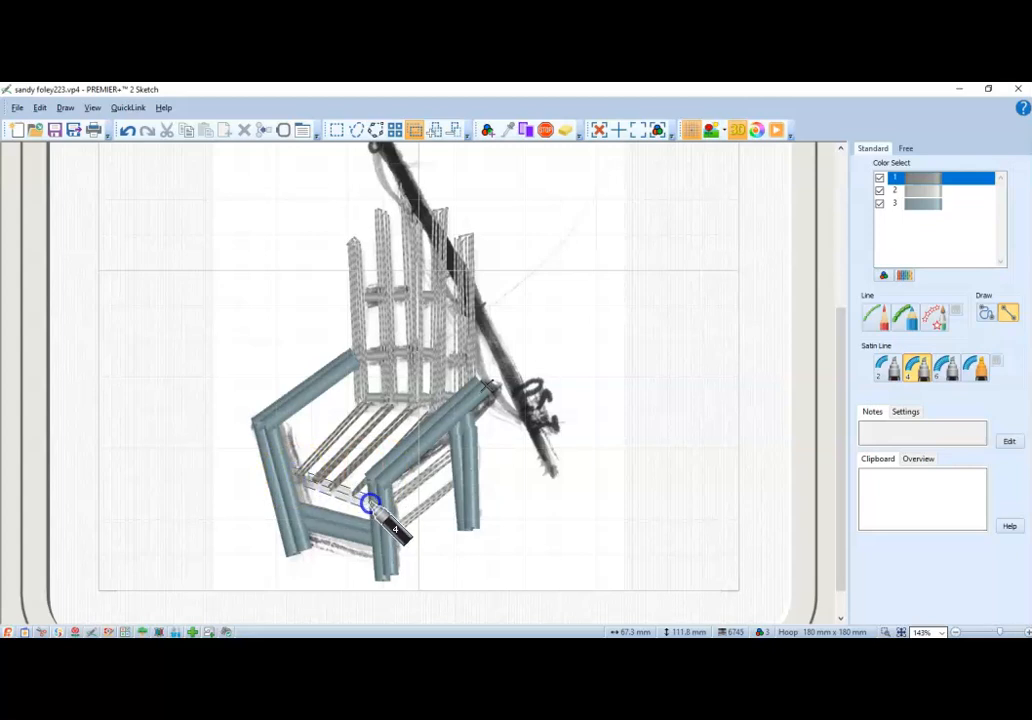
{"action": "left_click_drag", "start_coordinate": [370, 503], "coordinate": [369, 502]}
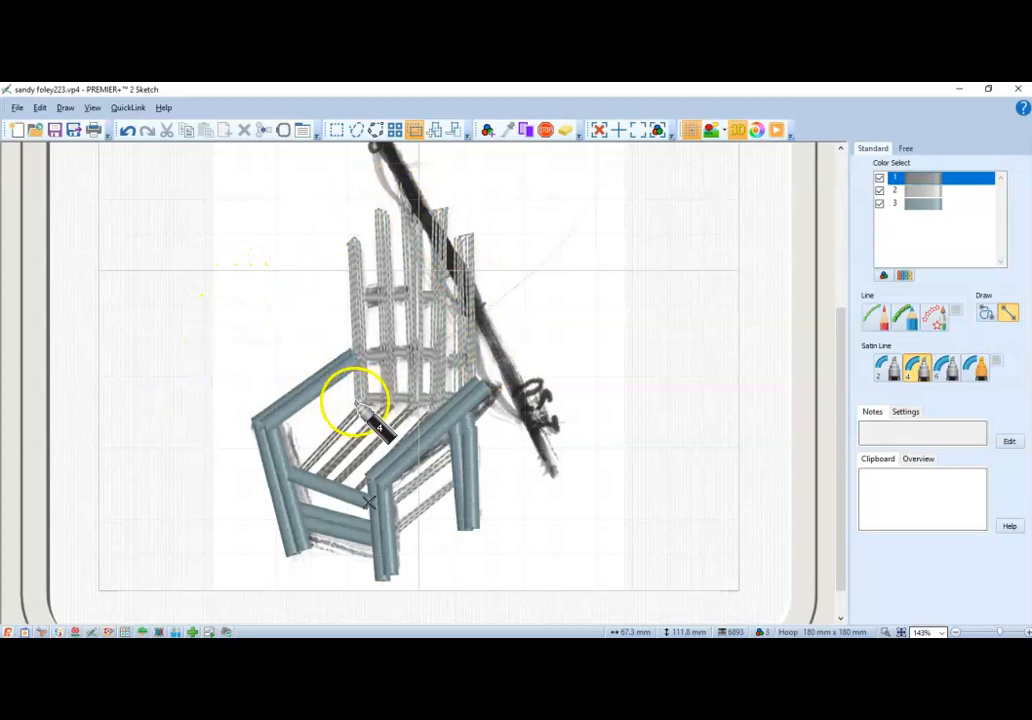
{"action": "left_click_drag", "start_coordinate": [357, 403], "coordinate": [445, 408]}
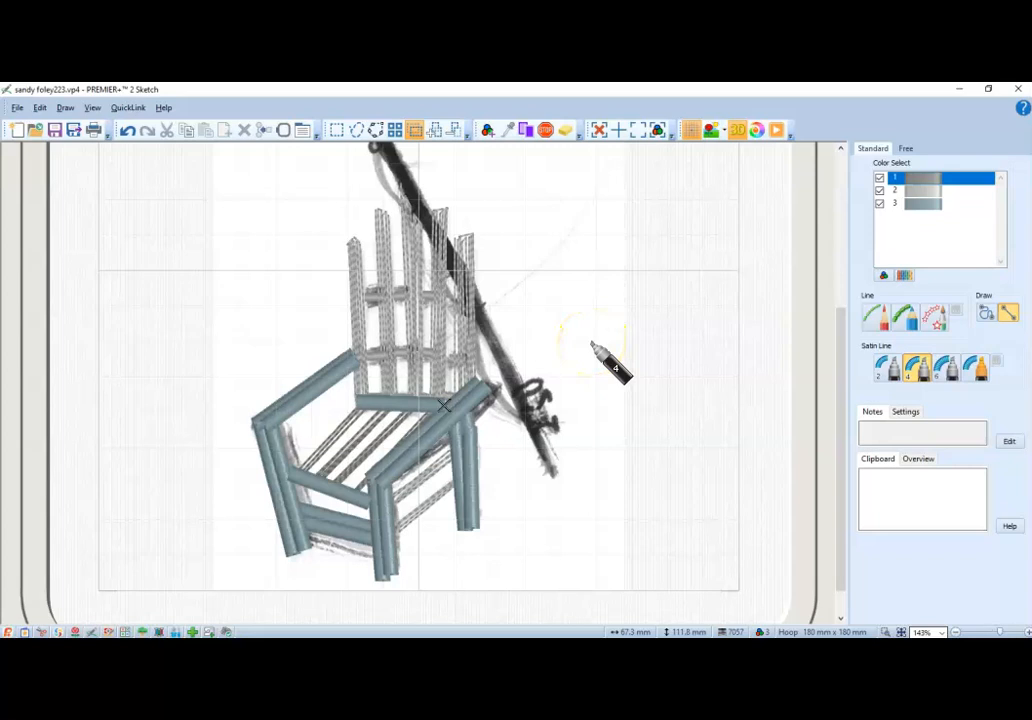
{"action": "key", "text": "ctrl+z"}
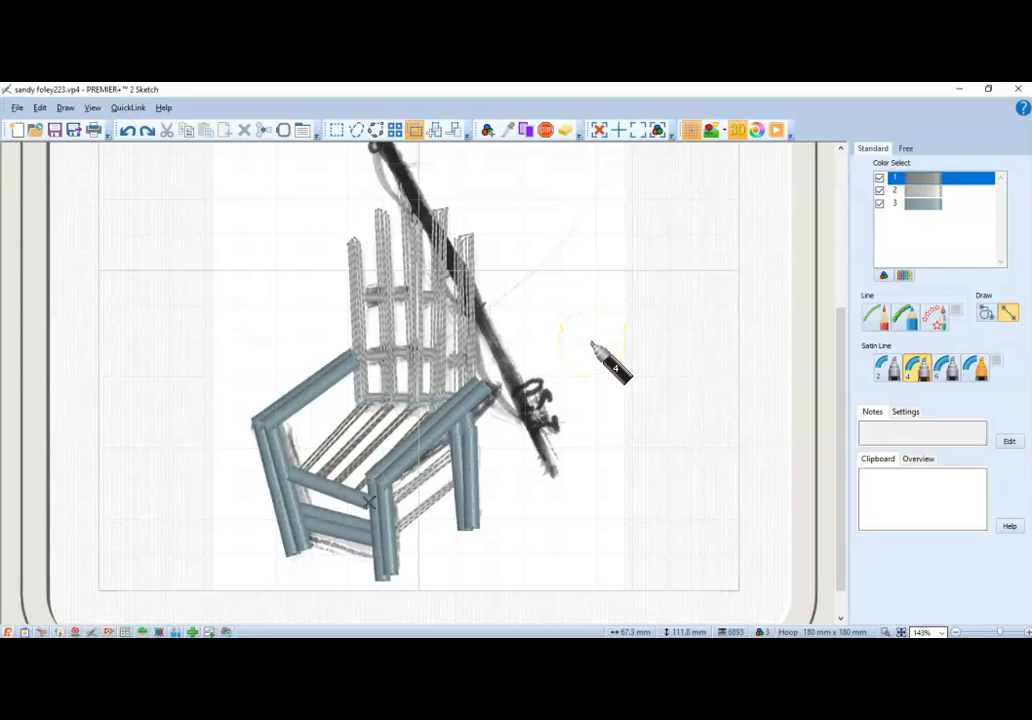
{"action": "left_click", "coordinate": [901, 320]}
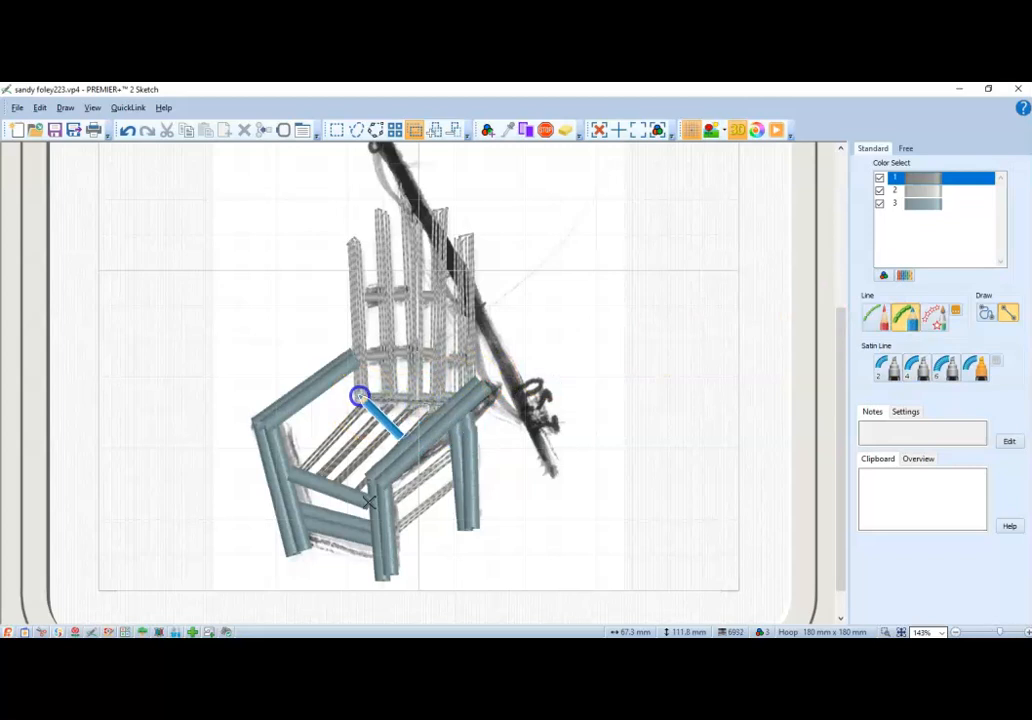
{"action": "left_click_drag", "start_coordinate": [362, 403], "coordinate": [442, 410]}
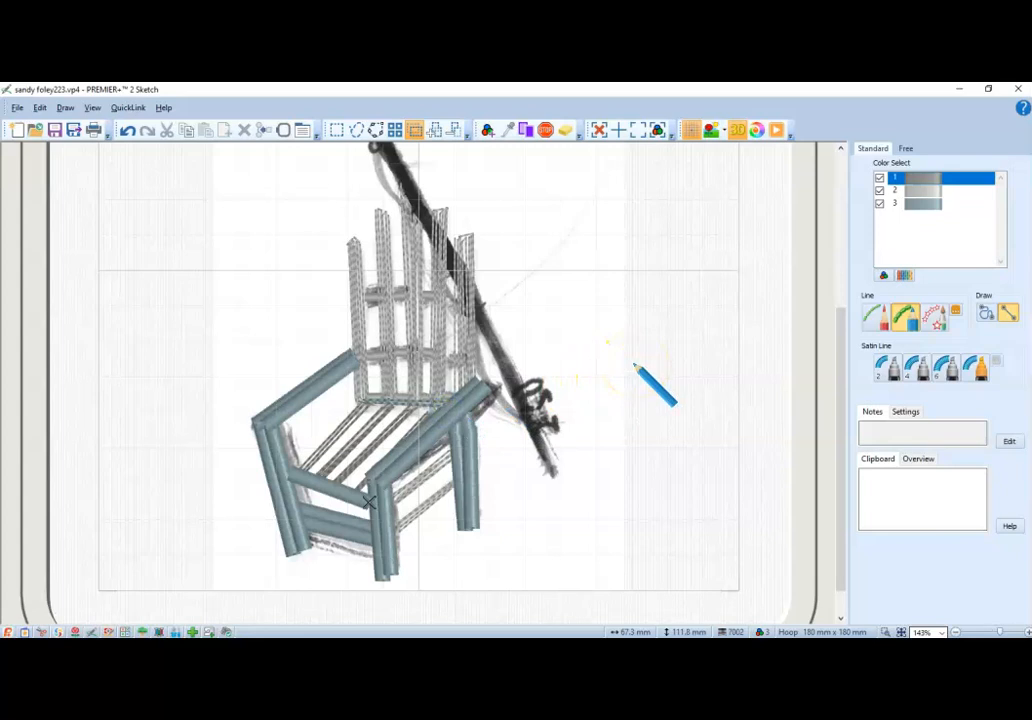
- Set the thread color for the fishing rod to Robison-Anton Rayon 40 number 2435, Blue Horizon
{"action": "left_click_drag", "start_coordinate": [842, 424], "coordinate": [861, 308]}
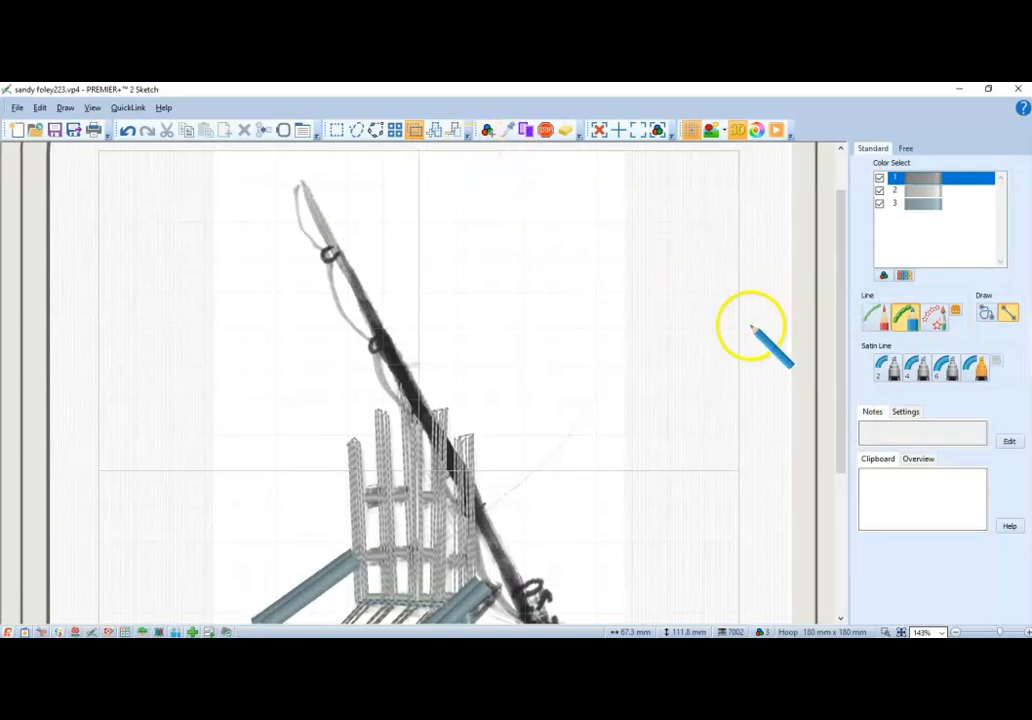
{"action": "left_click", "coordinate": [490, 132]}
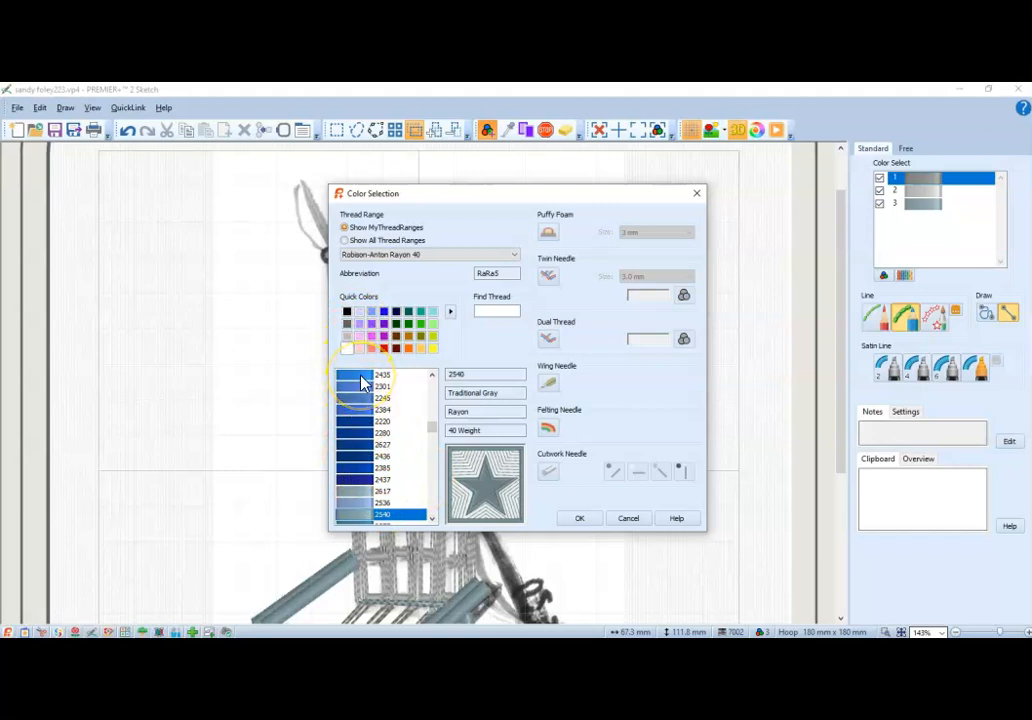
{"action": "left_click", "coordinate": [362, 375]}
{"action": "left_click", "coordinate": [583, 518]}
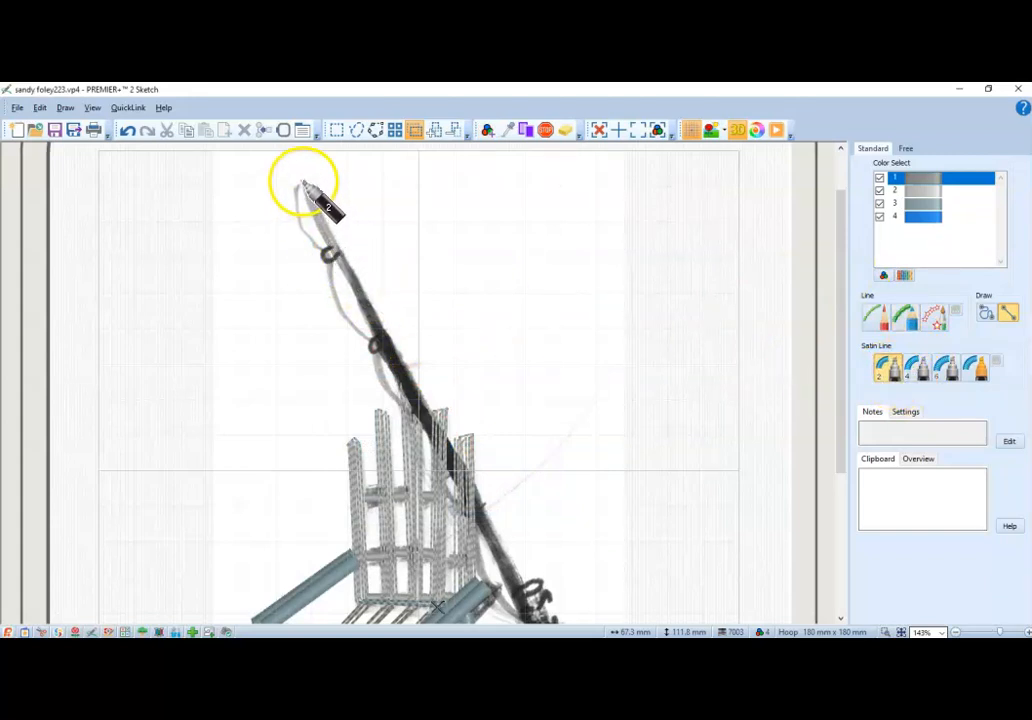
- Try tracing the whole fishing rod with a straight 2 mm satin line and undo it
{"action": "mouse_move", "coordinate": [303, 184]}
{"action": "left_mouse_down"}
{"action": "mouse_move", "coordinate": [465, 535]}
{"action": "mouse_move", "coordinate": [527, 601]}
{"action": "left_mouse_up"}
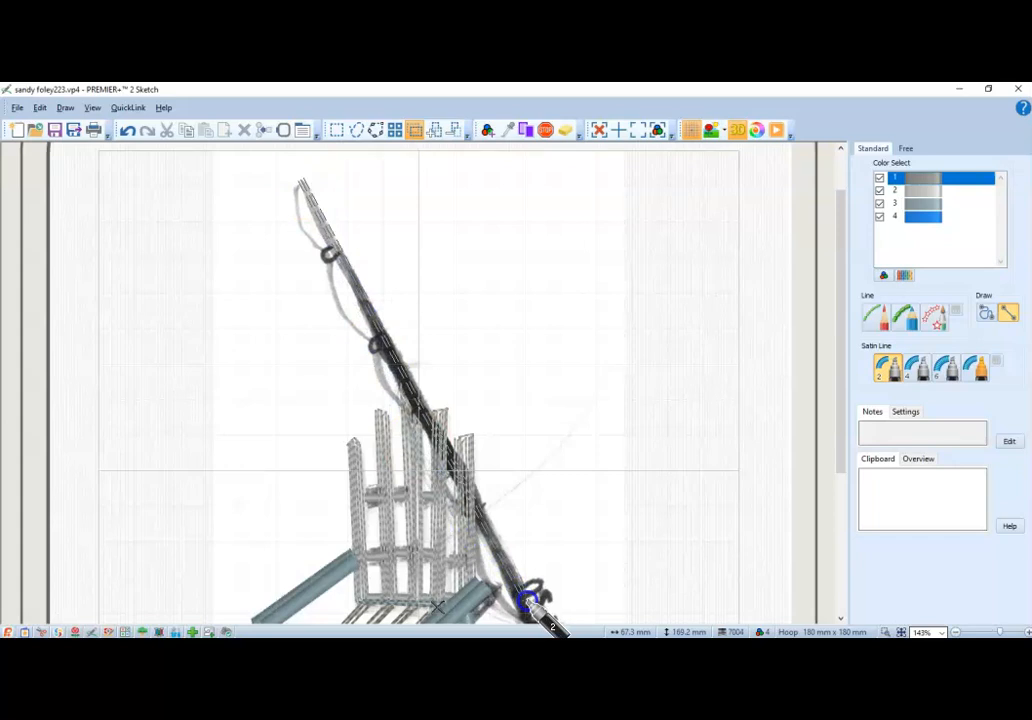
{"action": "left_click_drag", "start_coordinate": [527, 601], "coordinate": [527, 601]}
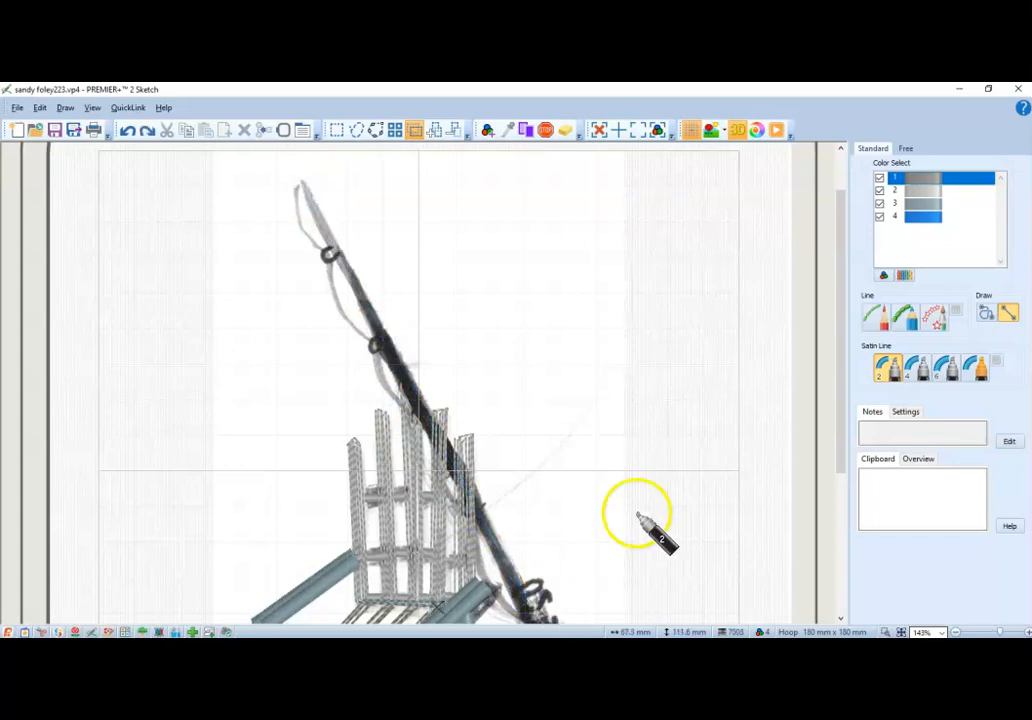
{"action": "left_click", "coordinate": [901, 632]}
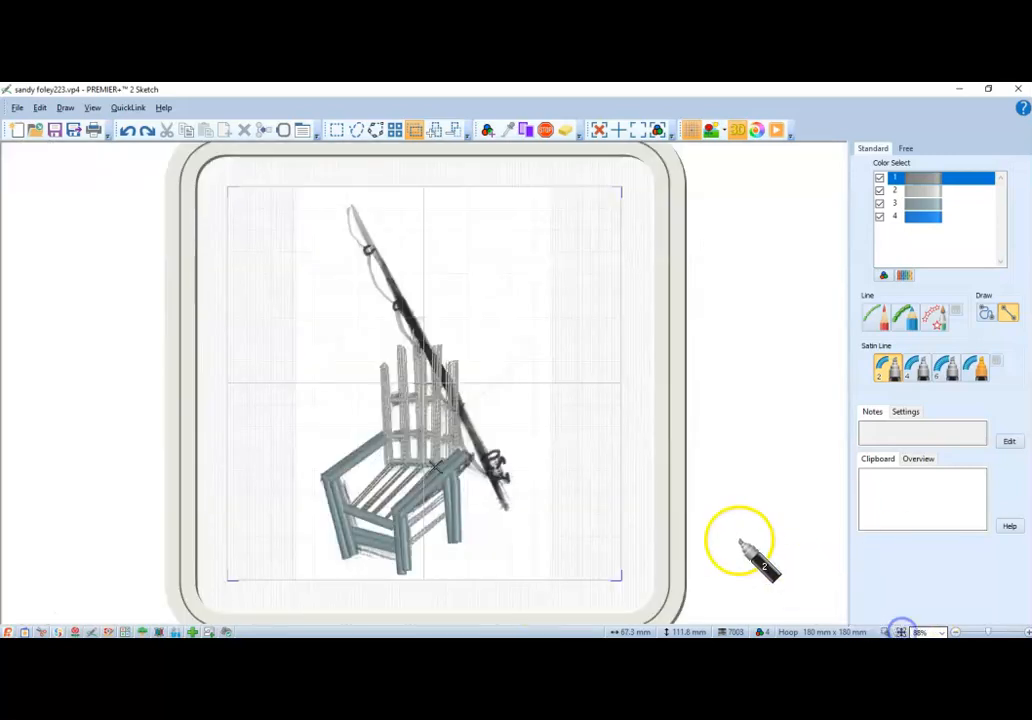
{"action": "mouse_move", "coordinate": [352, 205]}
{"action": "left_mouse_down"}
{"action": "mouse_move", "coordinate": [476, 419]}
{"action": "mouse_move", "coordinate": [508, 512]}
{"action": "left_mouse_up"}
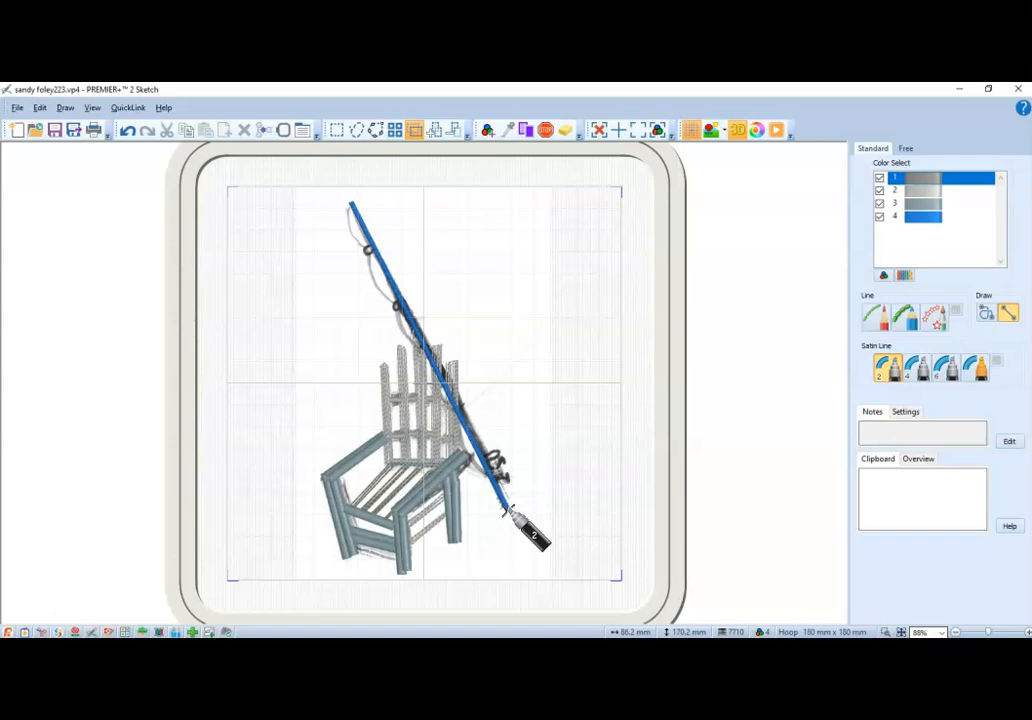
{"action": "key", "text": "ctrl+z"}
- Trace the fishing rod from tip to handle end with one straight 4 mm satin line
{"action": "left_click", "coordinate": [916, 366]}
{"action": "left_click_drag", "start_coordinate": [352, 207], "coordinate": [510, 514]}
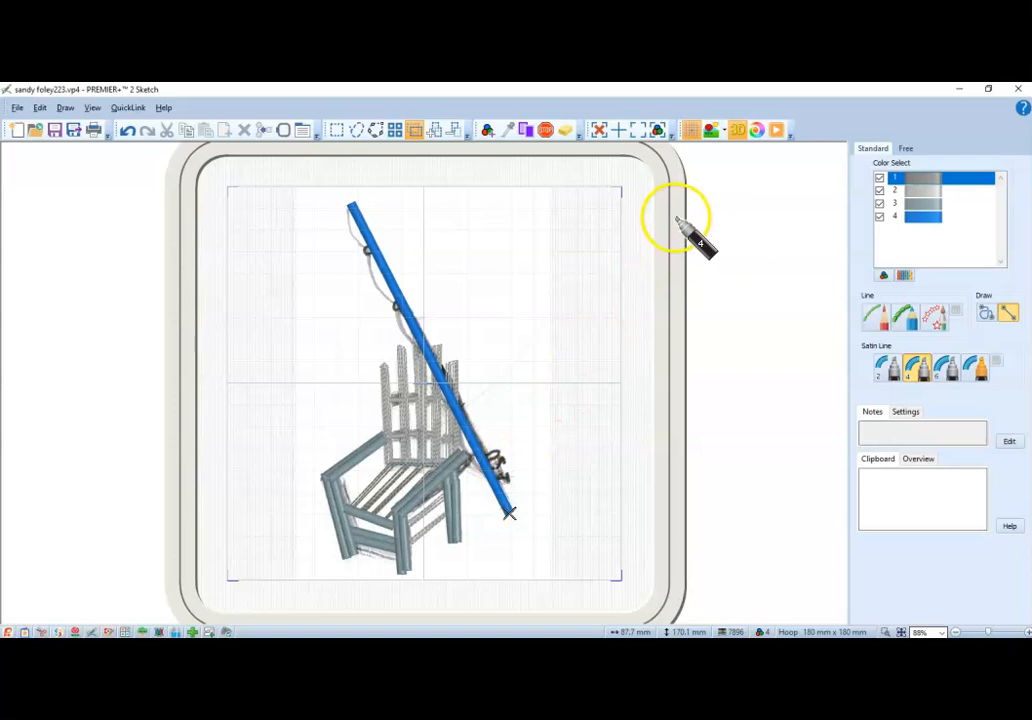
- Choose the running stitch and a light purple thread, and start the fishing line at the rod tip
{"action": "left_click", "coordinate": [876, 328]}
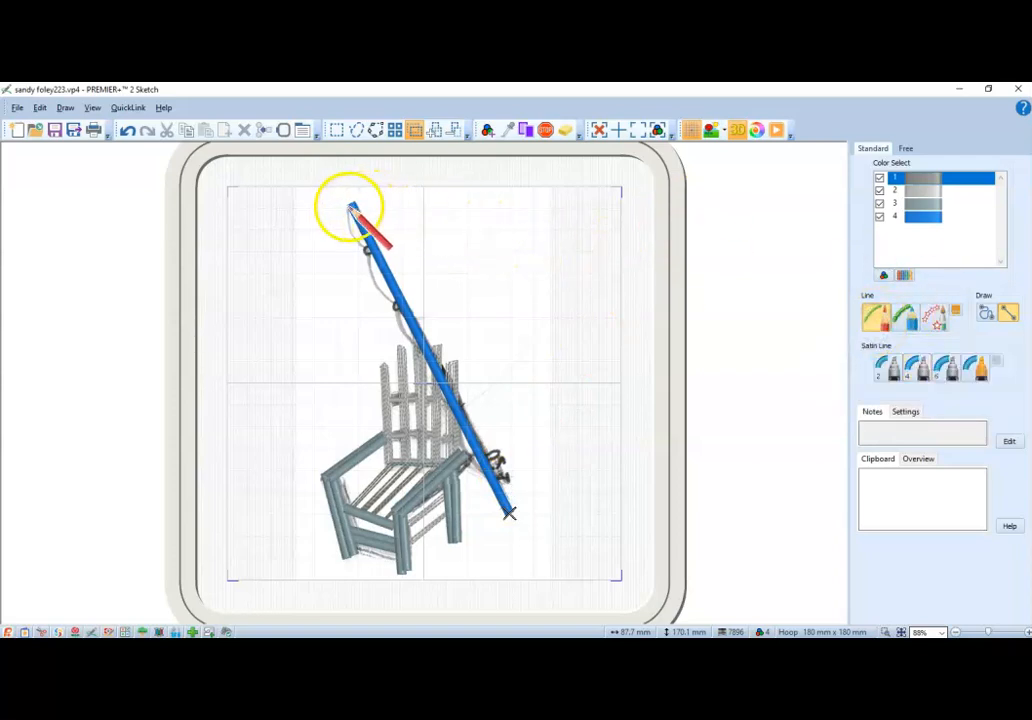
{"action": "left_click", "coordinate": [490, 130]}
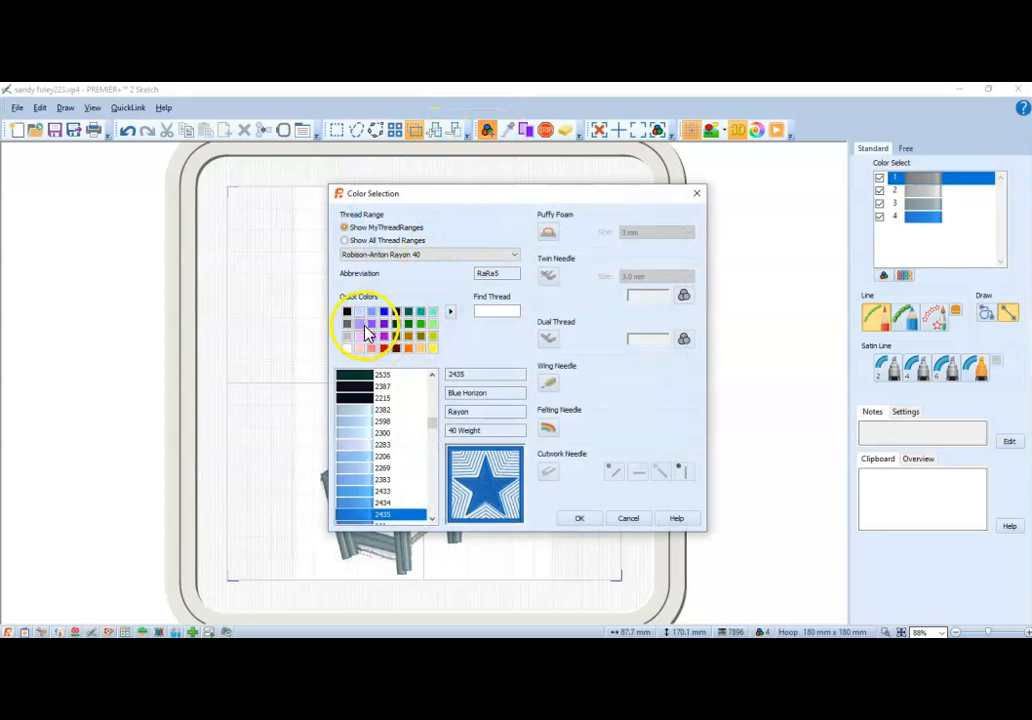
{"action": "left_click", "coordinate": [362, 325]}
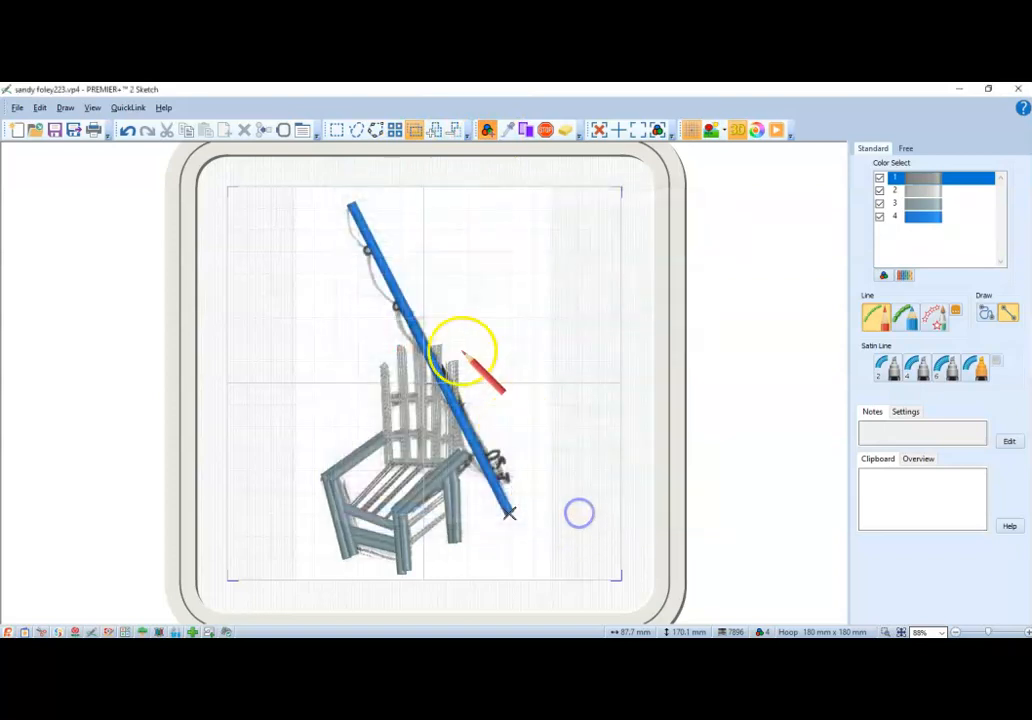
{"action": "mouse_move", "coordinate": [352, 206]}
{"action": "left_mouse_down"}
{"action": "mouse_move", "coordinate": [347, 234]}
{"action": "mouse_move", "coordinate": [345, 215]}
{"action": "left_mouse_up"}
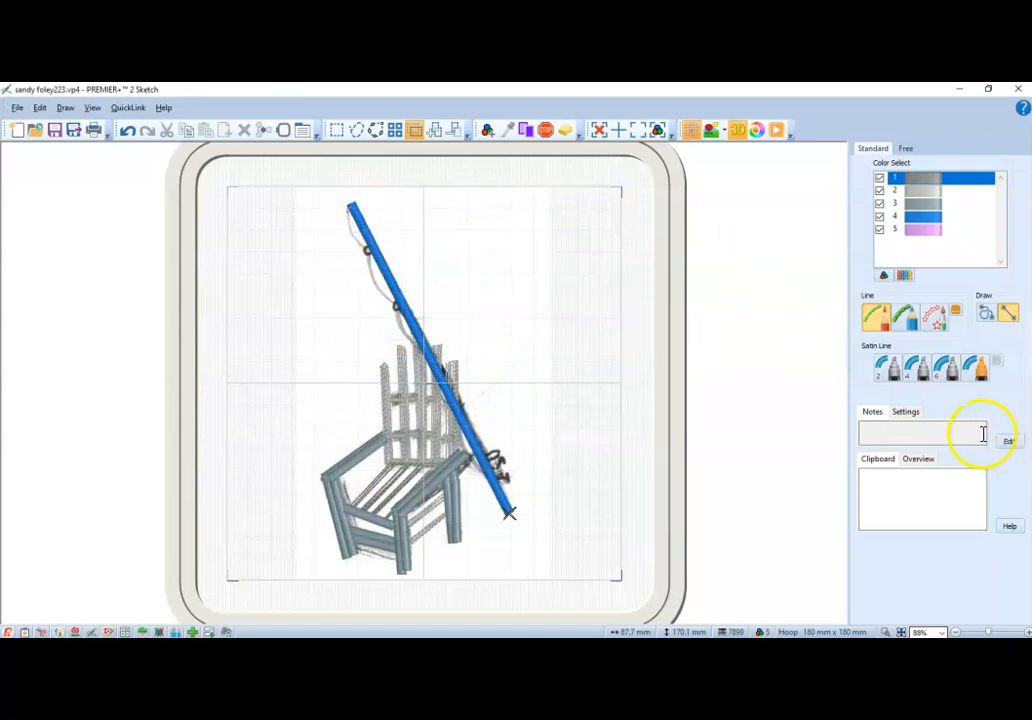
- Shorten the running stitch length and try tracing the fishing line from the rod tip down to the chair back
{"action": "left_click", "coordinate": [955, 315]}
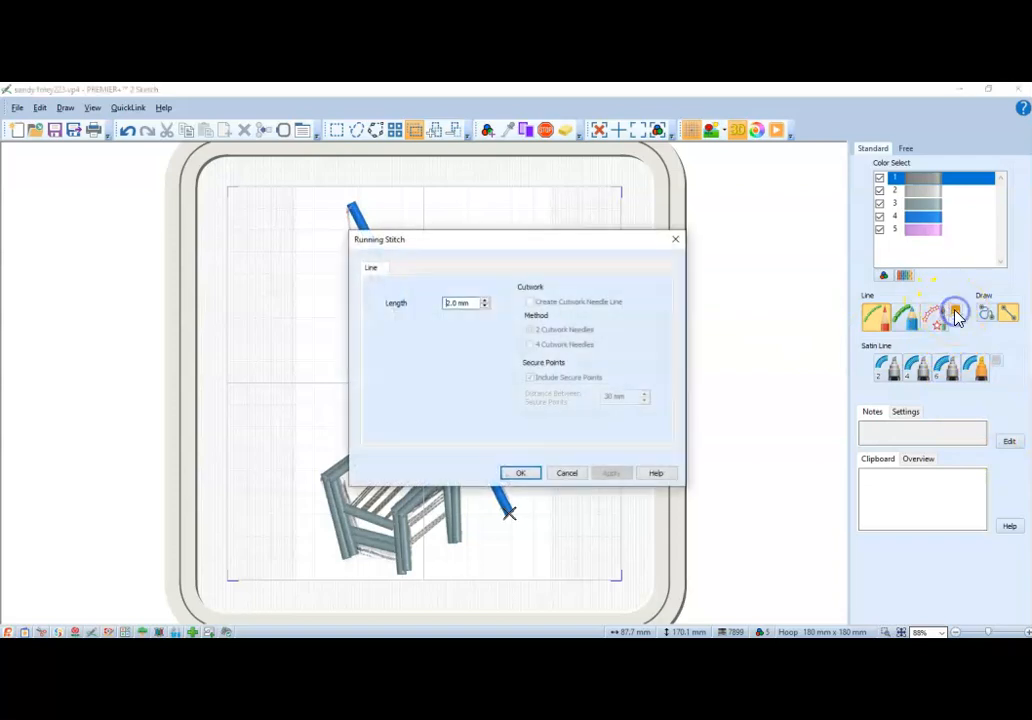
{"action": "left_click_drag", "start_coordinate": [451, 302], "coordinate": [439, 303]}
{"action": "type", "text": "2"}
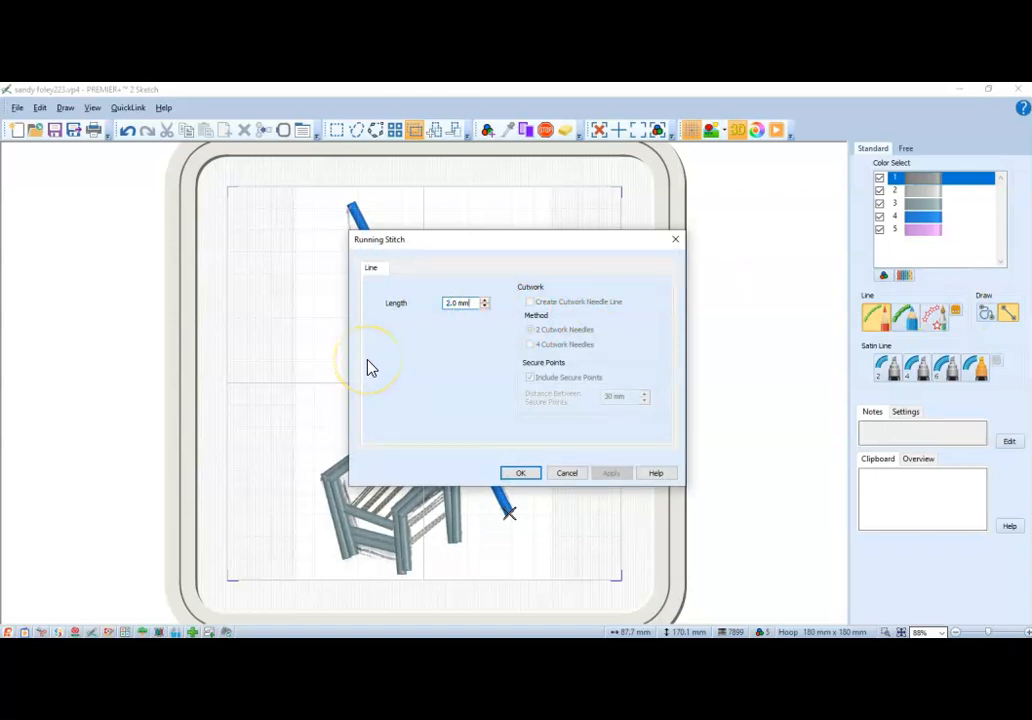
{"action": "left_click", "coordinate": [485, 306]}
{"action": "left_click", "coordinate": [485, 306]}
{"action": "left_click", "coordinate": [485, 306]}
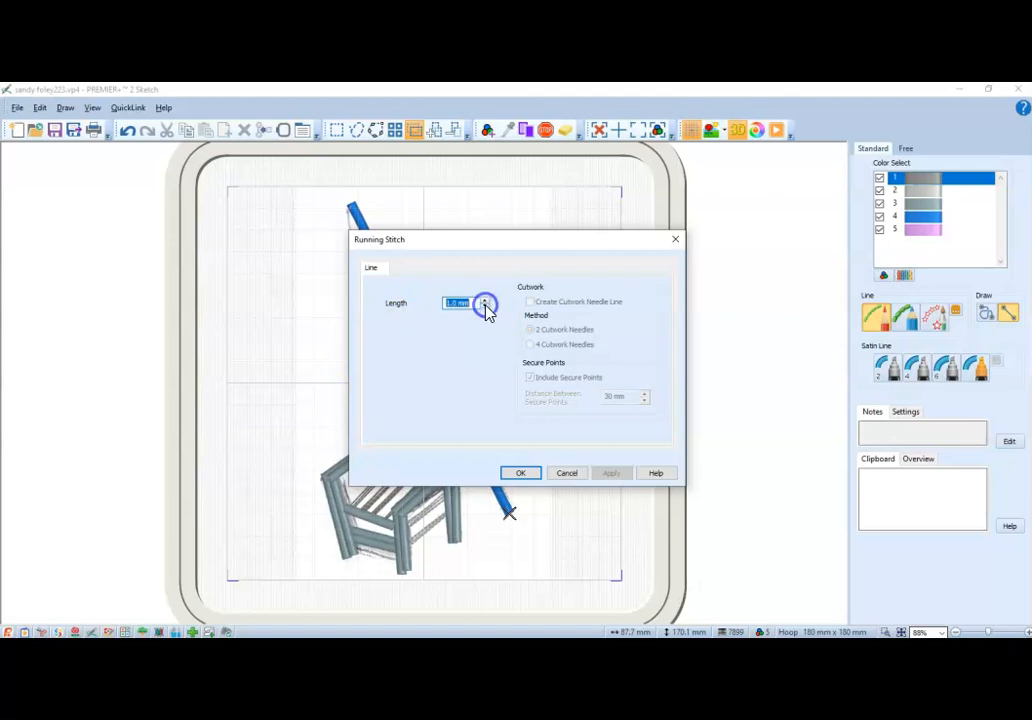
{"action": "left_click", "coordinate": [537, 481]}
{"action": "mouse_move", "coordinate": [350, 207]}
{"action": "left_mouse_down"}
{"action": "mouse_move", "coordinate": [372, 252]}
{"action": "mouse_move", "coordinate": [365, 273]}
{"action": "mouse_move", "coordinate": [376, 292]}
{"action": "mouse_move", "coordinate": [403, 305]}
{"action": "mouse_move", "coordinate": [423, 349]}
{"action": "left_mouse_up"}
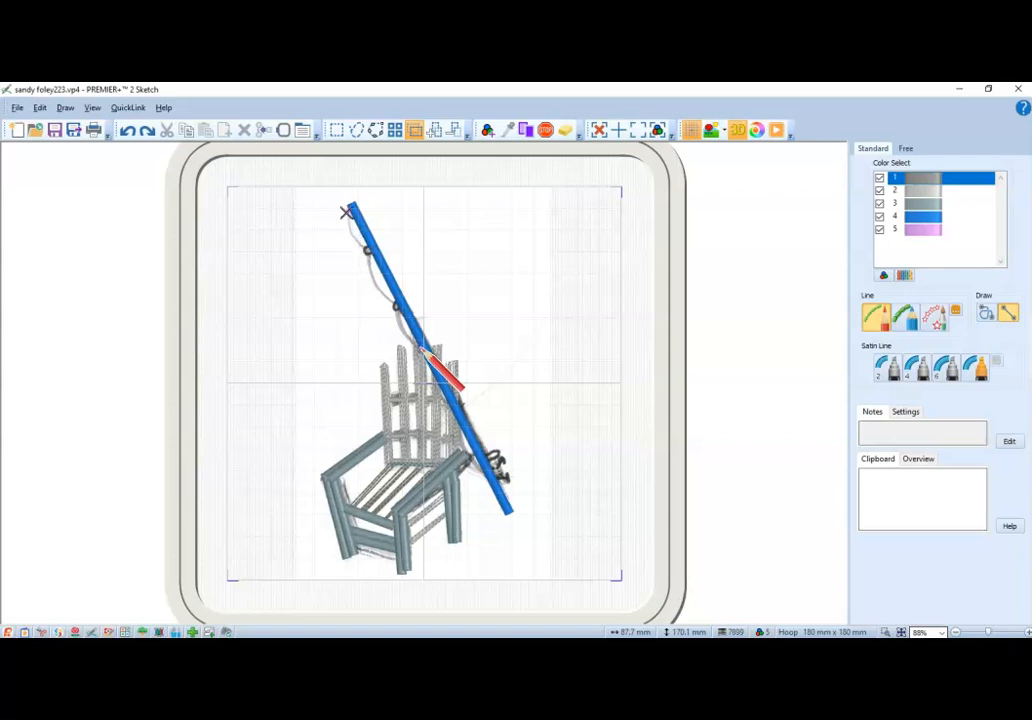
- Trace the fishing line and the reel with freehand triple stitch, starting at the rod tip and following the sketch
{"action": "left_click", "coordinate": [906, 318]}
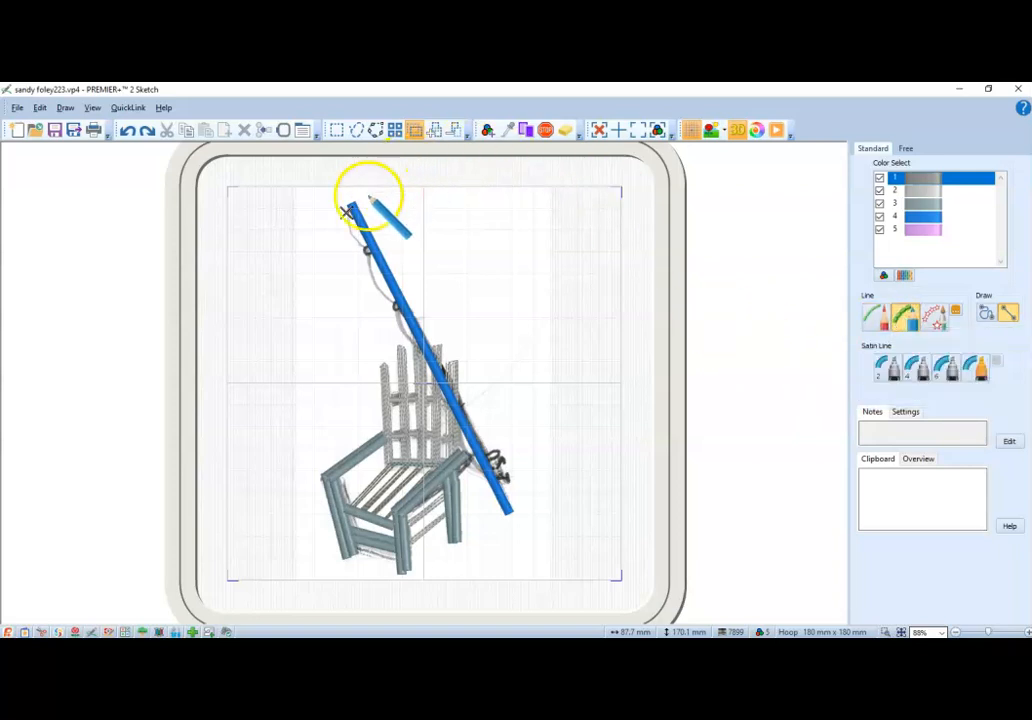
{"action": "left_click", "coordinate": [984, 314]}
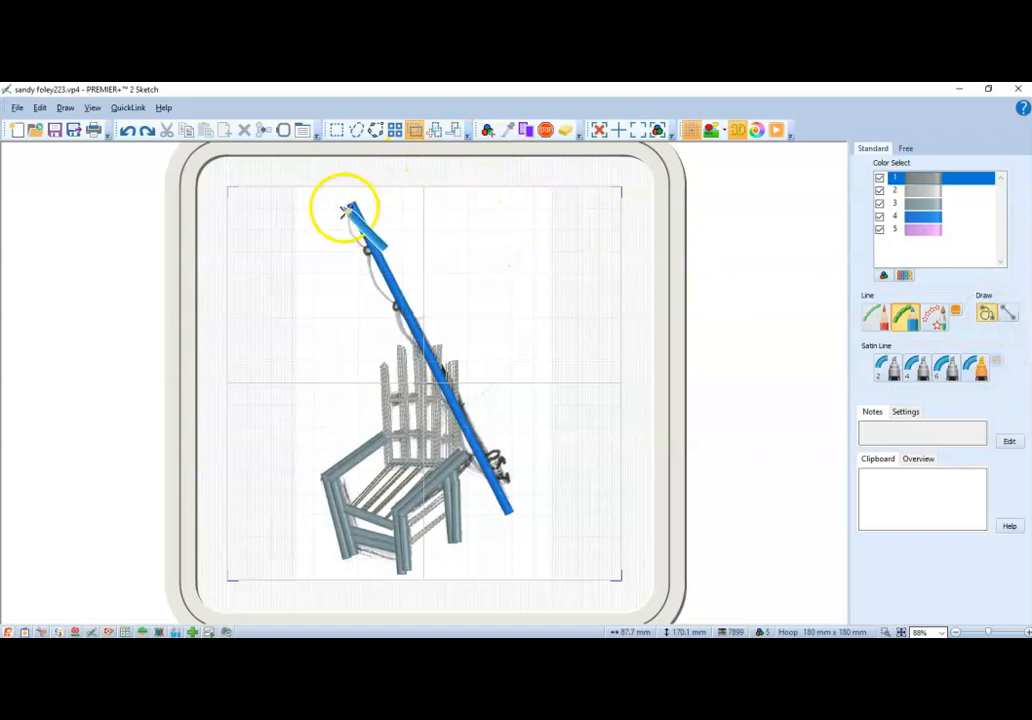
{"action": "left_click", "coordinate": [346, 211]}
{"action": "mouse_move", "coordinate": [346, 211]}
{"action": "left_mouse_down"}
{"action": "mouse_move", "coordinate": [360, 247]}
{"action": "mouse_move", "coordinate": [377, 254]}
{"action": "mouse_move", "coordinate": [368, 273]}
{"action": "mouse_move", "coordinate": [399, 306]}
{"action": "mouse_move", "coordinate": [394, 325]}
{"action": "mouse_move", "coordinate": [425, 352]}
{"action": "mouse_move", "coordinate": [434, 390]}
{"action": "mouse_move", "coordinate": [454, 407]}
{"action": "mouse_move", "coordinate": [445, 410]}
{"action": "mouse_move", "coordinate": [449, 402]}
{"action": "mouse_move", "coordinate": [459, 442]}
{"action": "mouse_move", "coordinate": [486, 476]}
{"action": "mouse_move", "coordinate": [489, 459]}
{"action": "left_mouse_up"}
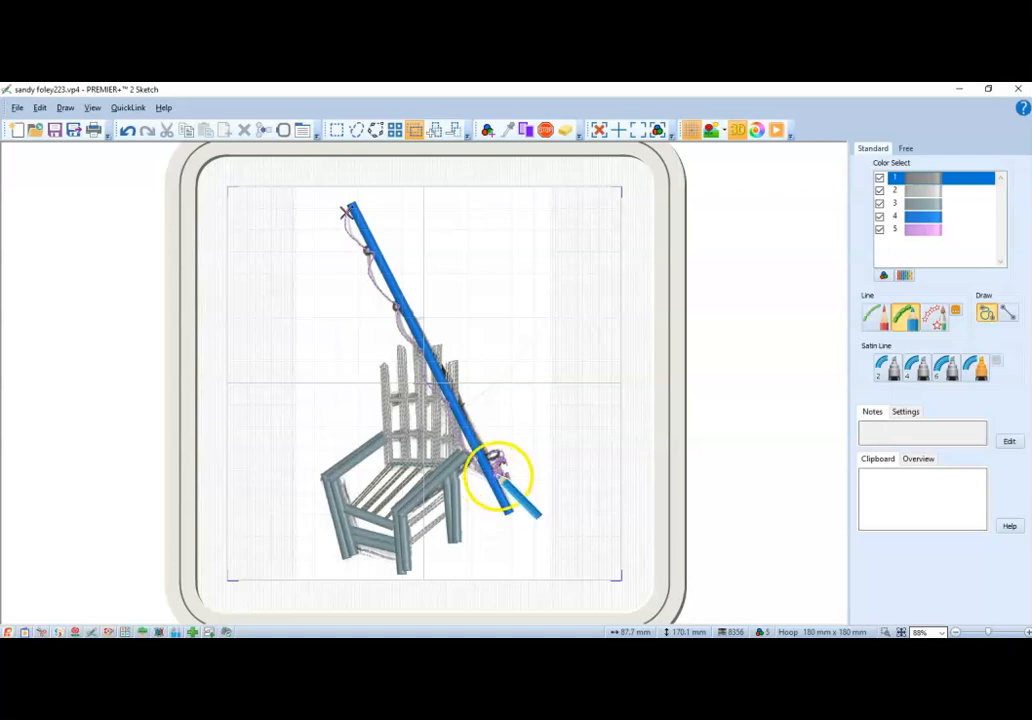
- Preview the whole chair and fishing rod design in Life View and close the preview
{"action": "left_click", "coordinate": [760, 136]}
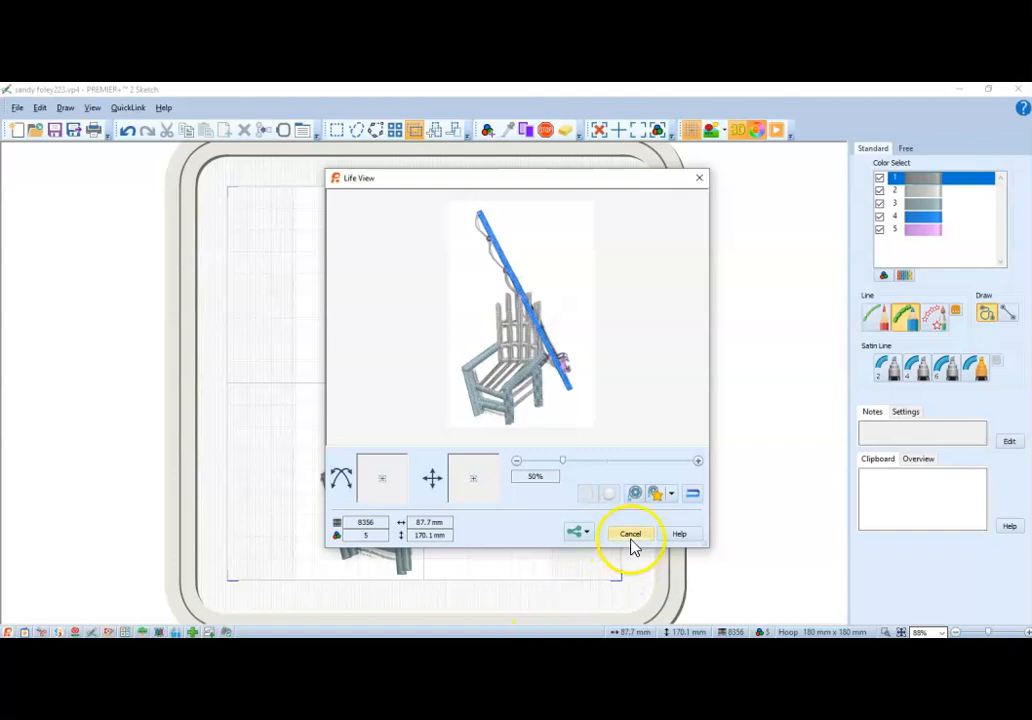
{"action": "left_click", "coordinate": [630, 535]}
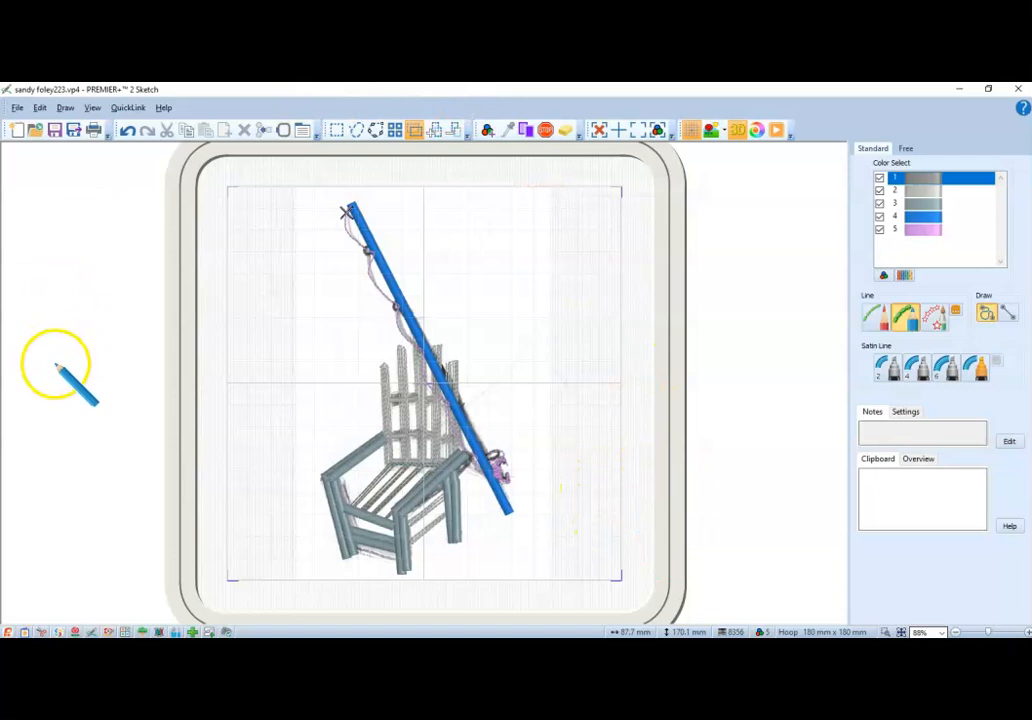
- Start saving the design, create a folder called "sample for video" in the current save location, and open that folder
{"action": "left_click", "coordinate": [55, 133]}
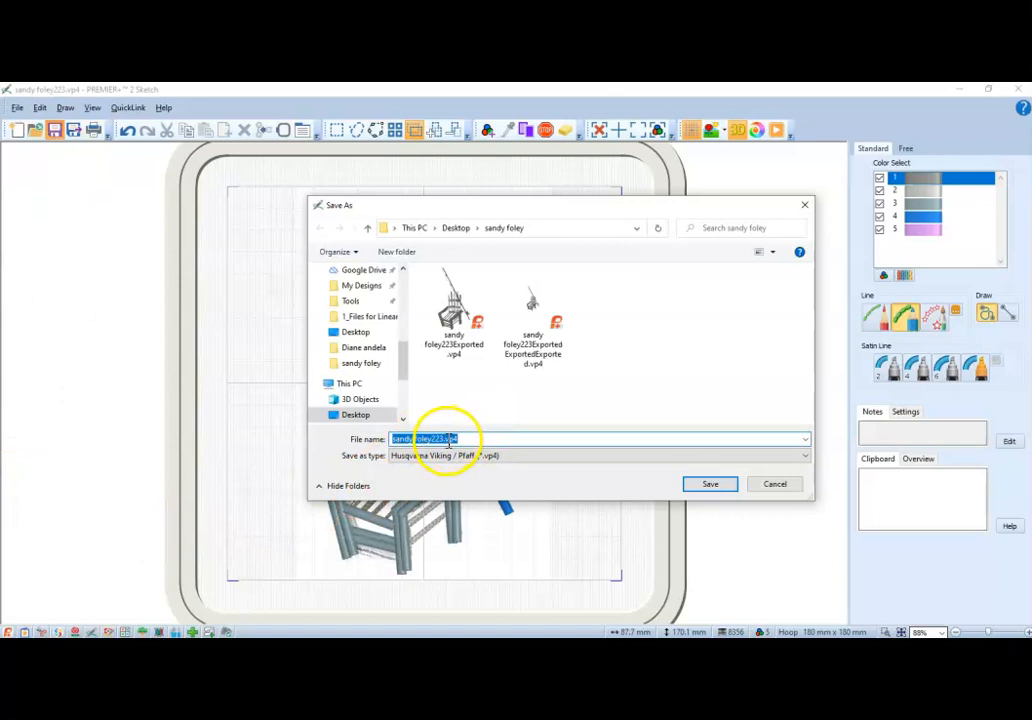
{"action": "left_click", "coordinate": [399, 252]}
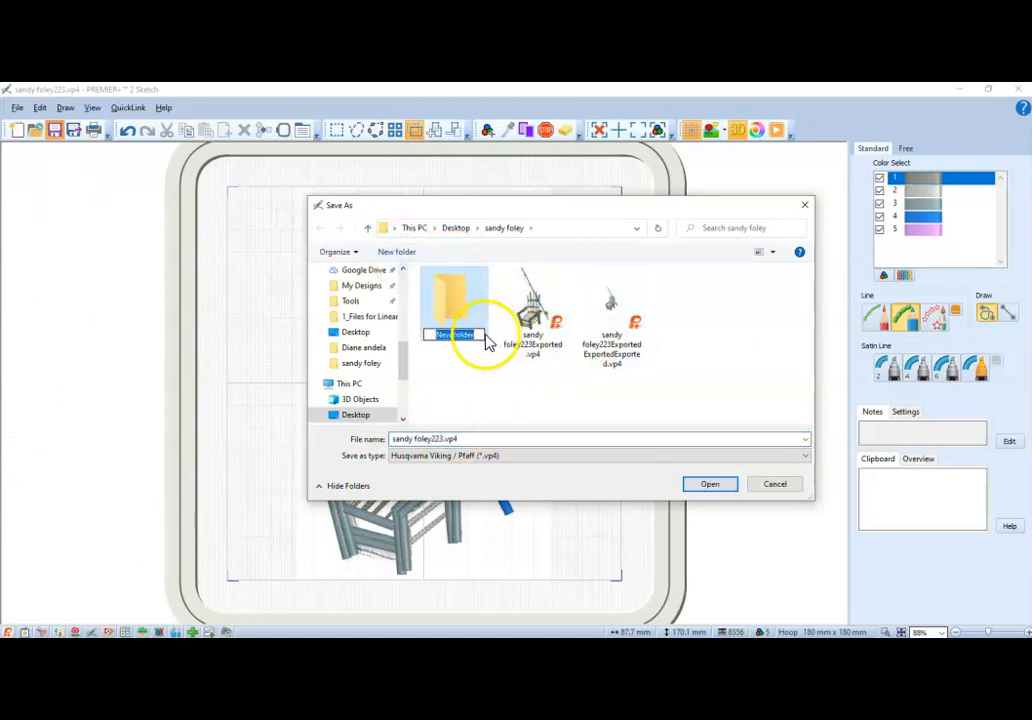
{"action": "type", "text": "sampl"}
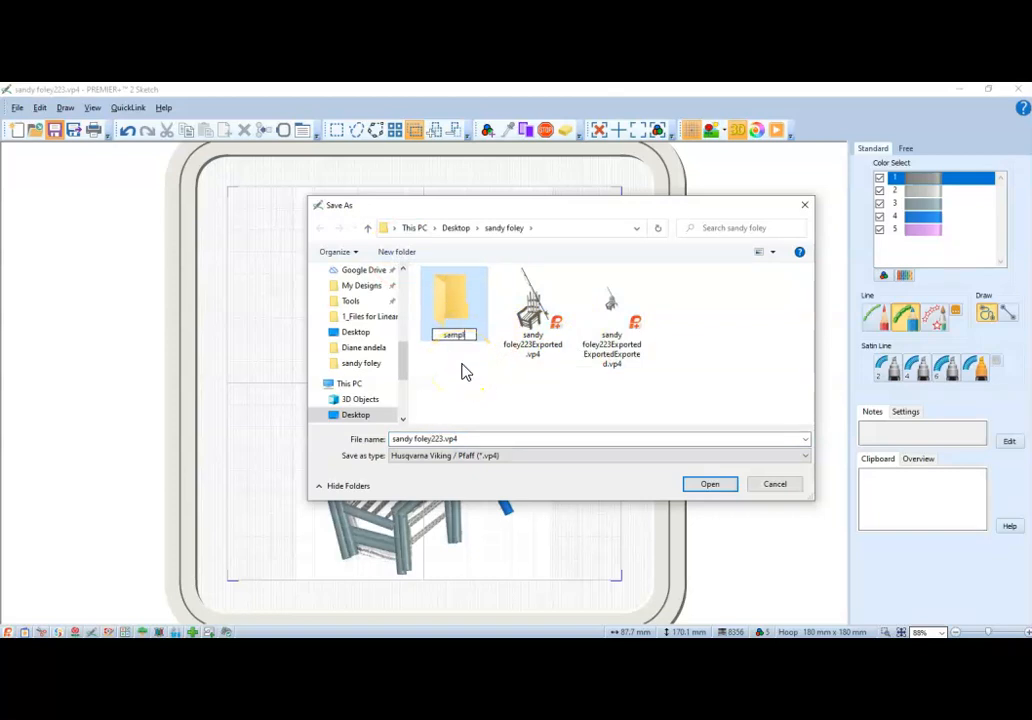
{"action": "type", "text": "e for vid"}
{"action": "left_click", "coordinate": [459, 312]}
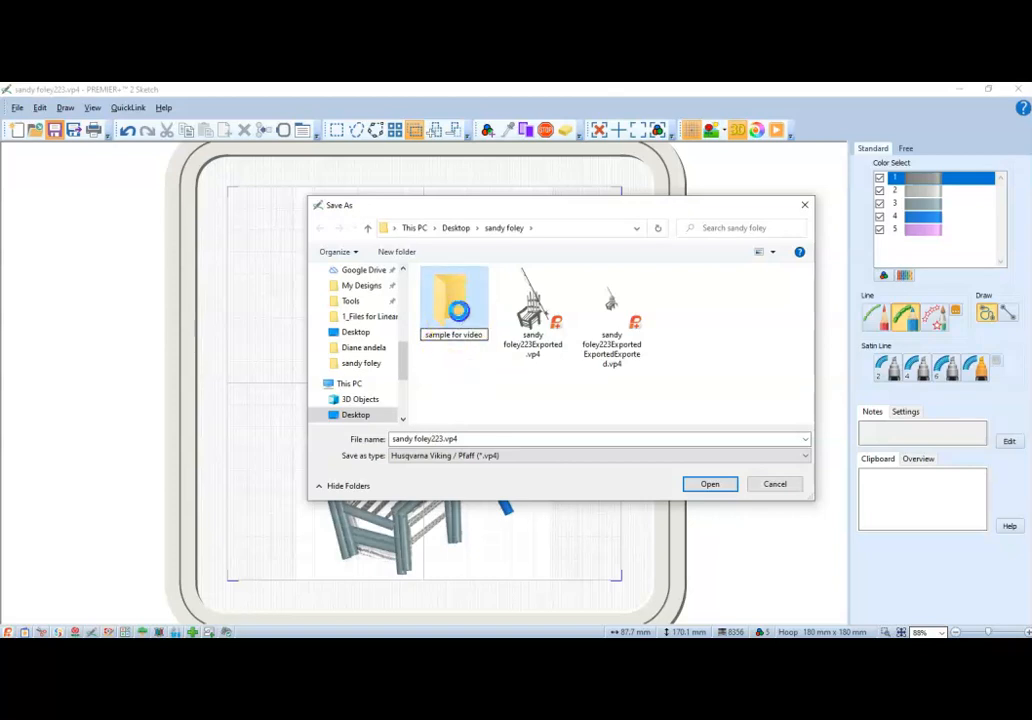
{"action": "double_click", "coordinate": [459, 312]}
- Save the design in the new folder under the file name sf1
{"action": "left_click", "coordinate": [704, 487]}
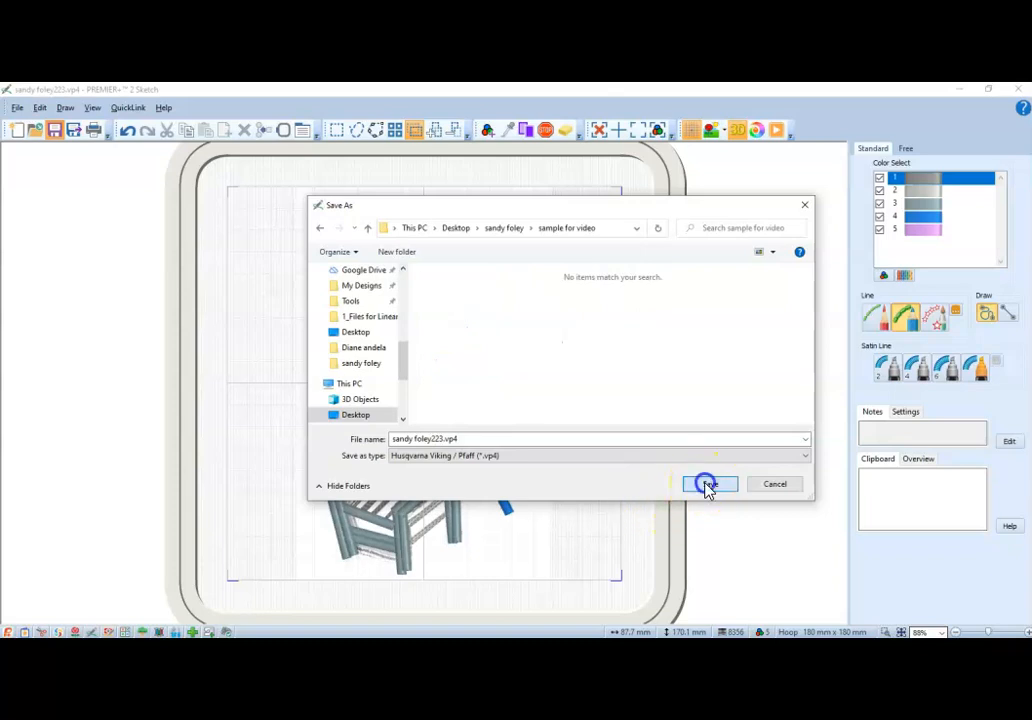
{"action": "left_click", "coordinate": [521, 438]}
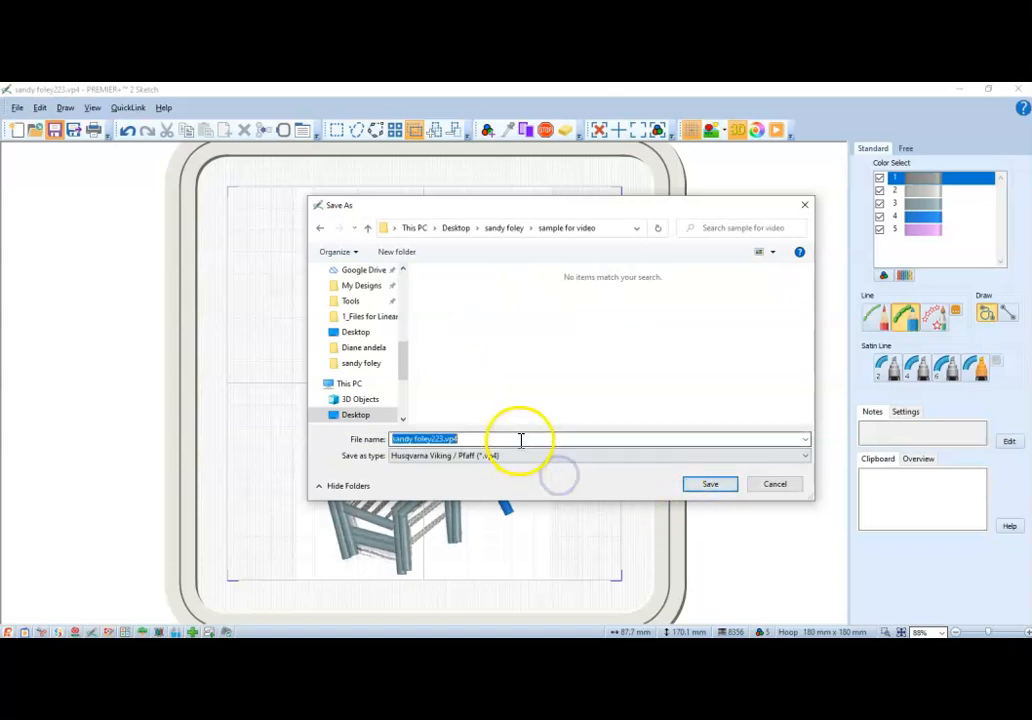
{"action": "type", "text": "sf1"}
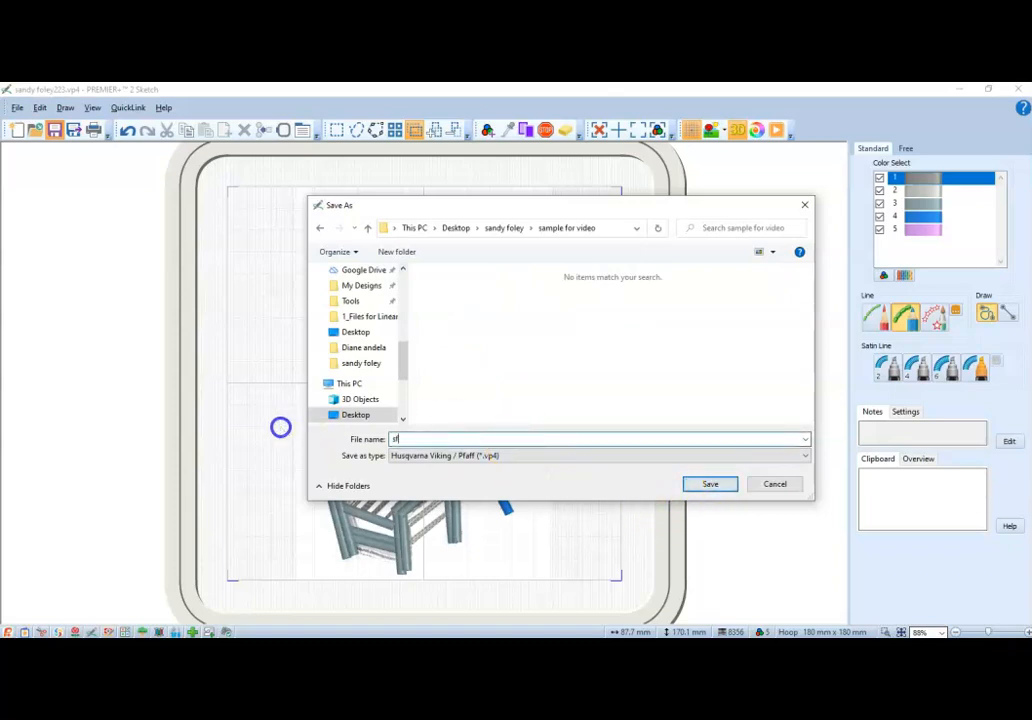
{"action": "left_click", "coordinate": [730, 488]}
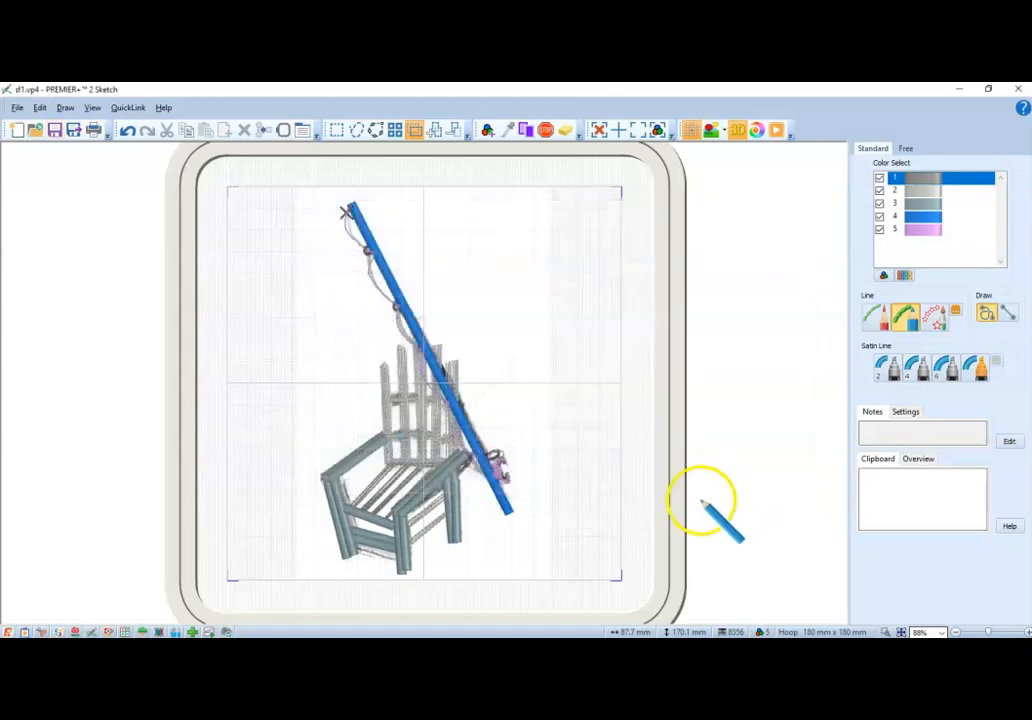
{"action": "left_click", "coordinate": [18, 107]}
{"action": "left_click", "coordinate": [35, 197]}
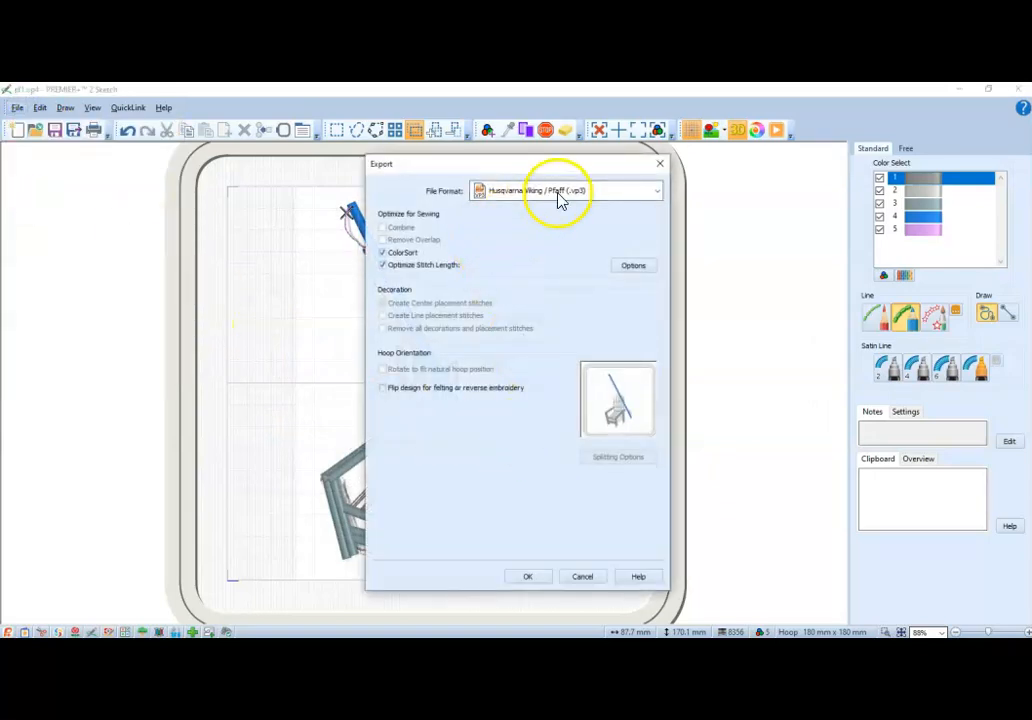
{"action": "left_click", "coordinate": [660, 163]}
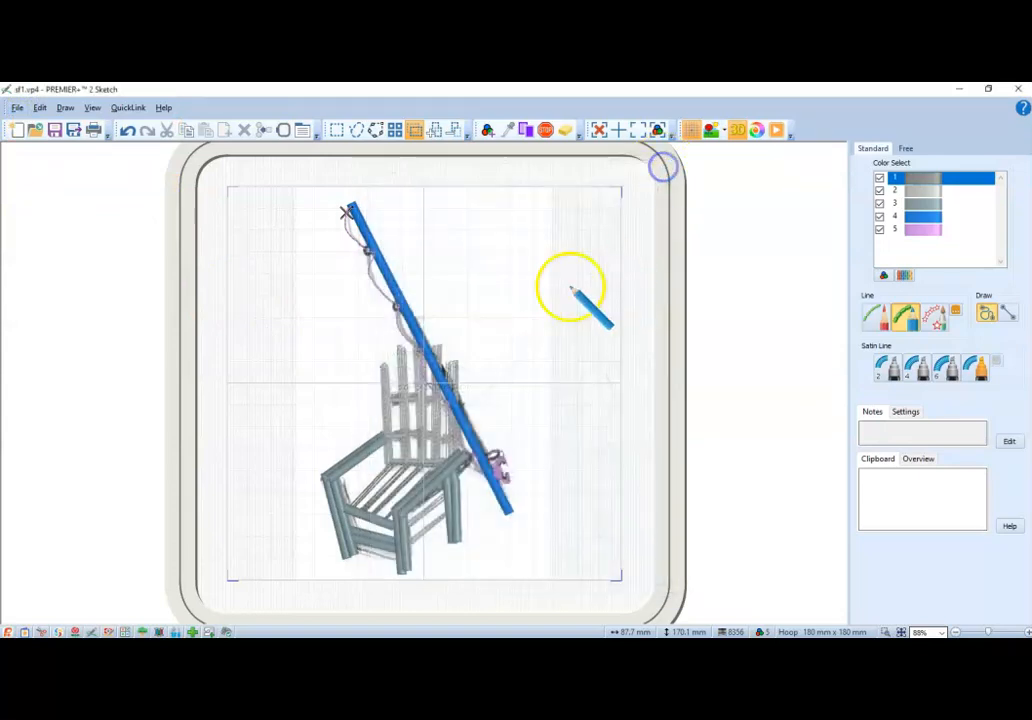
- Switch to PREMIER+ 2 Embroidery Ultra and insert sf1.vp4 from the "sample for video" folder into the empty hoop
{"action": "left_click", "coordinate": [460, 647]}
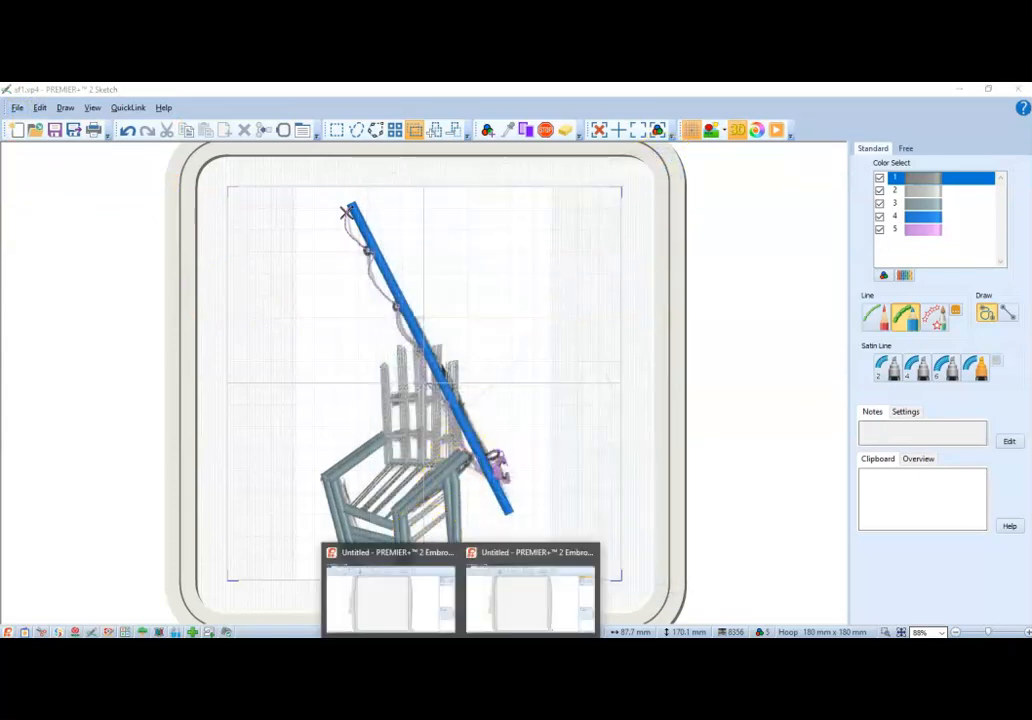
{"action": "mouse_move", "coordinate": [424, 606]}
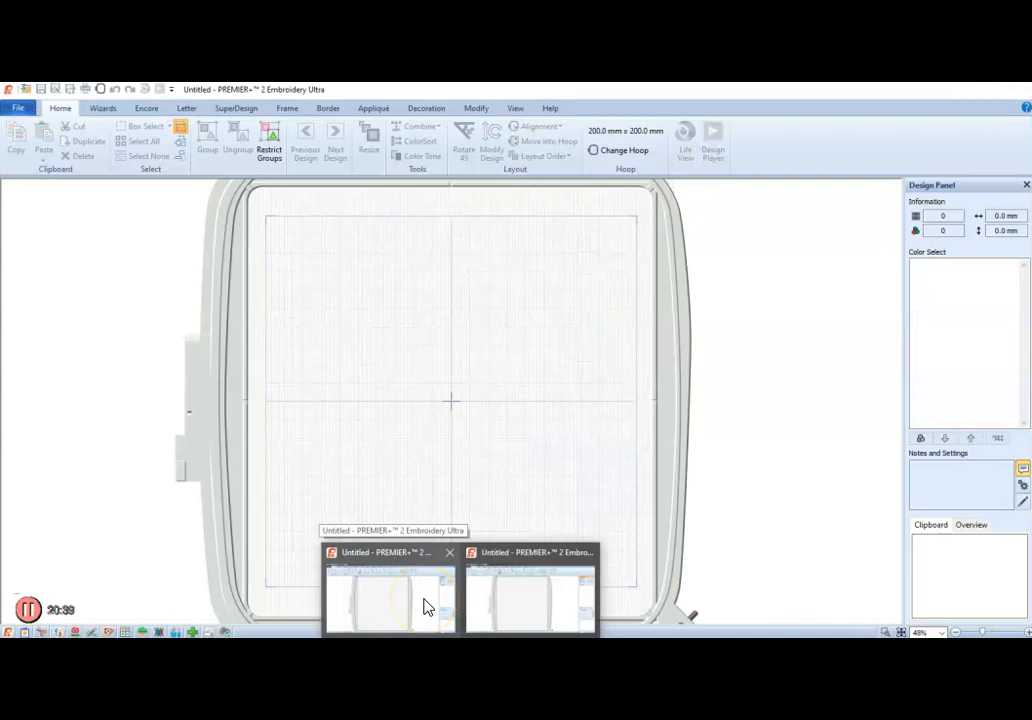
{"action": "left_click", "coordinate": [424, 606]}
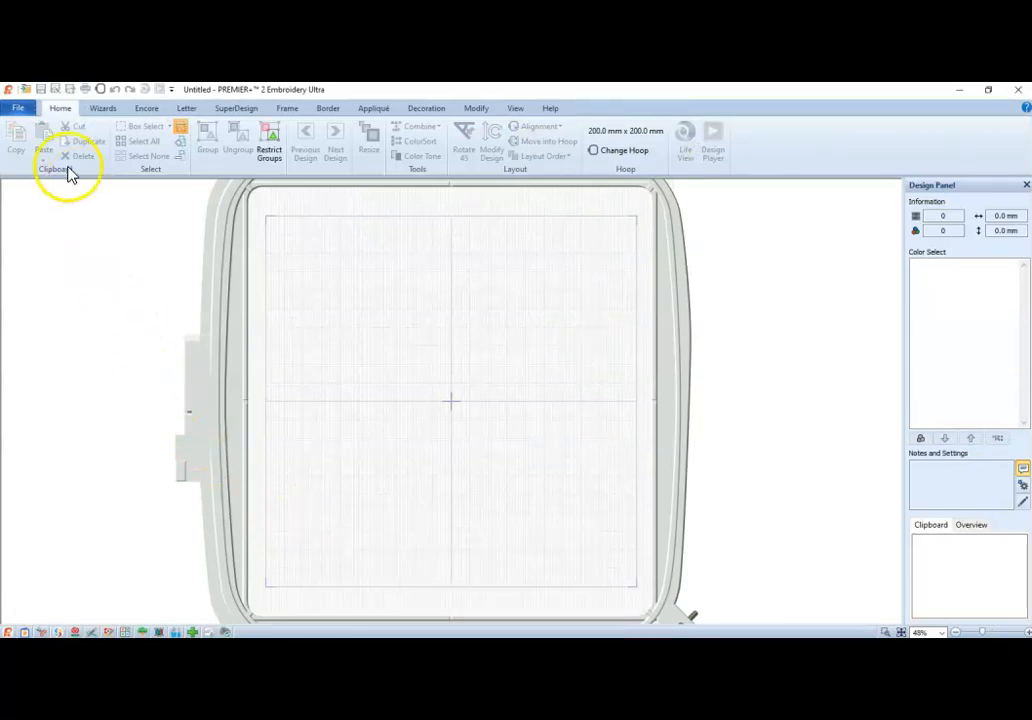
{"action": "left_click", "coordinate": [19, 111]}
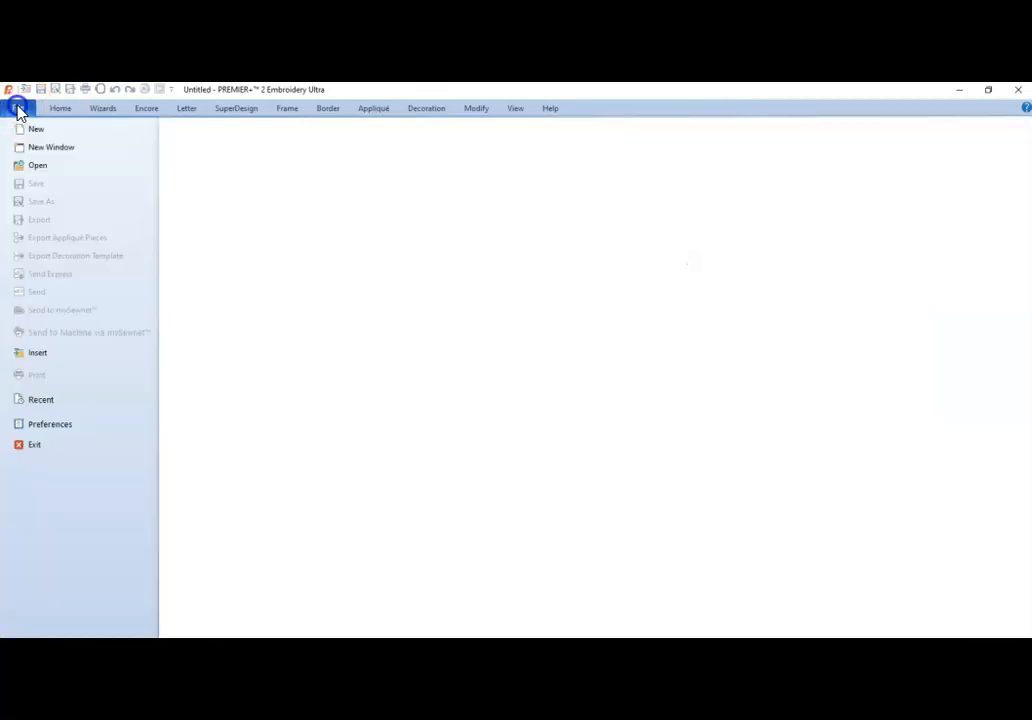
{"action": "left_click", "coordinate": [35, 354]}
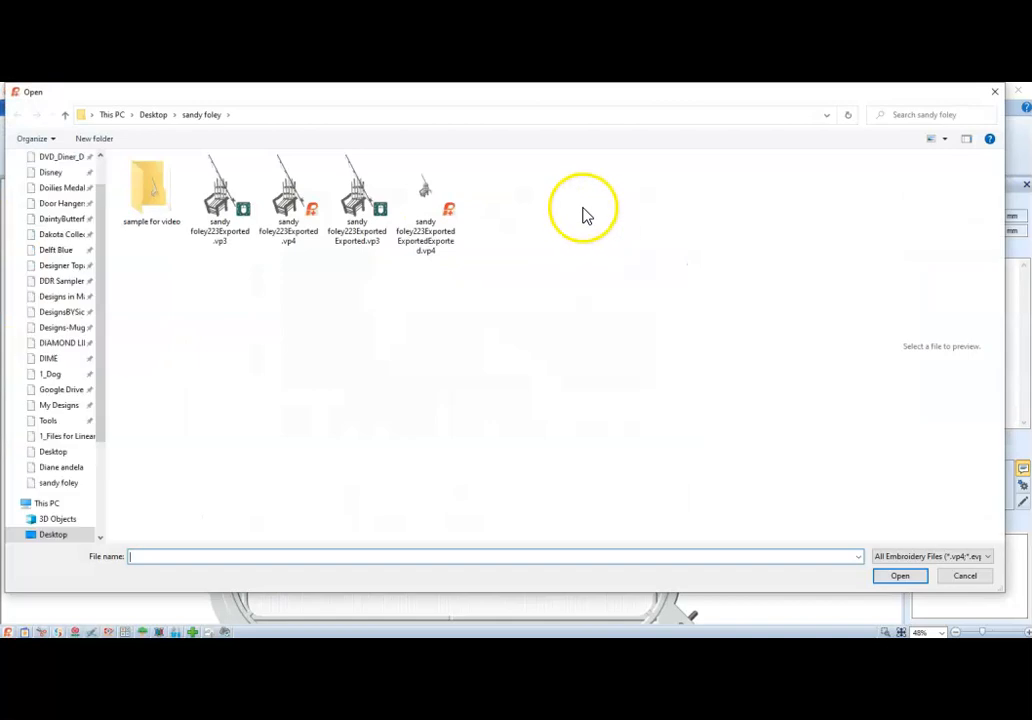
{"action": "double_click", "coordinate": [140, 205]}
{"action": "double_click", "coordinate": [161, 240]}
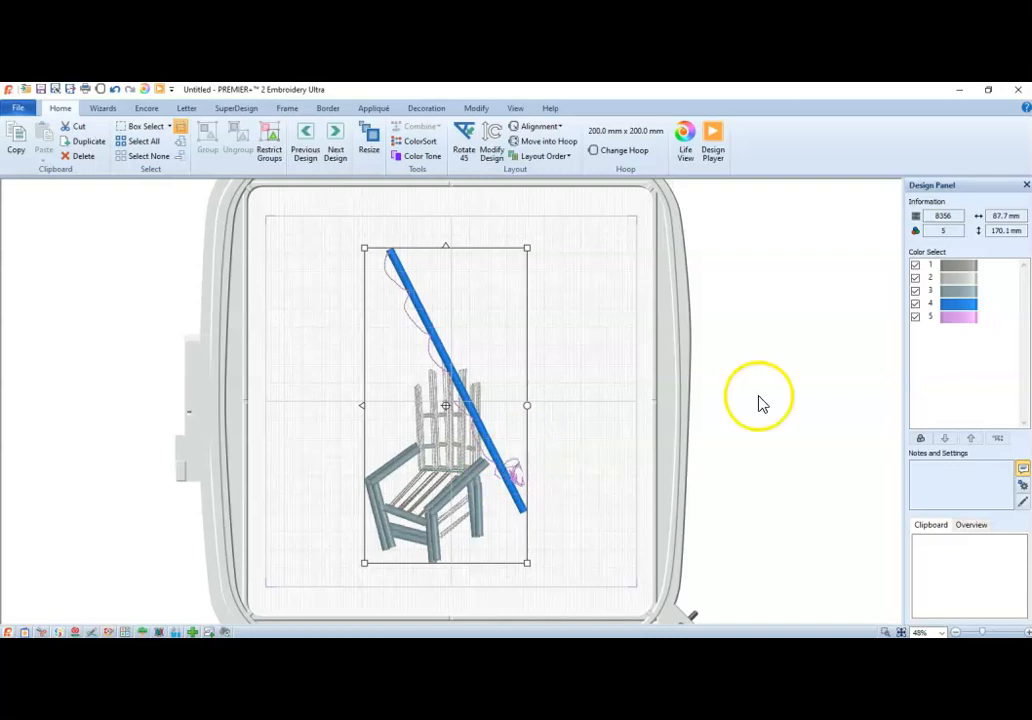
- Open the inserted design for stitch modification and hide colors 1 to 4, leaving only the light purple color 5 visible
{"action": "left_click", "coordinate": [917, 320]}
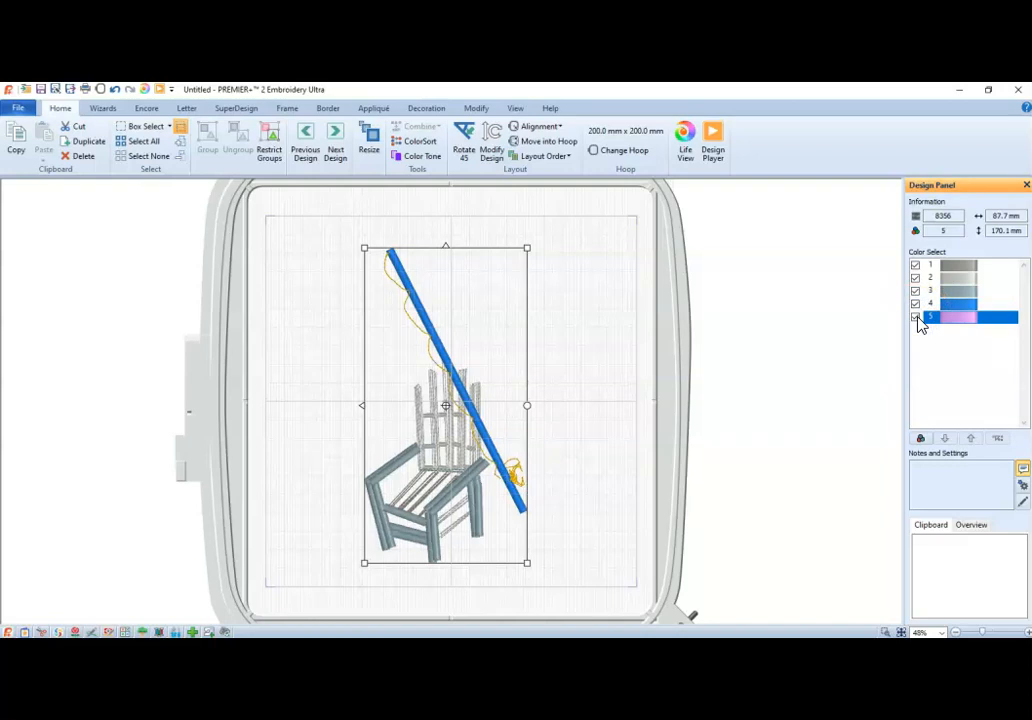
{"action": "left_click", "coordinate": [916, 318]}
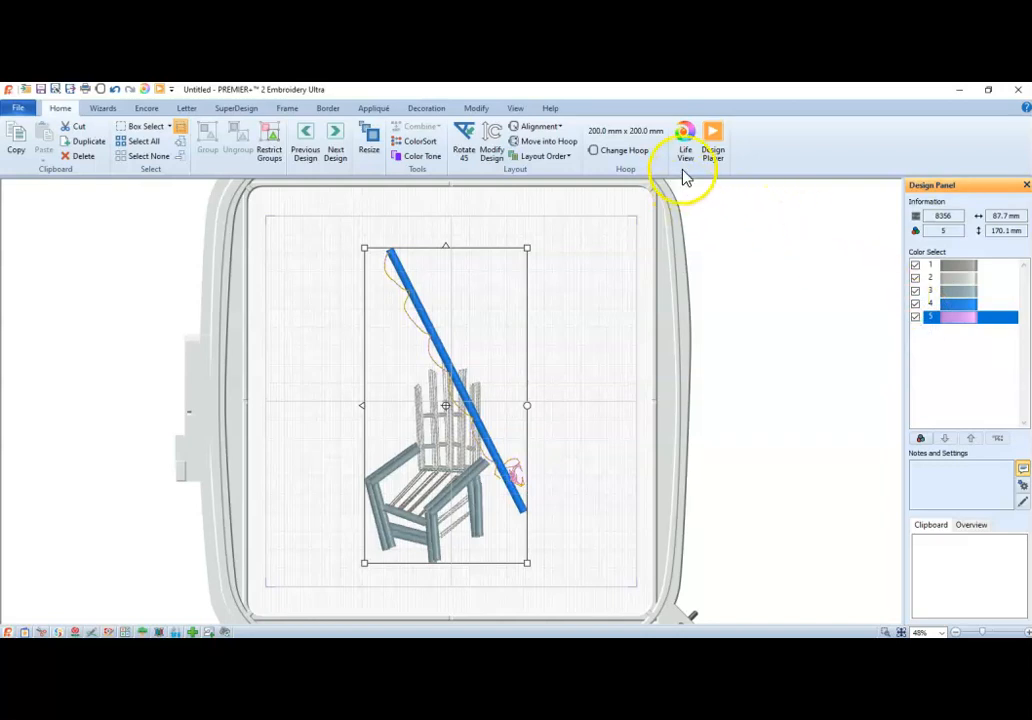
{"action": "left_click", "coordinate": [472, 110]}
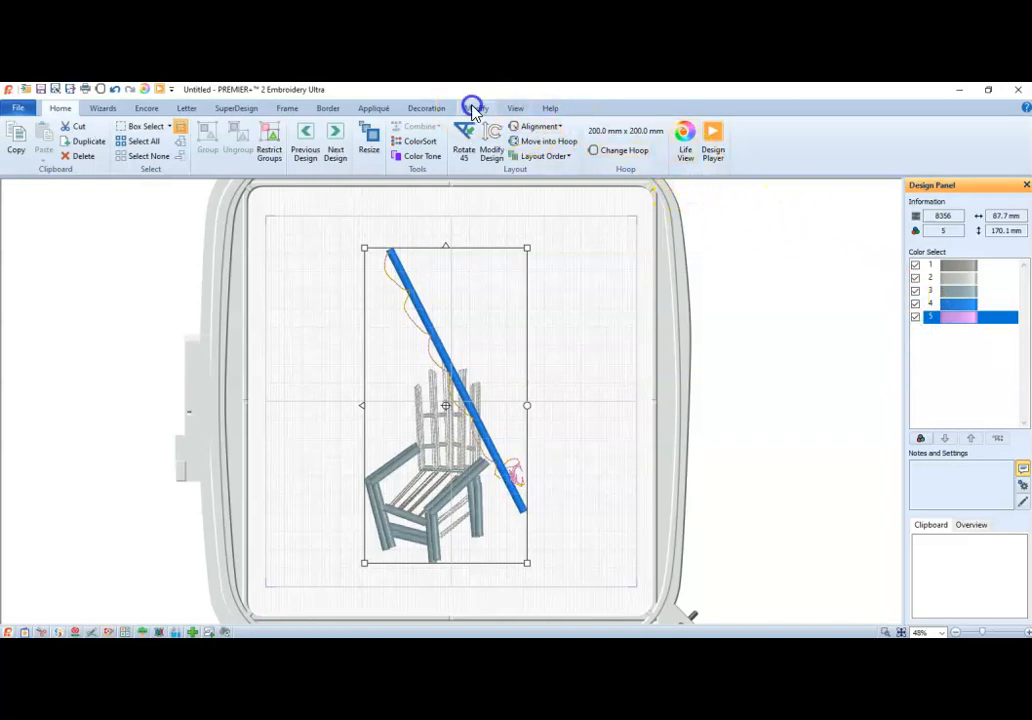
{"action": "left_click", "coordinate": [916, 318]}
{"action": "left_click", "coordinate": [915, 303]}
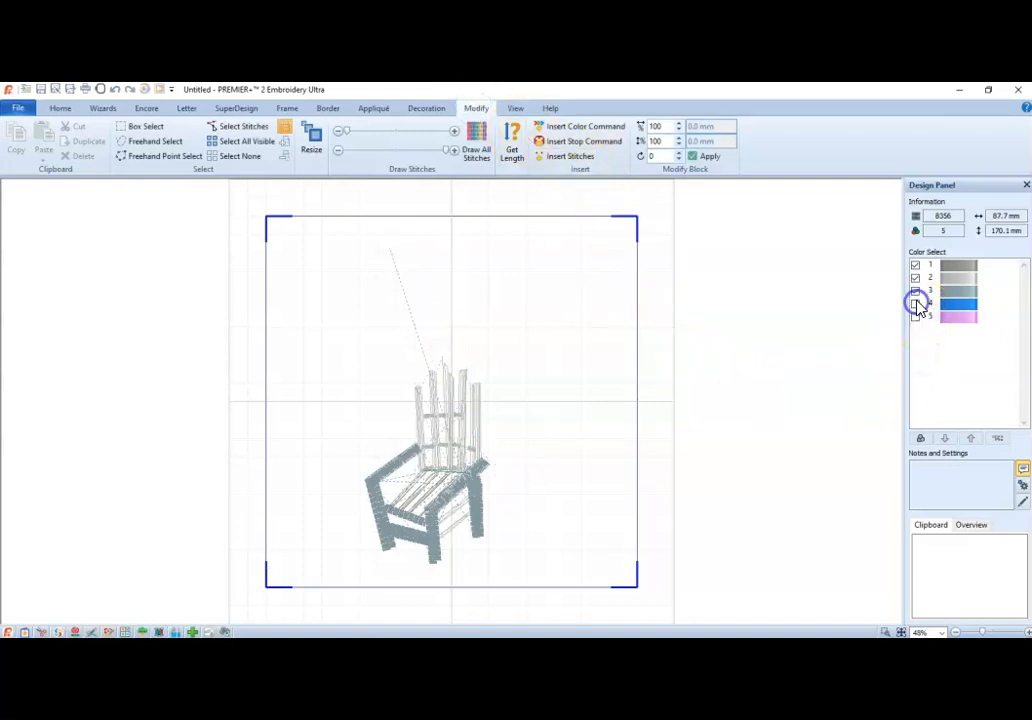
{"action": "left_click", "coordinate": [915, 291]}
{"action": "left_click", "coordinate": [915, 278]}
{"action": "left_click", "coordinate": [915, 265]}
{"action": "left_click", "coordinate": [915, 316]}
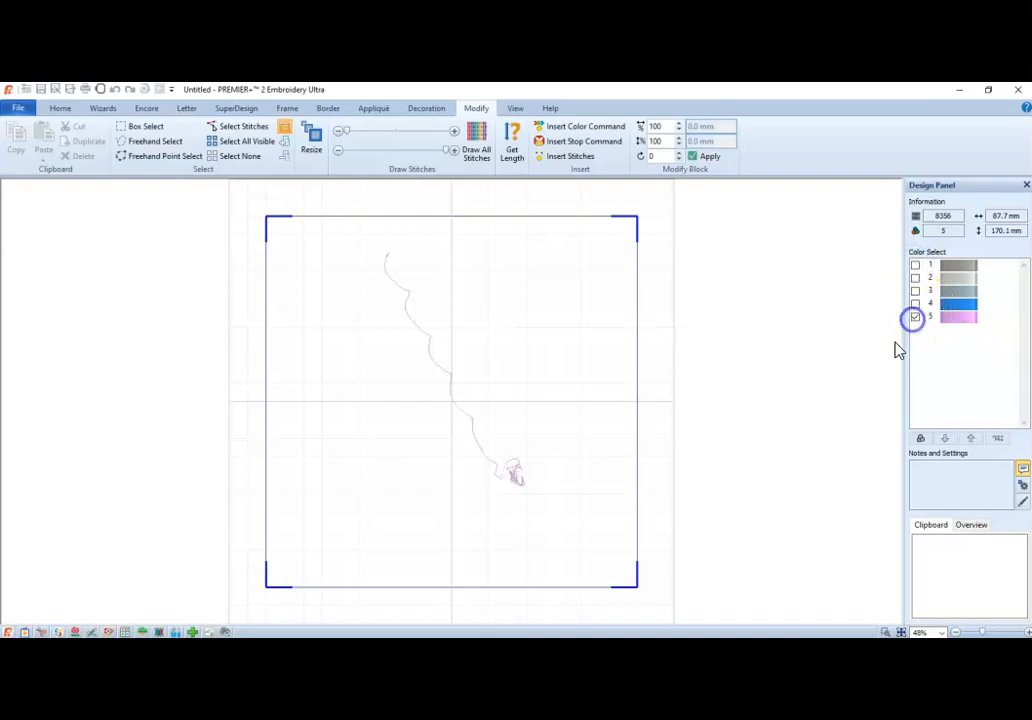
- Box-select all the light purple stitches of the fishing line and reel and delete them
{"action": "left_click", "coordinate": [130, 130]}
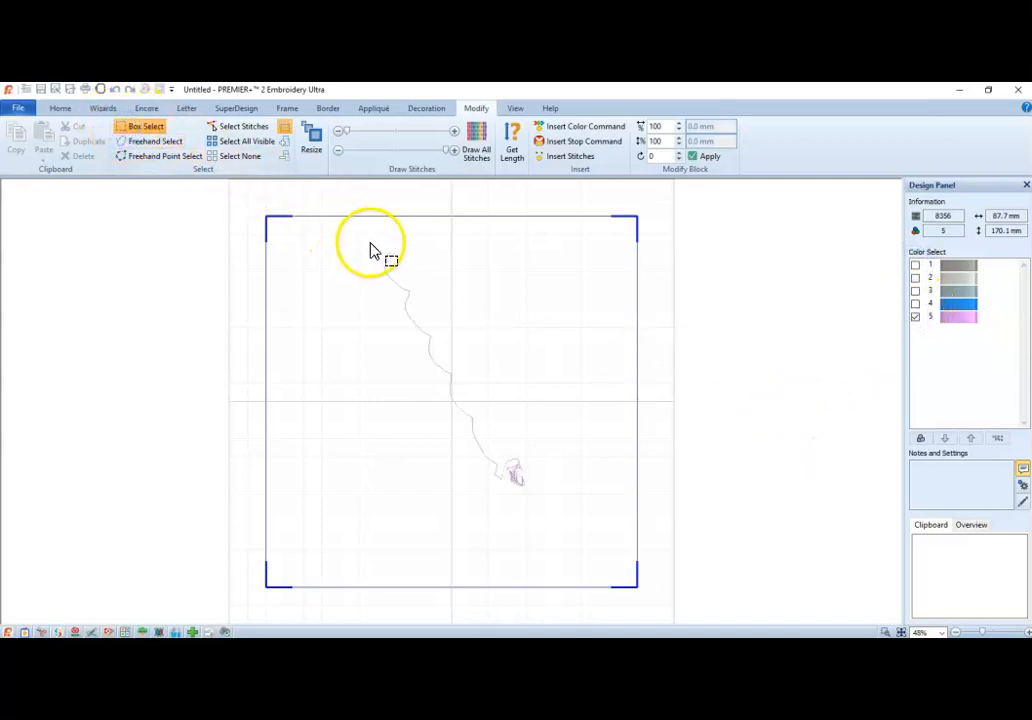
{"action": "left_click_drag", "start_coordinate": [369, 243], "coordinate": [538, 513]}
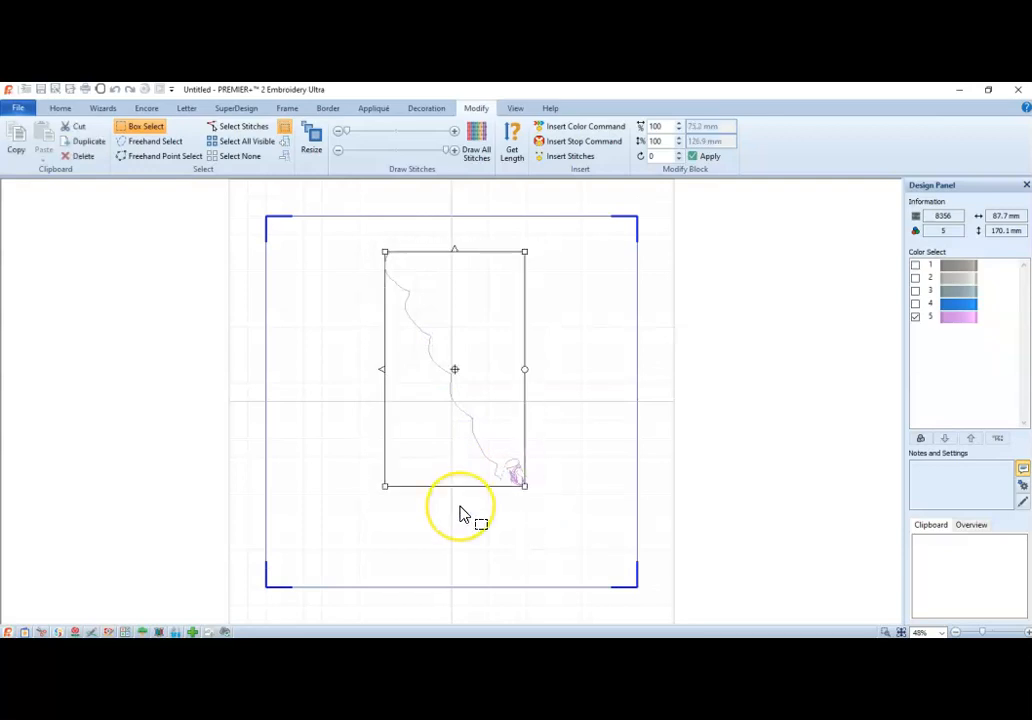
{"action": "key", "text": "Delete"}
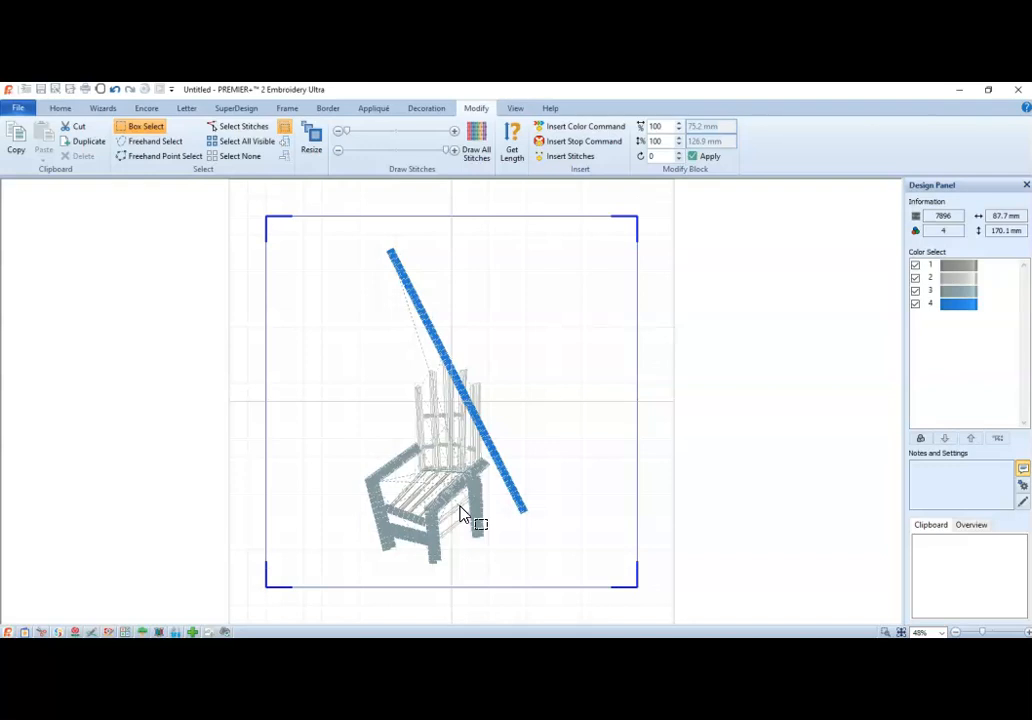
- Return to the whole design, deselect it, and export it in the Husqvarna Viking / Pfaff (.vp4) file format
{"action": "left_click", "coordinate": [16, 108]}
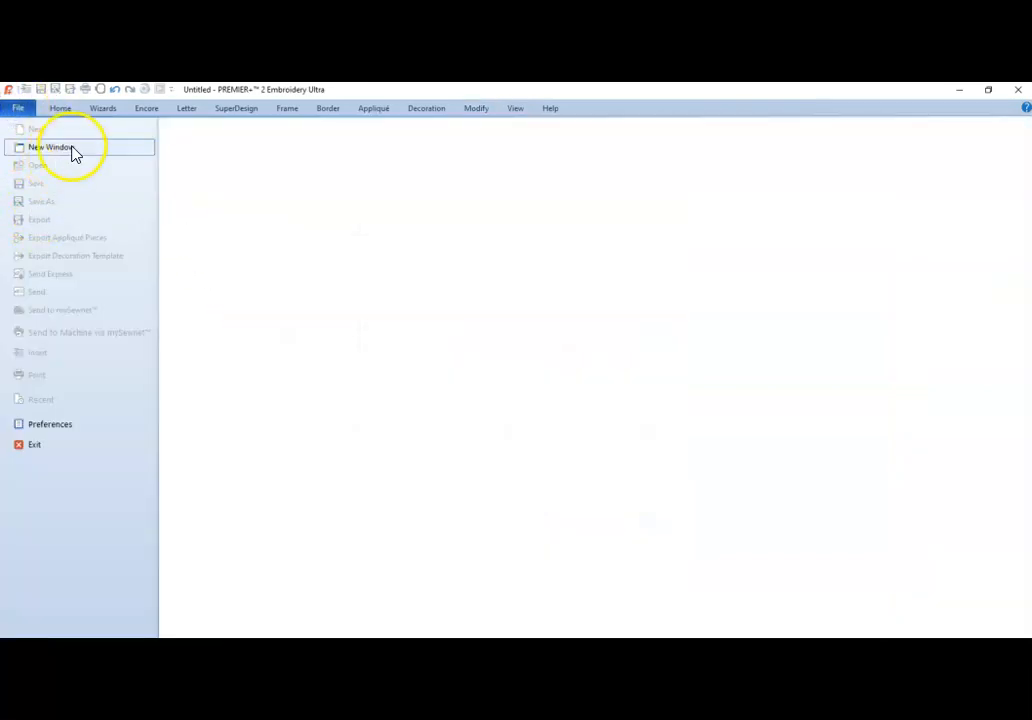
{"action": "left_click", "coordinate": [63, 110]}
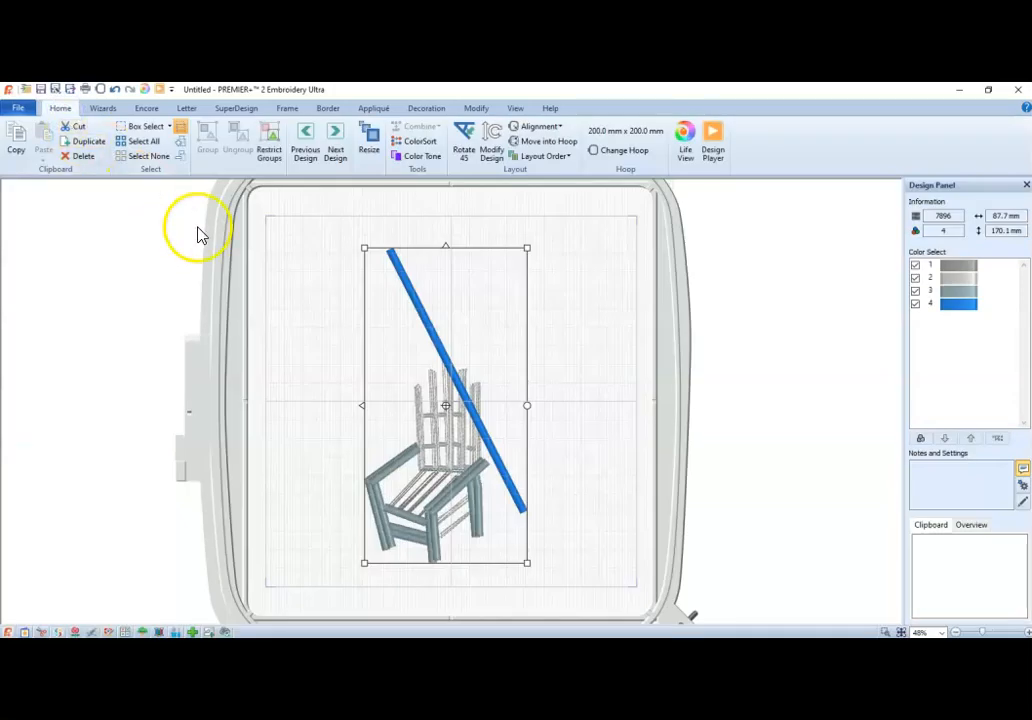
{"action": "left_click", "coordinate": [318, 250]}
{"action": "left_click", "coordinate": [18, 108]}
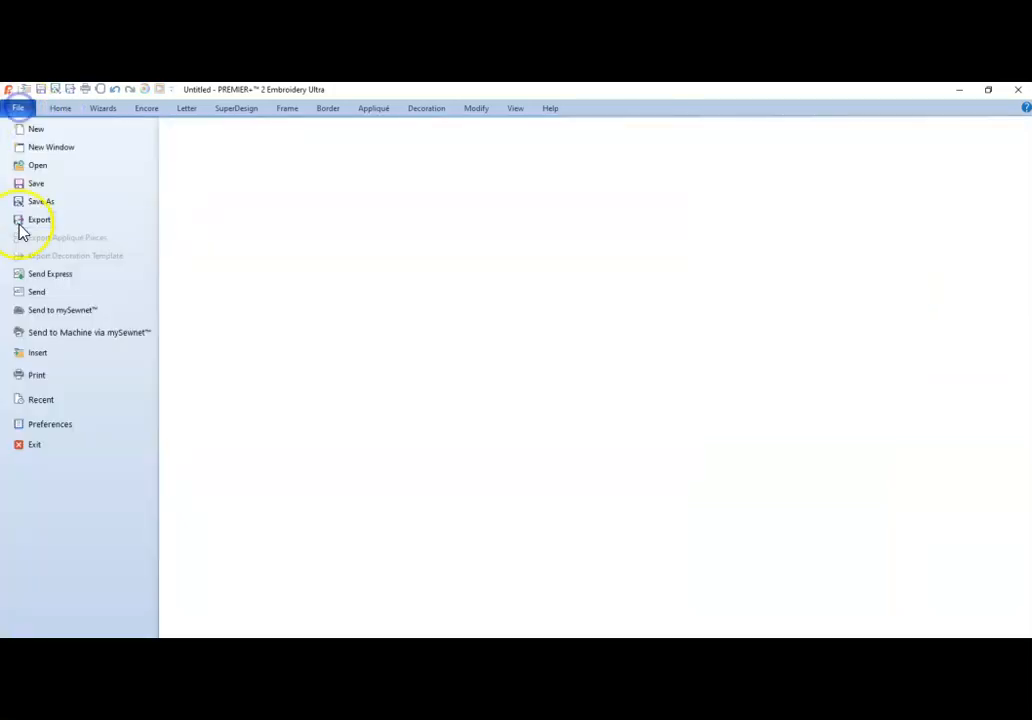
{"action": "left_click", "coordinate": [31, 220]}
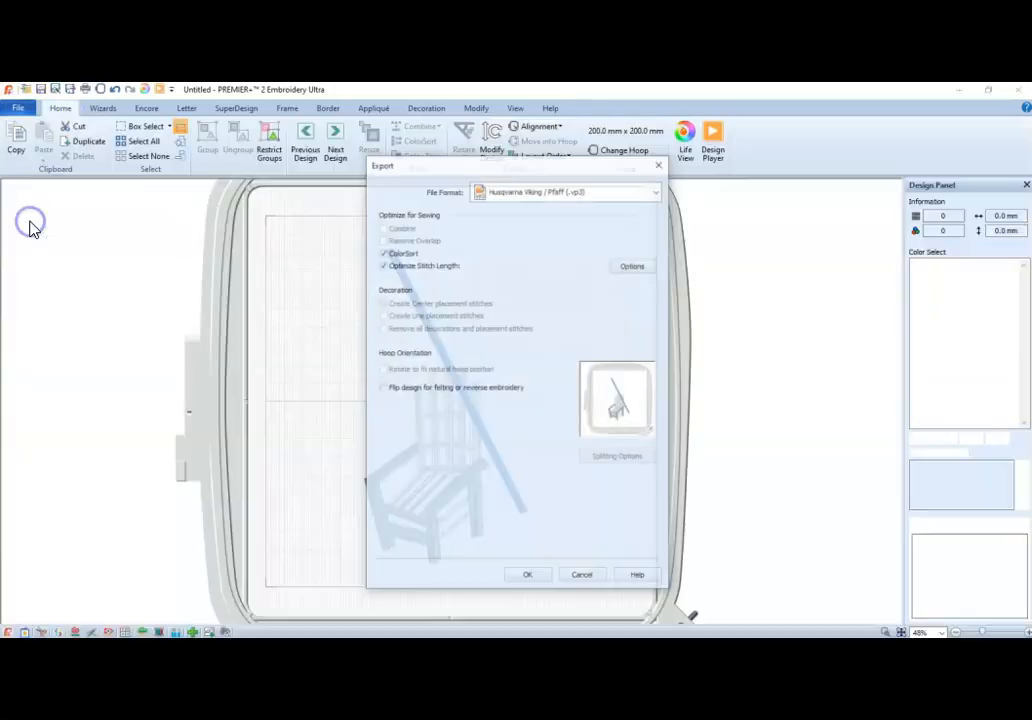
{"action": "left_click", "coordinate": [542, 189]}
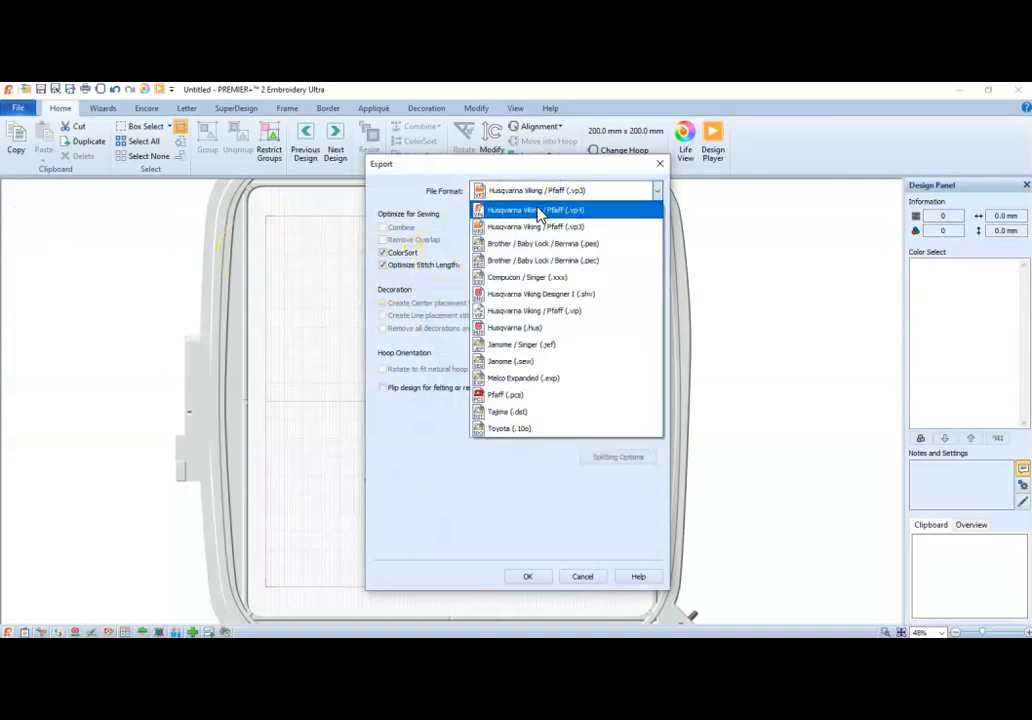
{"action": "left_click", "coordinate": [540, 210]}
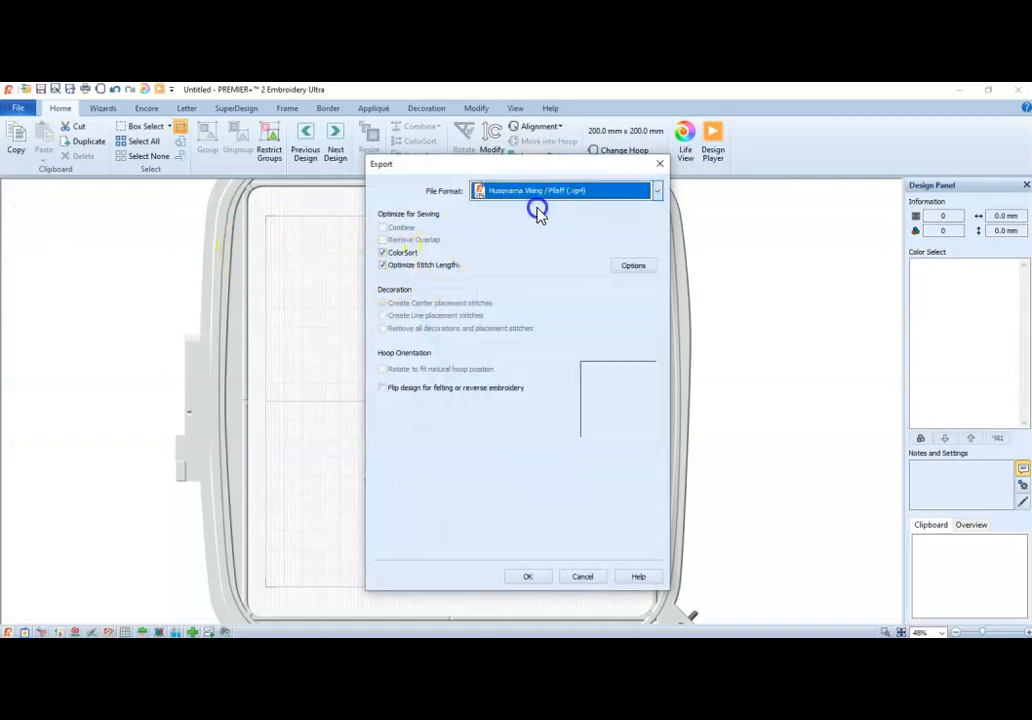
{"action": "left_click", "coordinate": [527, 586]}
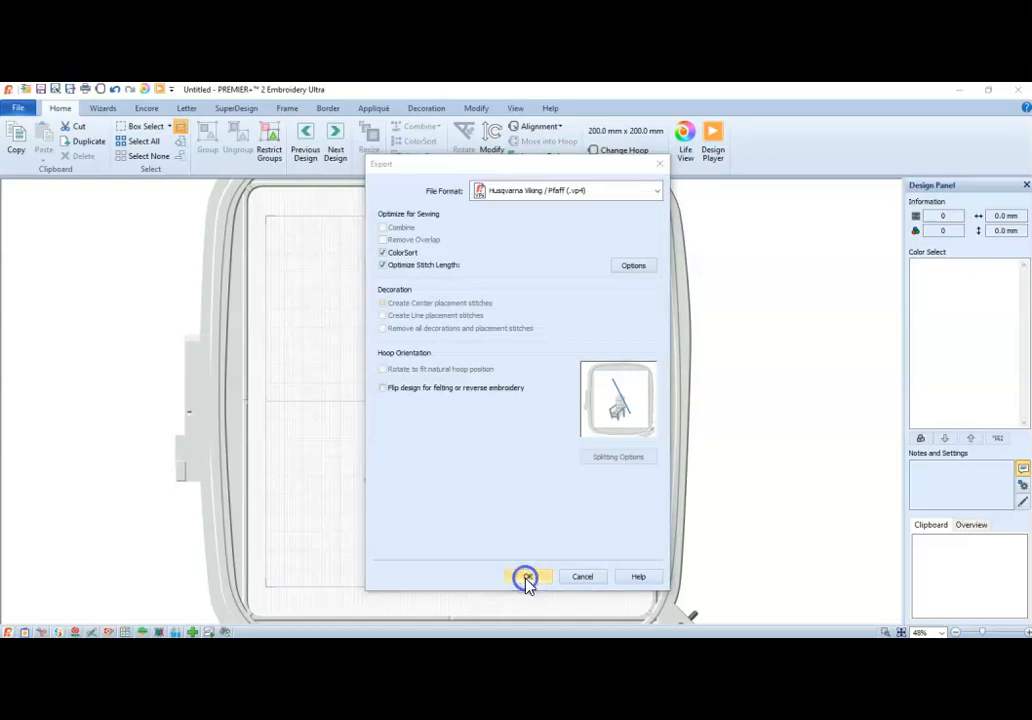
- Export the design over the existing sf1.vp4 in the "sample for video" folder, confirming the replacement
{"action": "double_click", "coordinate": [191, 253]}
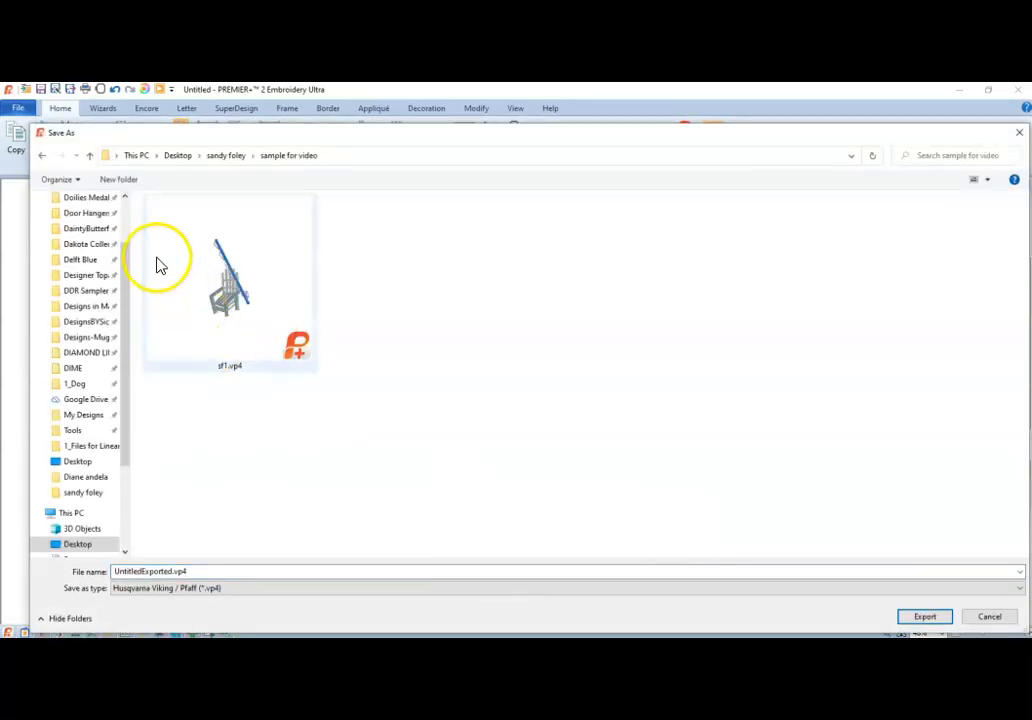
{"action": "left_click", "coordinate": [229, 300]}
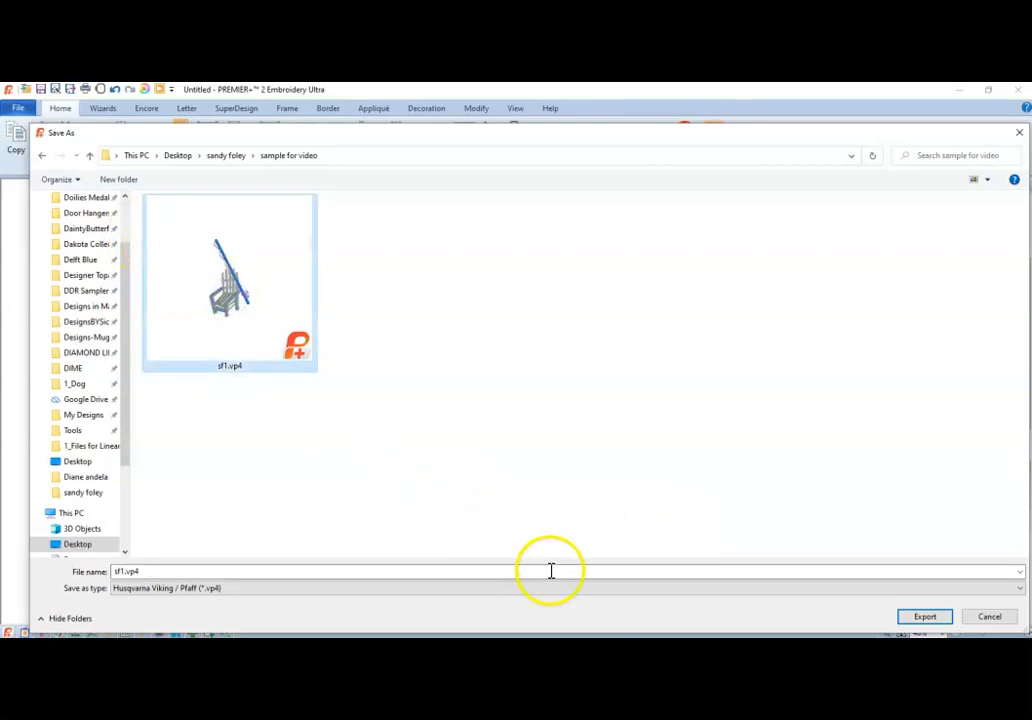
{"action": "left_click", "coordinate": [917, 622]}
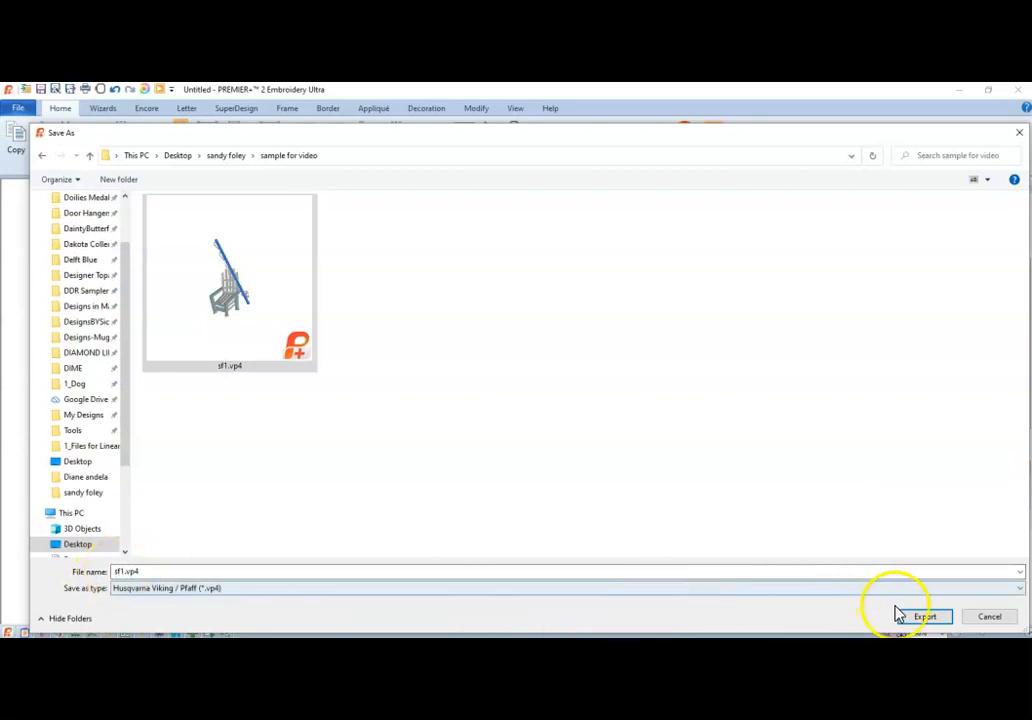
{"action": "left_click", "coordinate": [922, 620]}
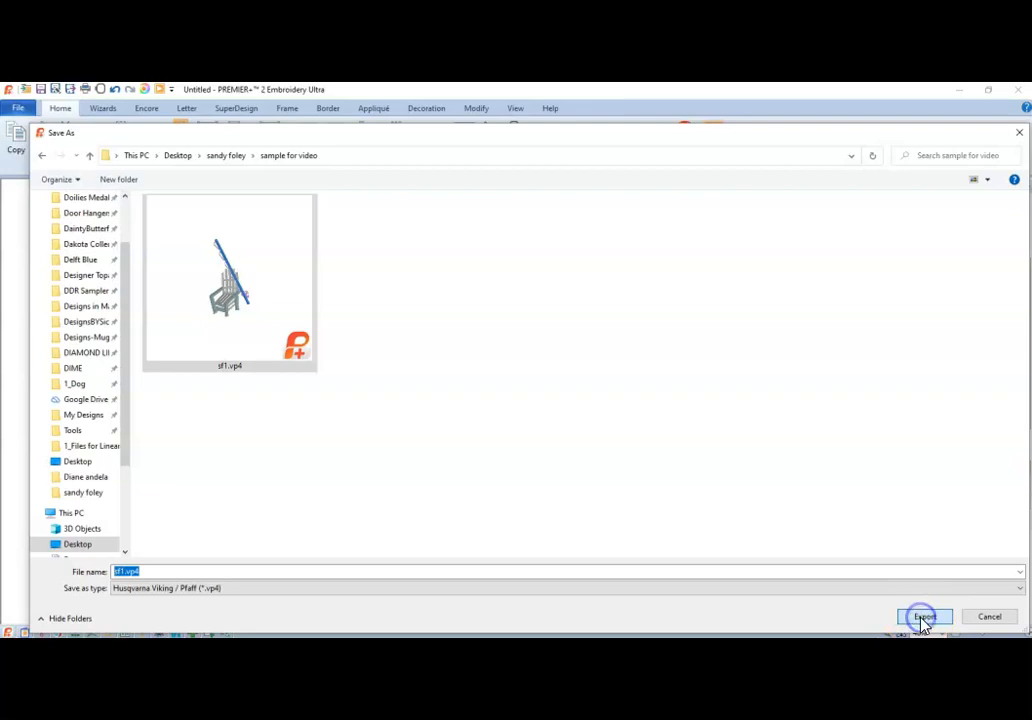
{"action": "left_click", "coordinate": [548, 367]}
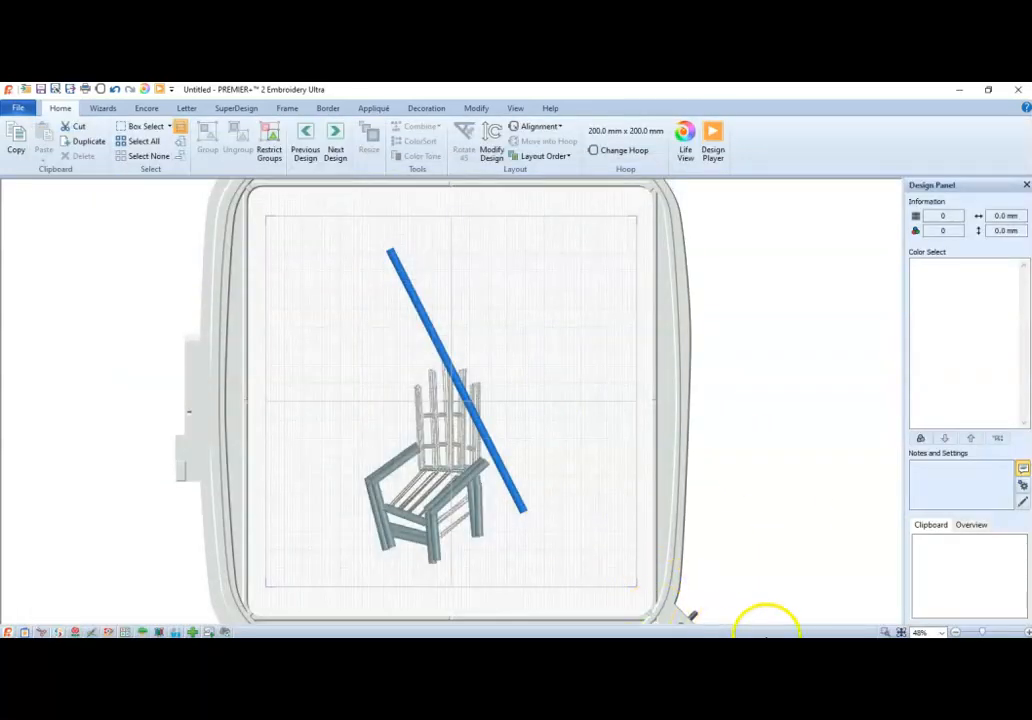
- Switch to PREMIER+ 2 Sketch and start a new design using the Load Sketch Embroidery option
{"action": "left_click", "coordinate": [748, 648]}
{"action": "left_click", "coordinate": [783, 605]}
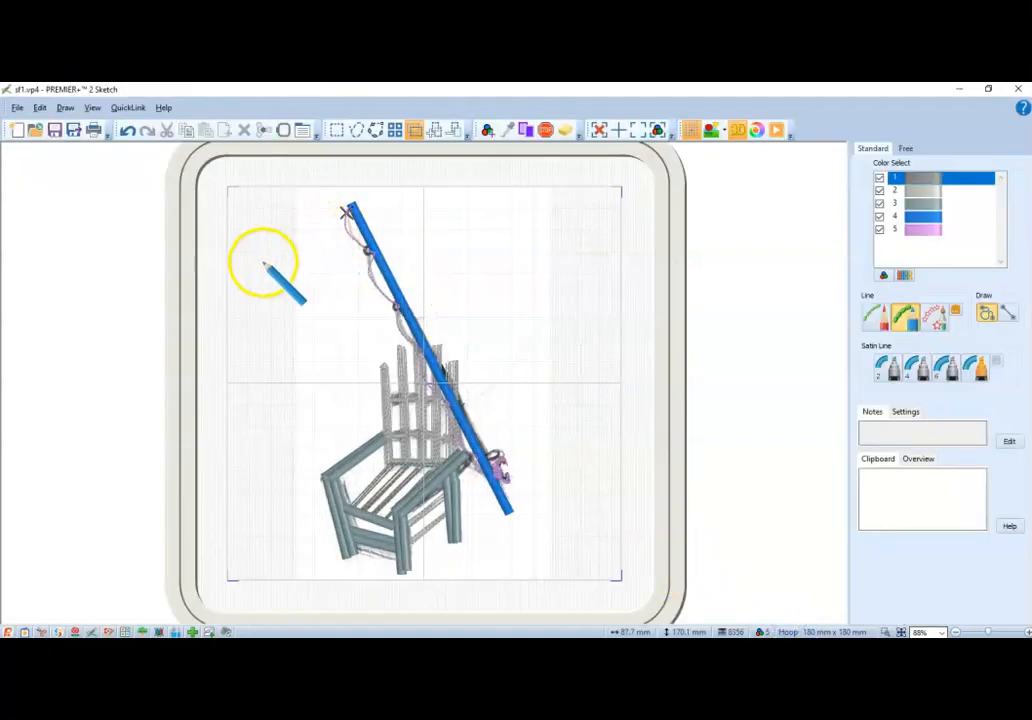
{"action": "left_click", "coordinate": [16, 110]}
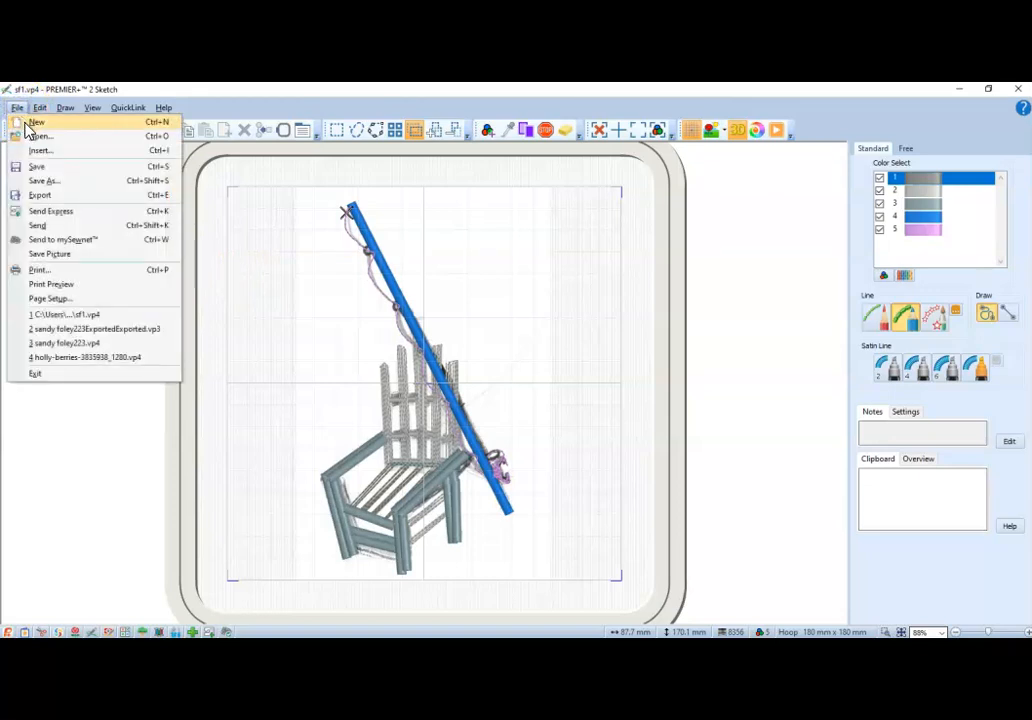
{"action": "left_click", "coordinate": [27, 123]}
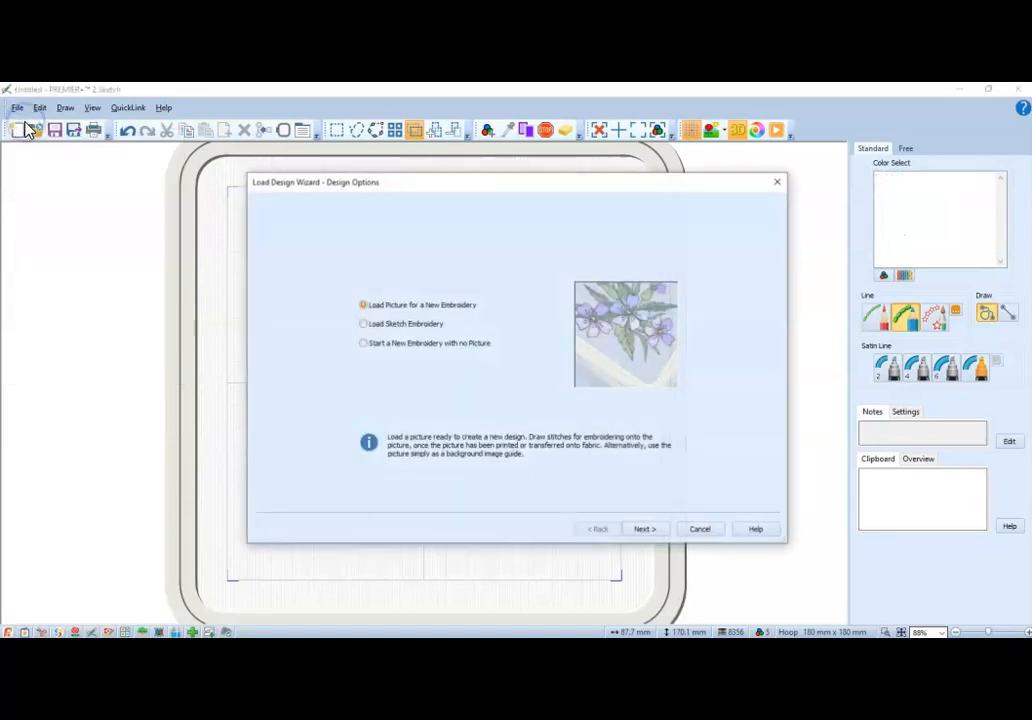
{"action": "left_click", "coordinate": [364, 324]}
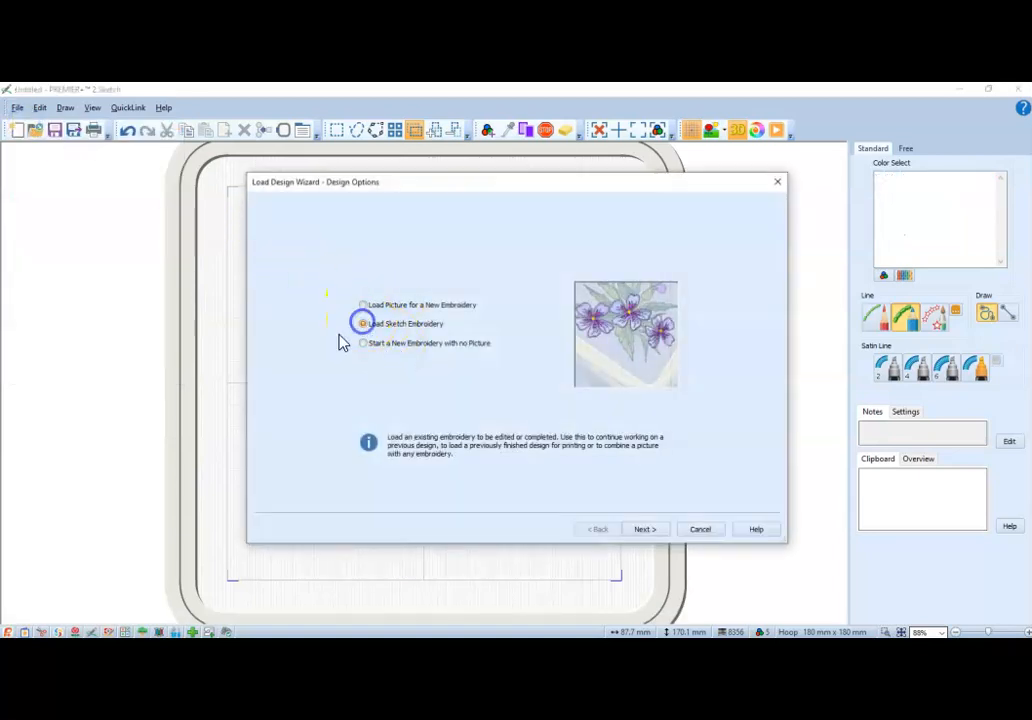
{"action": "left_click", "coordinate": [657, 535]}
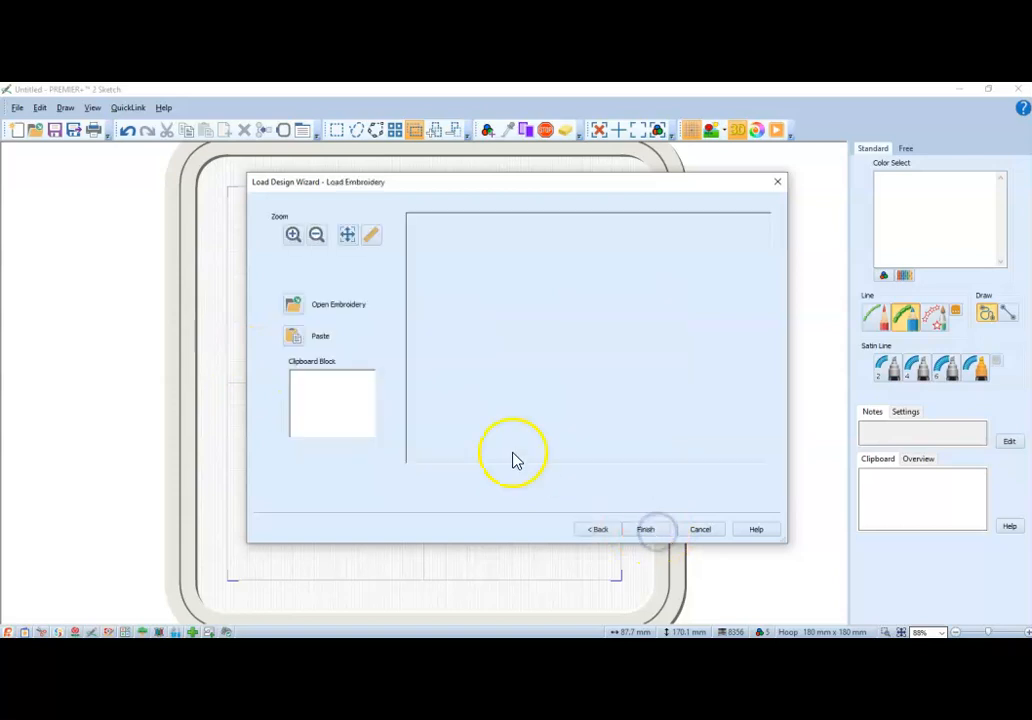
- Choose sf1.vp4 from the "sample for video" folder as the embroidery and finish the Load Design Wizard
{"action": "left_click", "coordinate": [299, 312]}
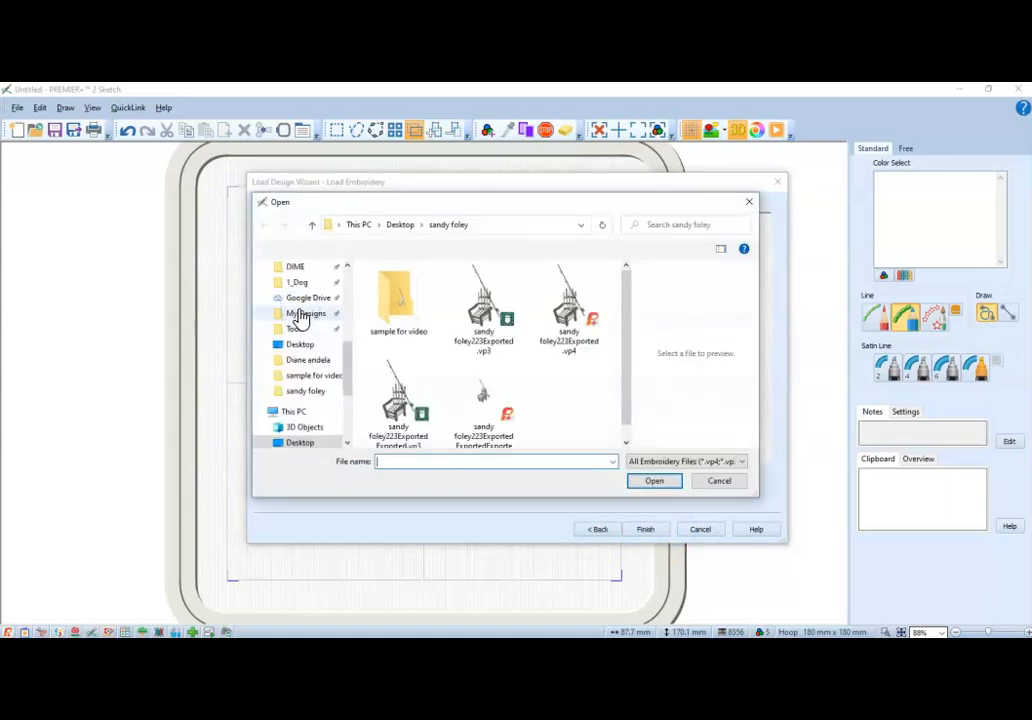
{"action": "left_click", "coordinate": [390, 313]}
{"action": "double_click", "coordinate": [390, 313]}
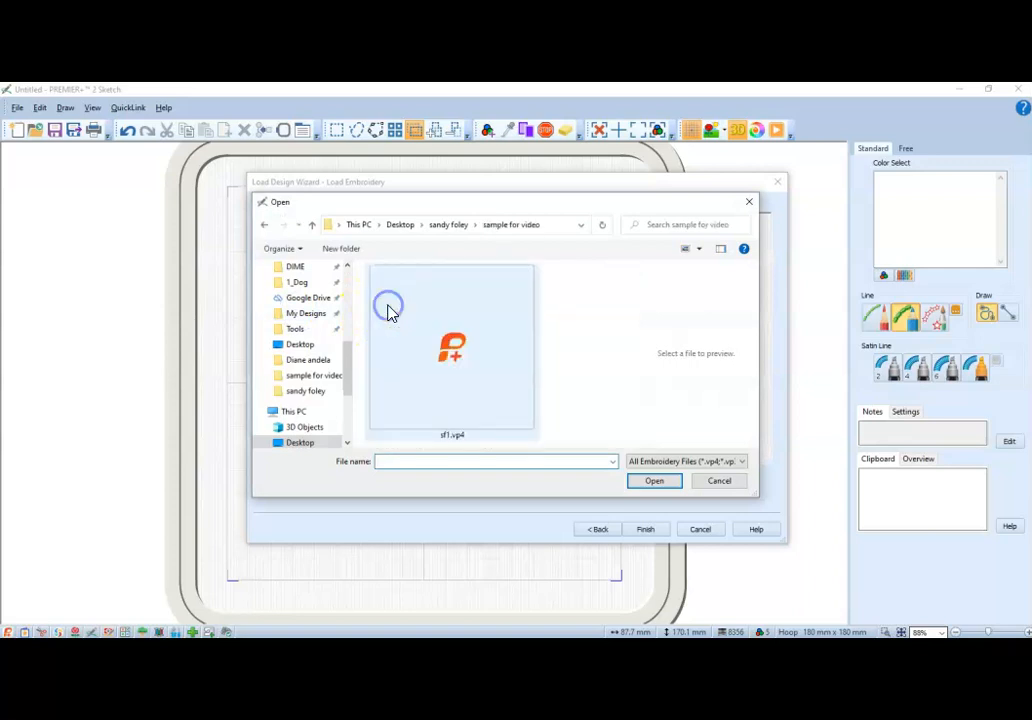
{"action": "double_click", "coordinate": [438, 348]}
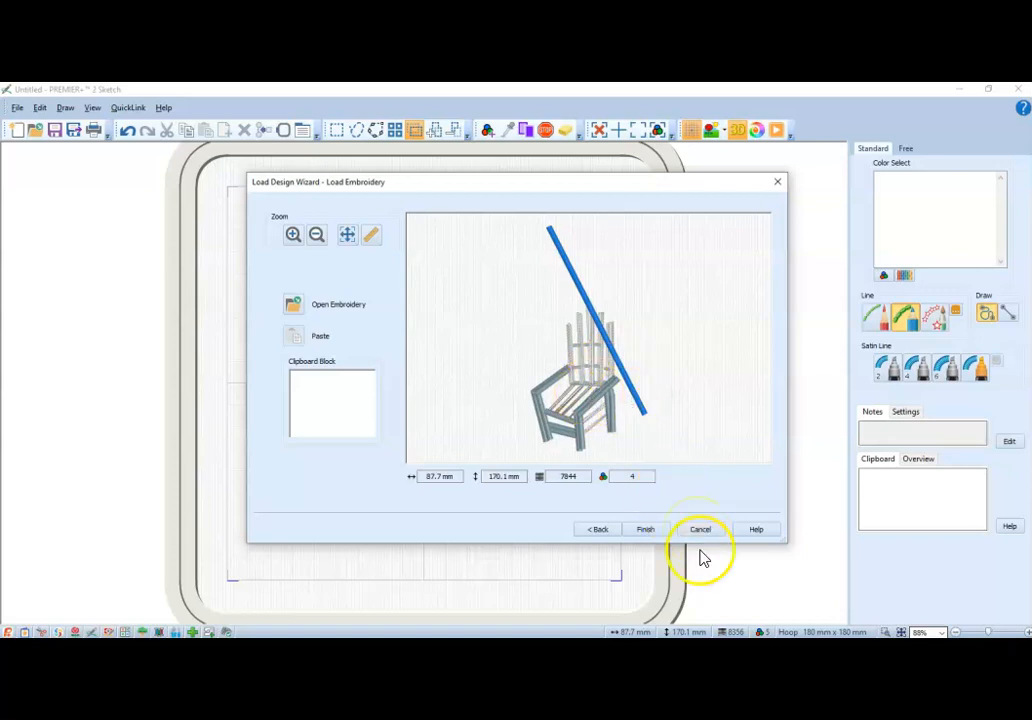
{"action": "left_click", "coordinate": [748, 647]}
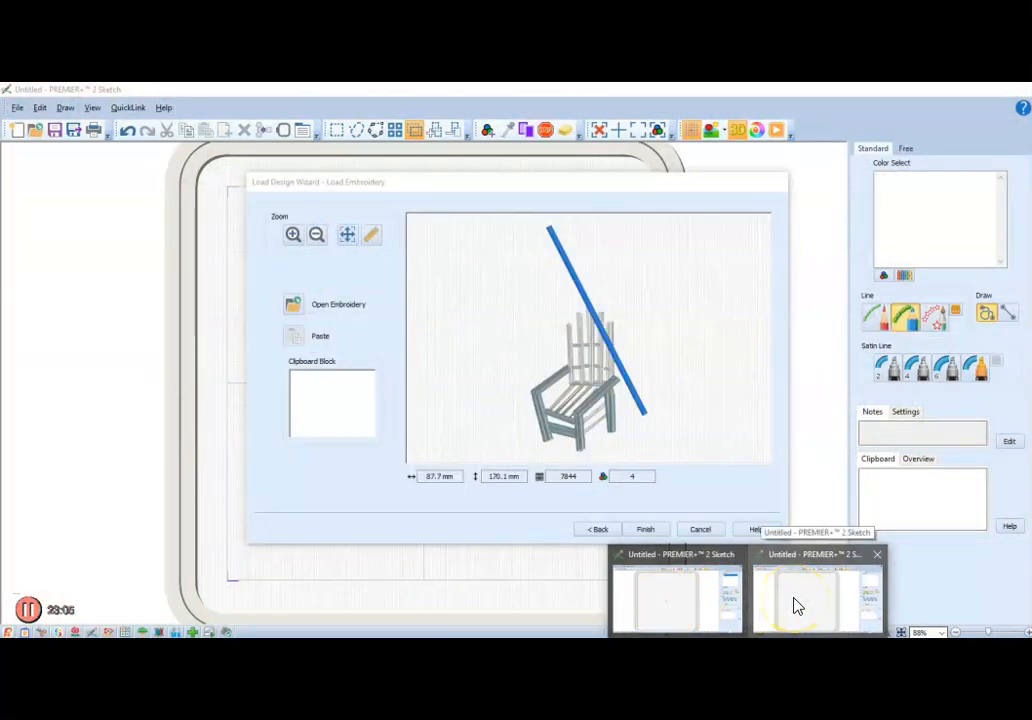
{"action": "left_click", "coordinate": [797, 606]}
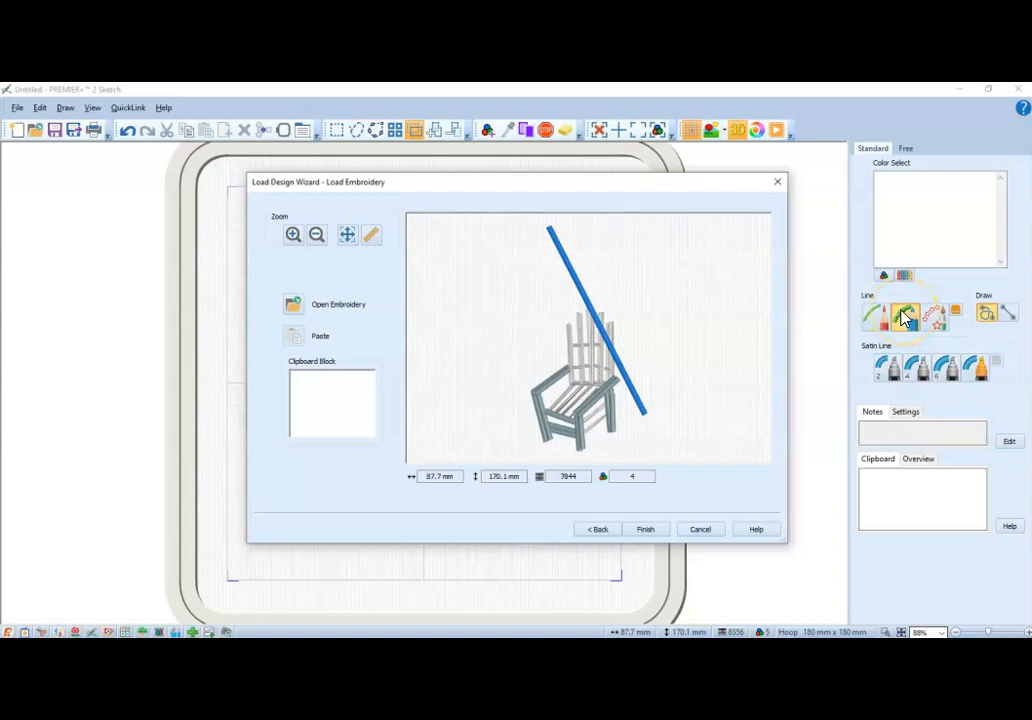
{"action": "left_click", "coordinate": [548, 233]}
{"action": "left_click", "coordinate": [644, 527]}
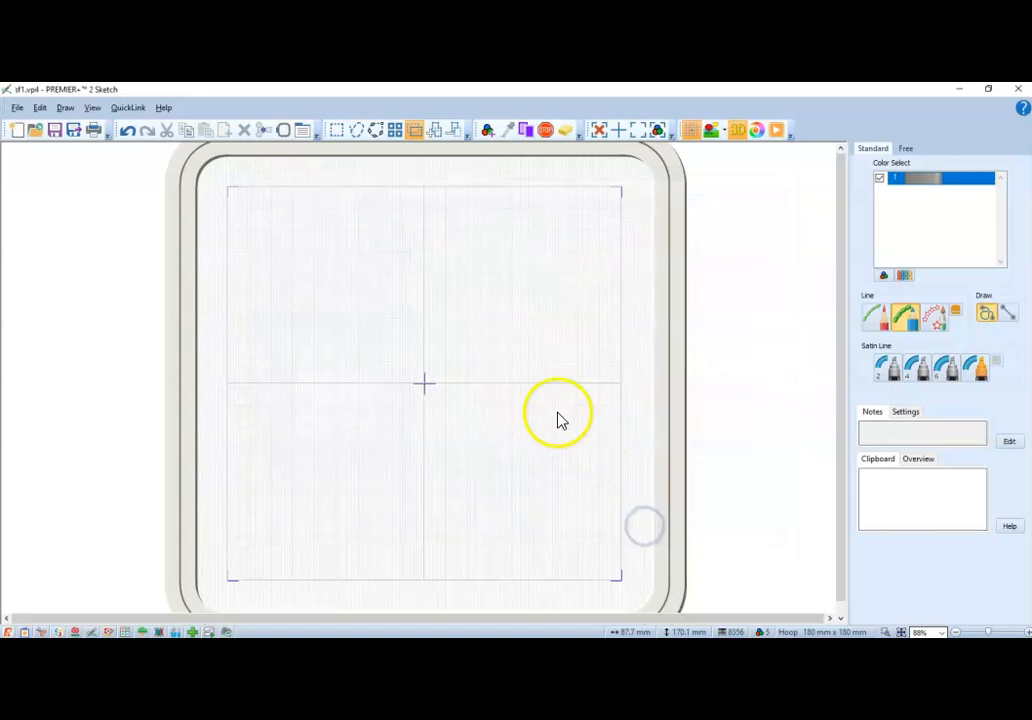
- Add the Robison-Anton Rayon 40 thread color 2415 Floral Pink to the design
{"action": "left_click", "coordinate": [489, 131]}
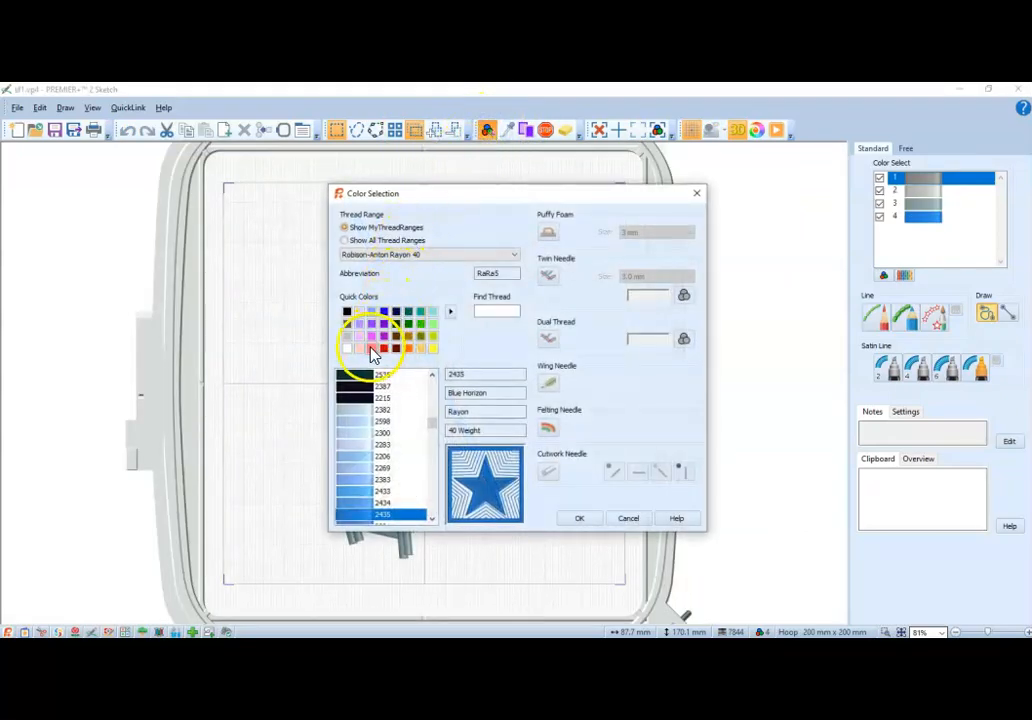
{"action": "left_click", "coordinate": [372, 340]}
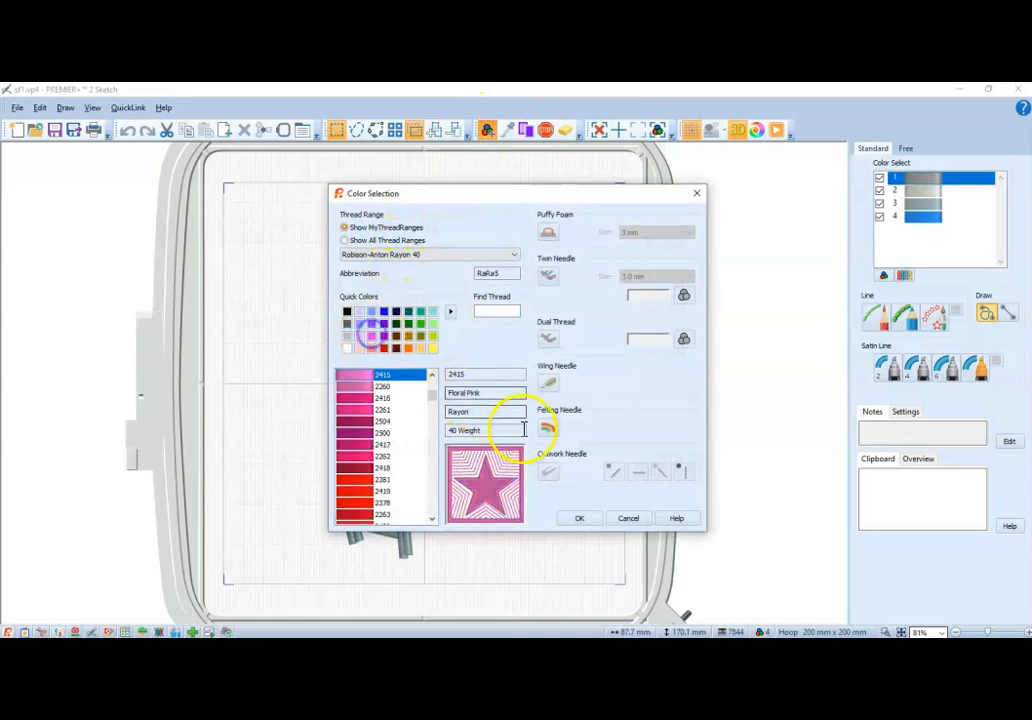
{"action": "left_click", "coordinate": [582, 518]}
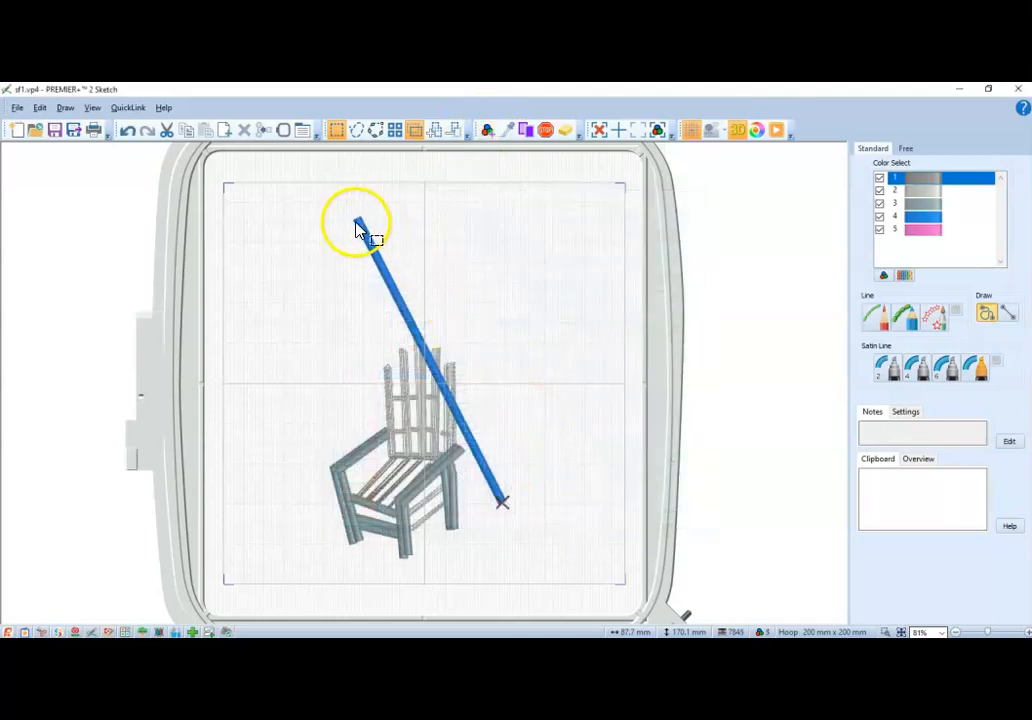
- Draw a freehand pink fishing line from the rod's tip, looping along the rod down to the chair's armrest
{"action": "left_click_drag", "start_coordinate": [355, 221], "coordinate": [351, 233]}
{"action": "left_click_drag", "start_coordinate": [350, 241], "coordinate": [350, 249]}
{"action": "left_click", "coordinate": [910, 328]}
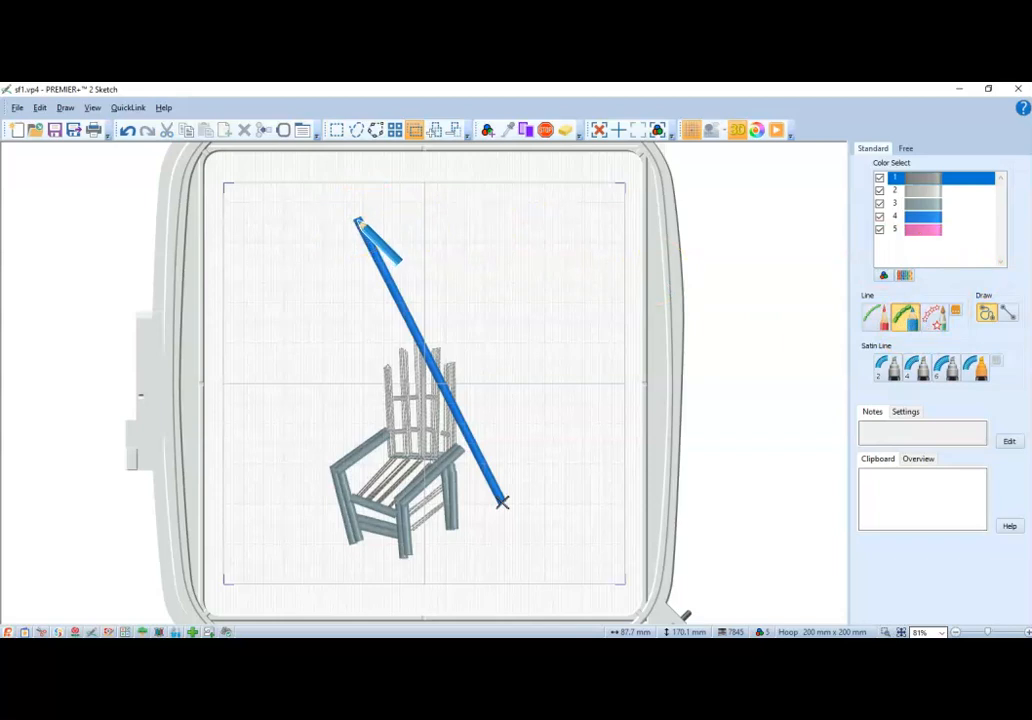
{"action": "mouse_move", "coordinate": [358, 220]}
{"action": "left_mouse_down"}
{"action": "mouse_move", "coordinate": [352, 249]}
{"action": "mouse_move", "coordinate": [377, 266]}
{"action": "mouse_move", "coordinate": [380, 298]}
{"action": "mouse_move", "coordinate": [404, 315]}
{"action": "mouse_move", "coordinate": [403, 343]}
{"action": "mouse_move", "coordinate": [430, 375]}
{"action": "mouse_move", "coordinate": [435, 419]}
{"action": "mouse_move", "coordinate": [468, 444]}
{"action": "left_mouse_up"}
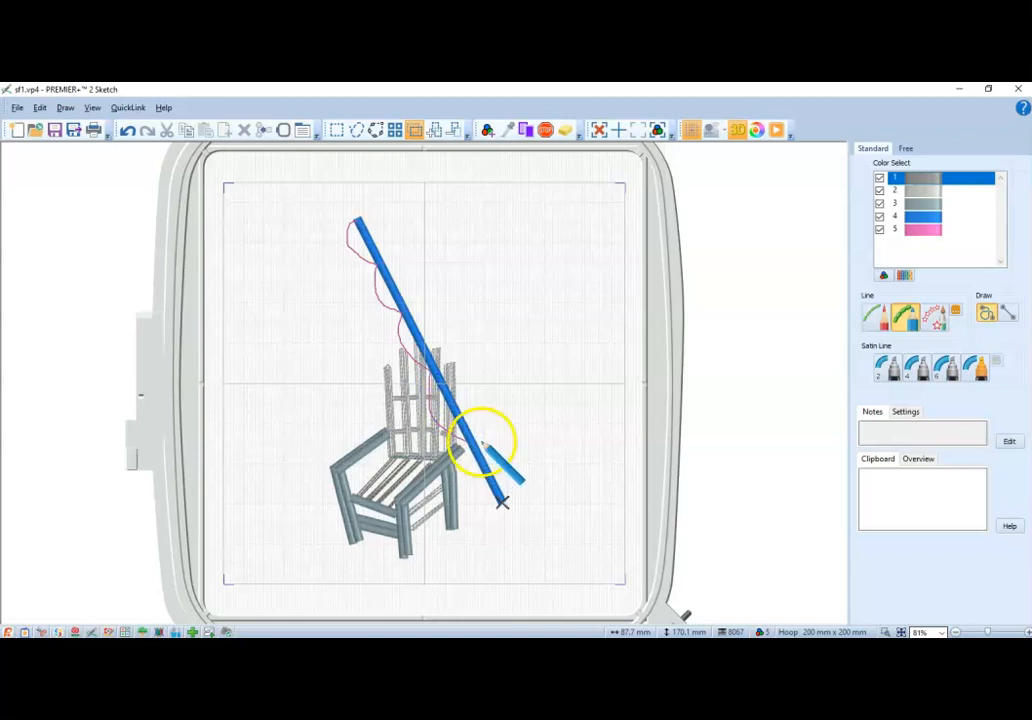
- Add an orange thread color and draw a small freehand reel on the rod where the fishing line ends
{"action": "left_click", "coordinate": [488, 133]}
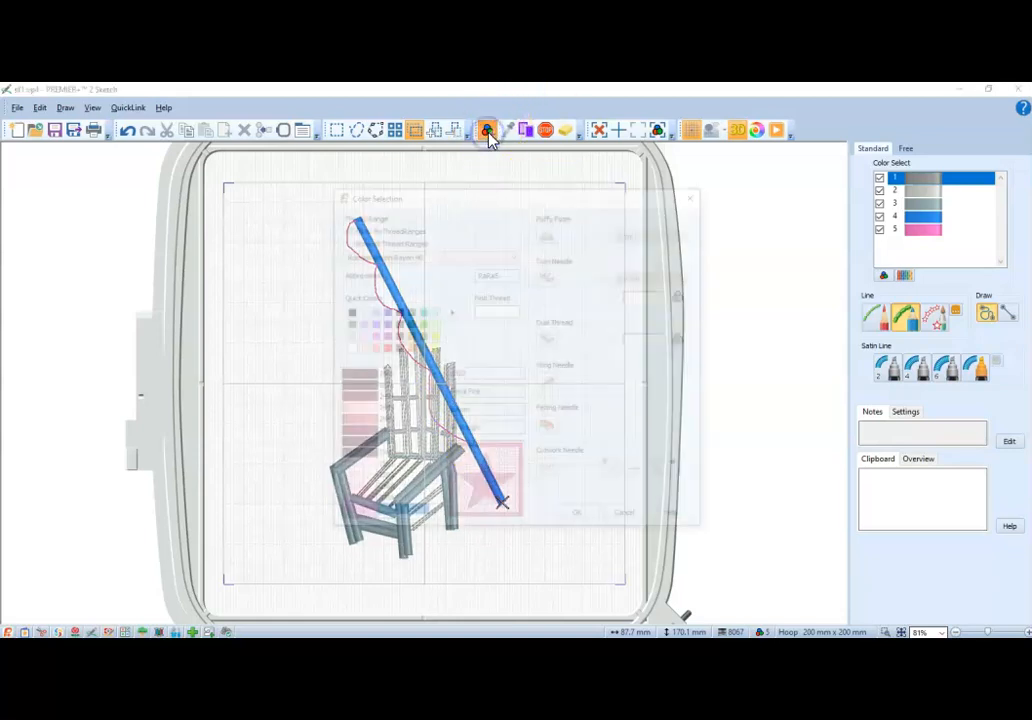
{"action": "left_click", "coordinate": [409, 349]}
{"action": "left_click", "coordinate": [579, 520]}
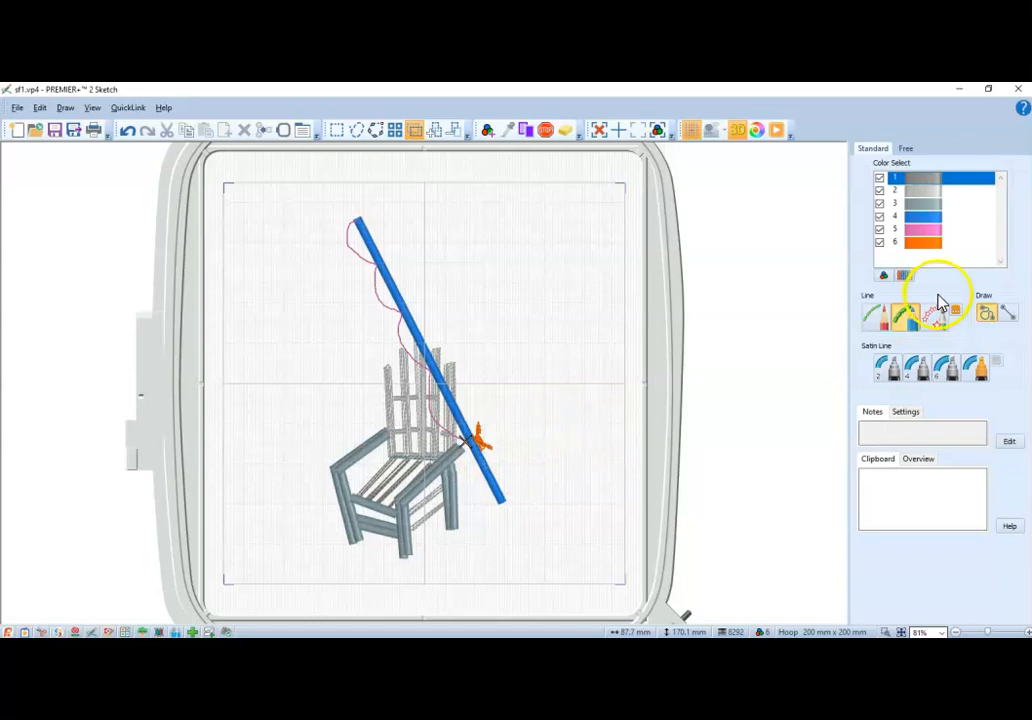
{"action": "left_click", "coordinate": [922, 230]}
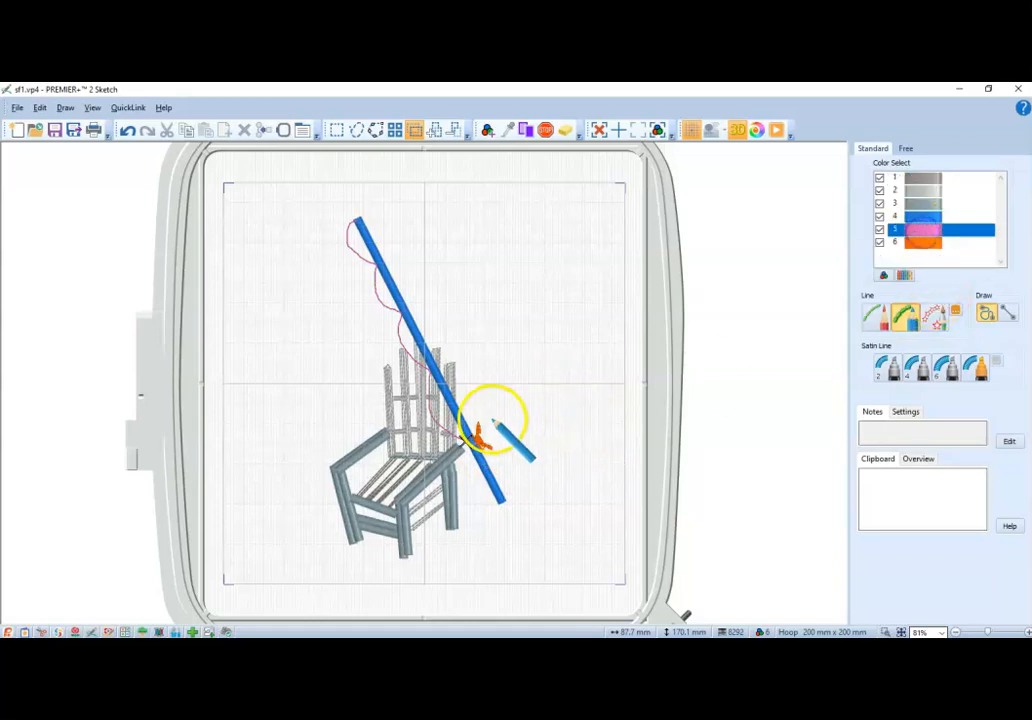
{"action": "mouse_move", "coordinate": [477, 437]}
{"action": "left_mouse_down"}
{"action": "mouse_move", "coordinate": [480, 423]}
{"action": "mouse_move", "coordinate": [468, 442]}
{"action": "left_mouse_up"}
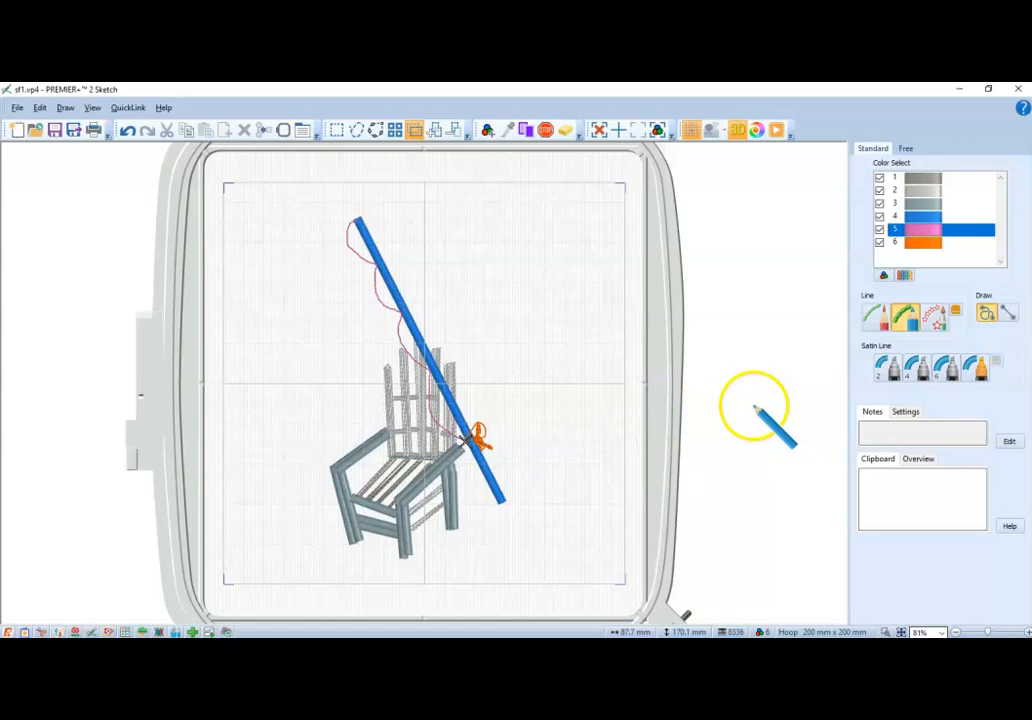
- Save the design as sf1a.vp4 in the "sample for video" folder
{"action": "left_click", "coordinate": [16, 110]}
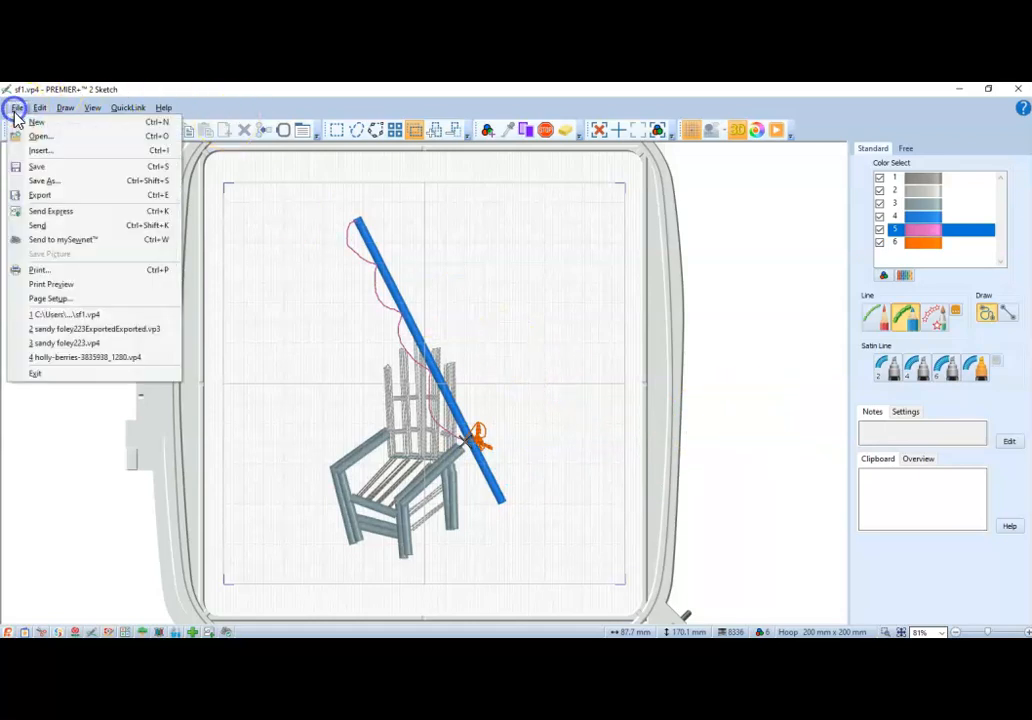
{"action": "left_click", "coordinate": [50, 182]}
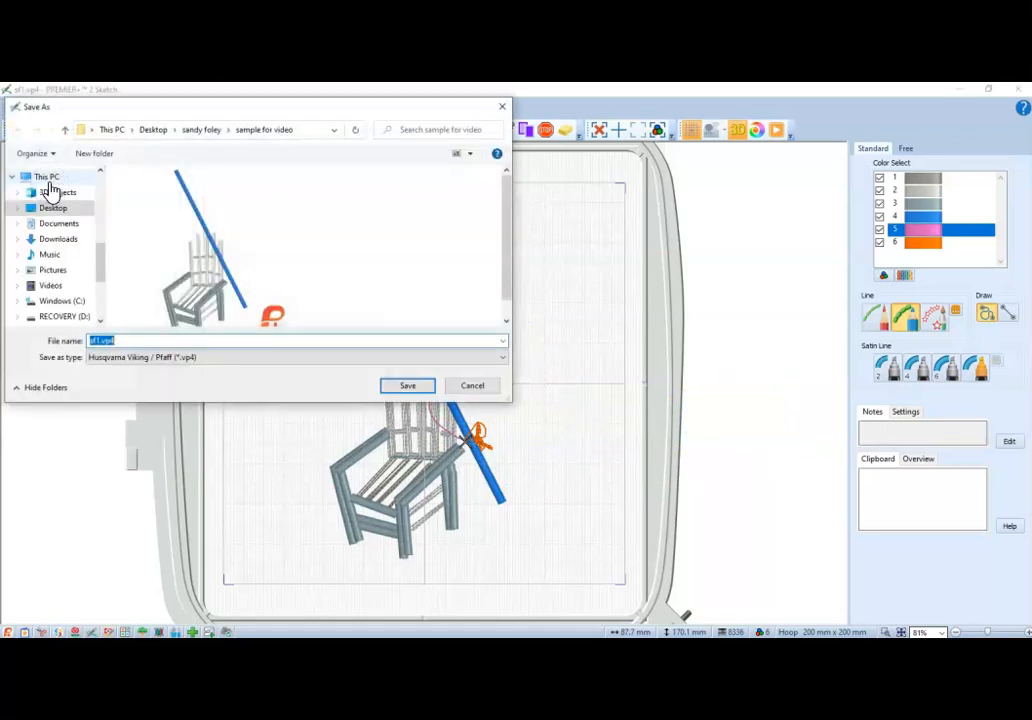
{"action": "left_click", "coordinate": [103, 342]}
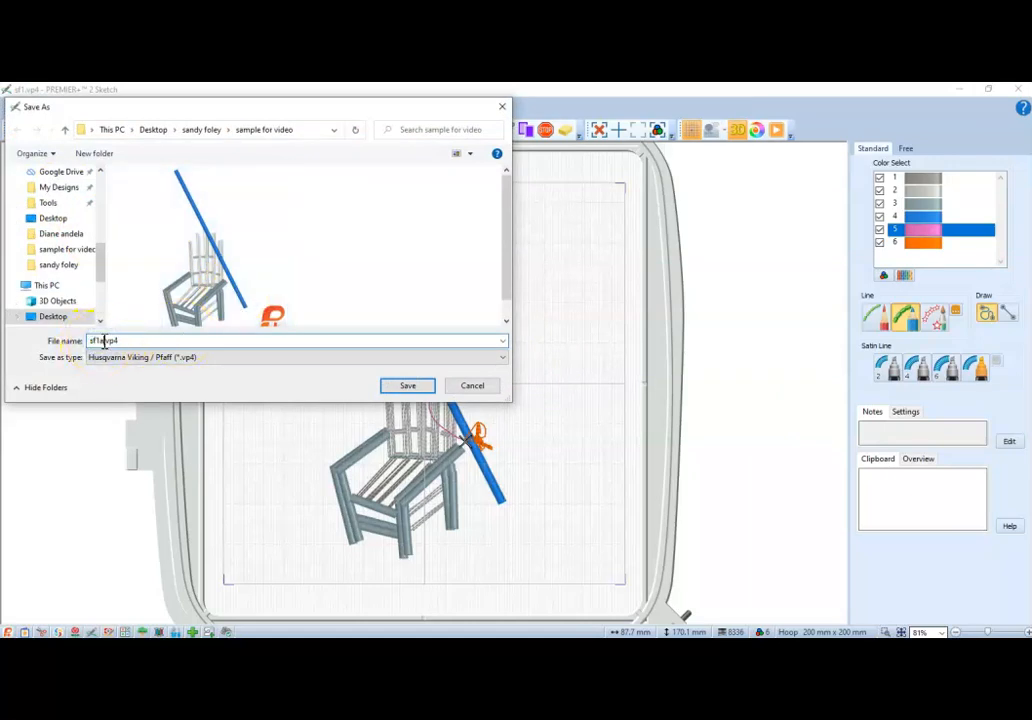
{"action": "left_click", "coordinate": [407, 391]}
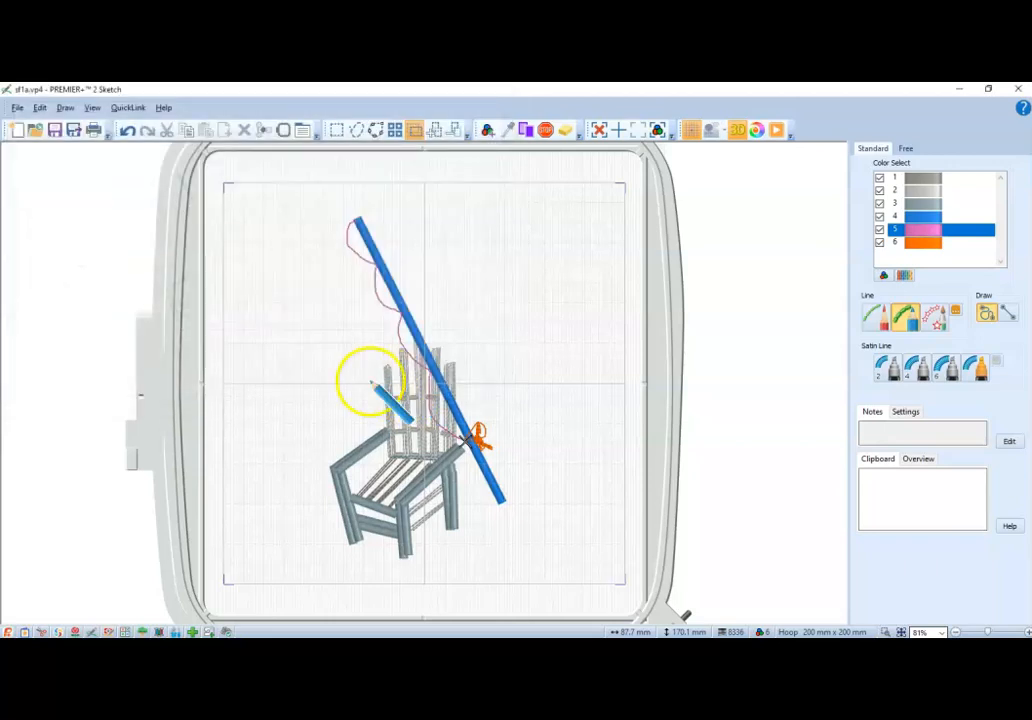
- Switch to PREMIER+ 2 Embroidery Ultra and delete the chair and rod design from the hoop
{"action": "left_click", "coordinate": [1018, 89]}
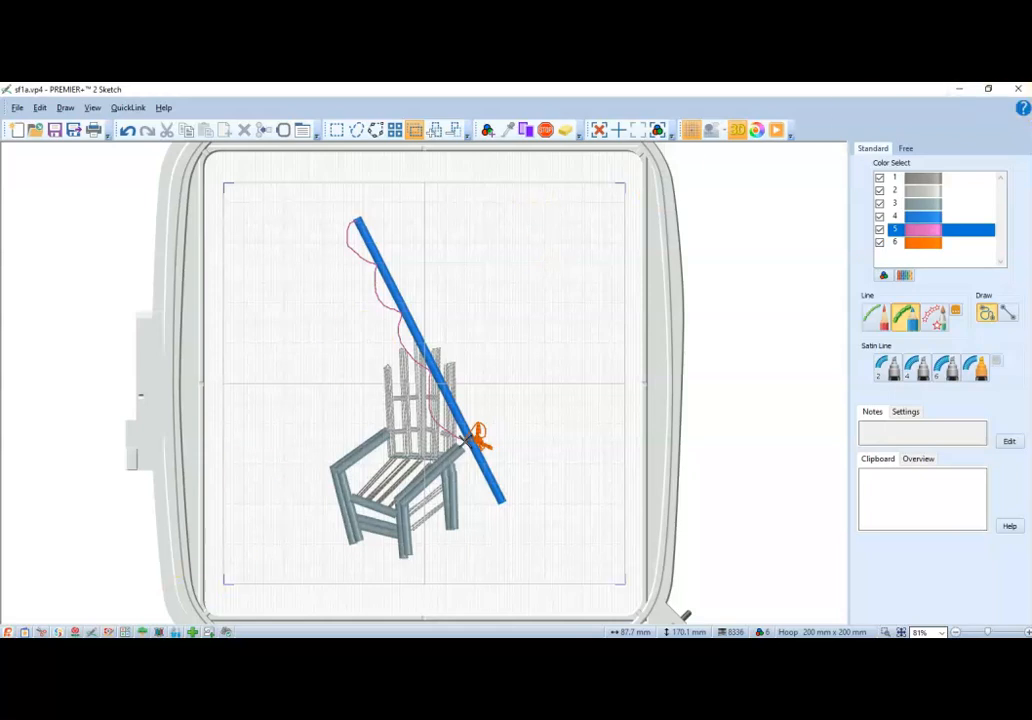
{"action": "mouse_move", "coordinate": [374, 649]}
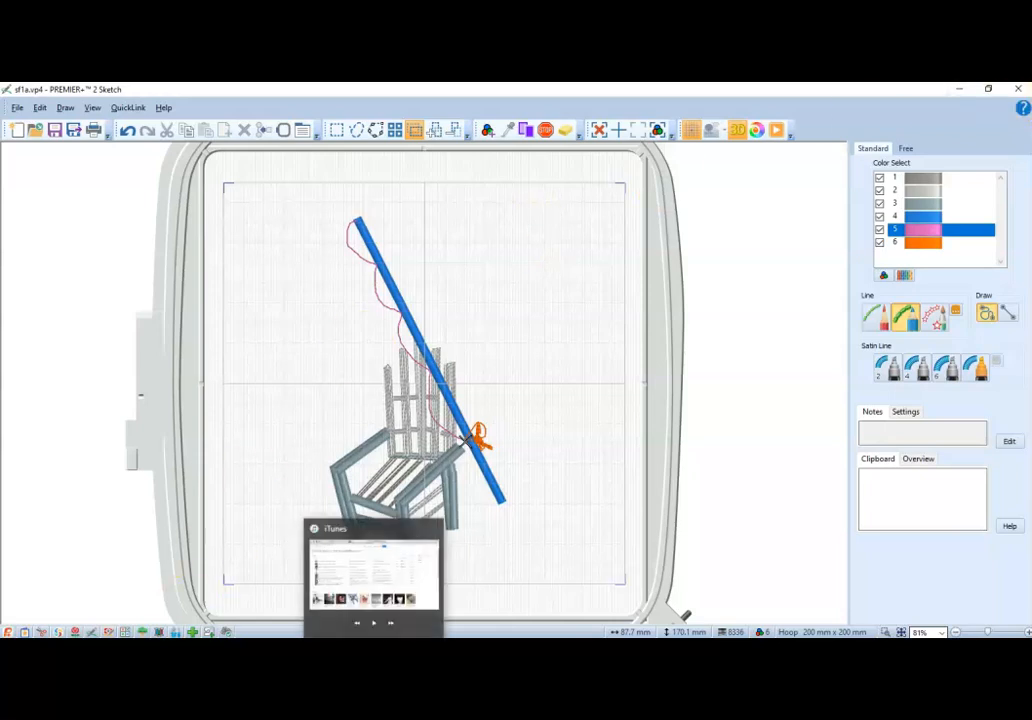
{"action": "left_click", "coordinate": [464, 649]}
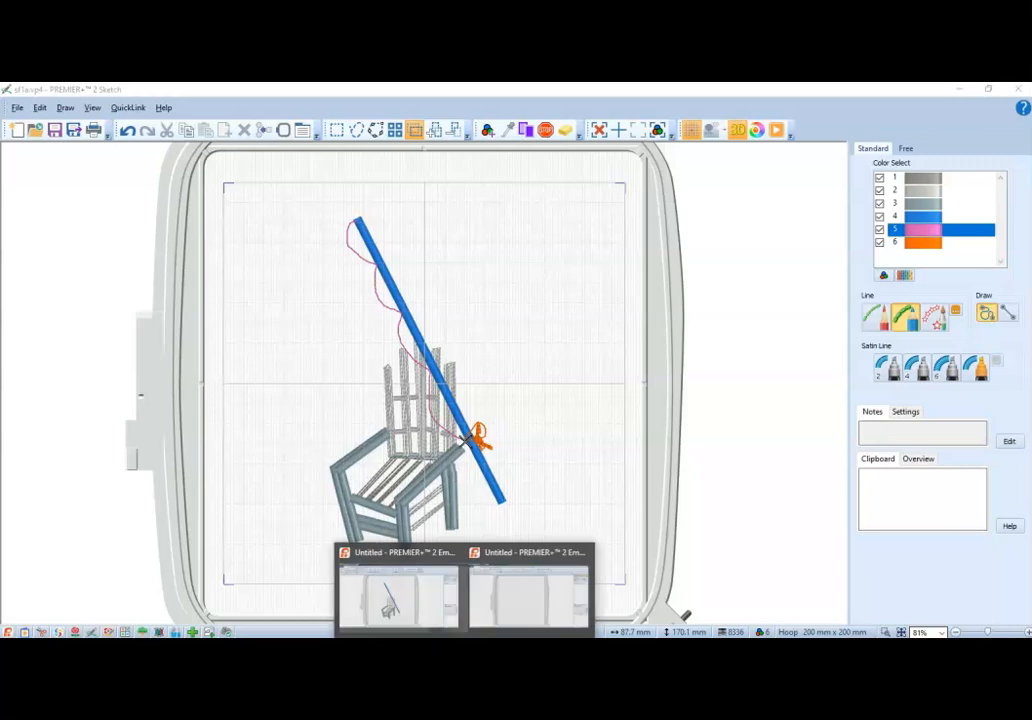
{"action": "left_click", "coordinate": [388, 594]}
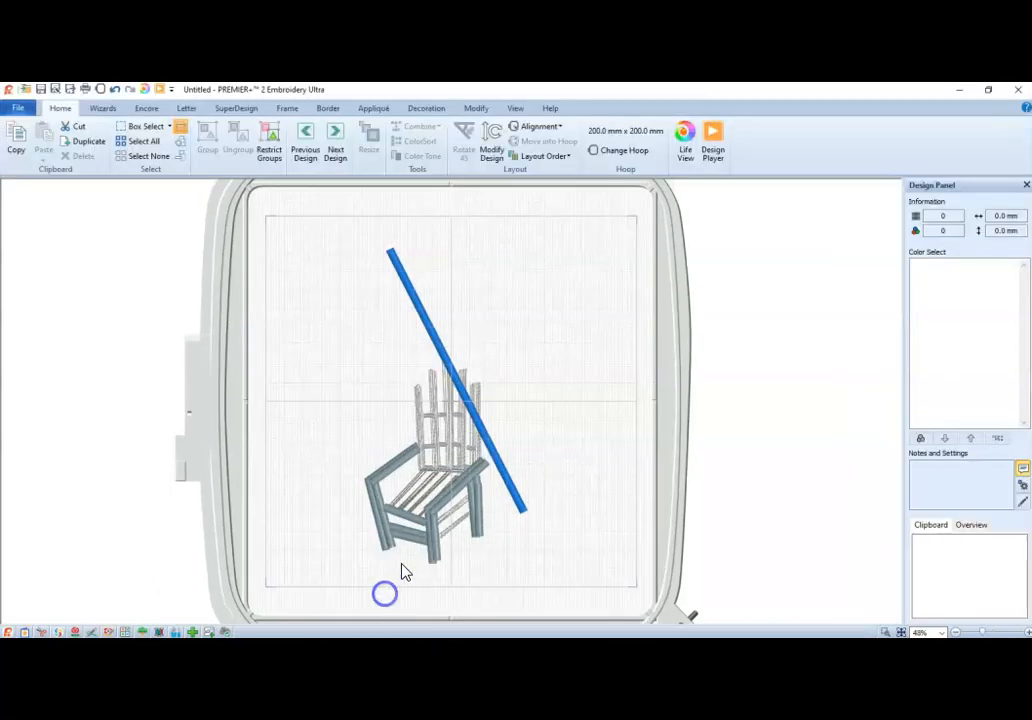
{"action": "left_click", "coordinate": [420, 440]}
{"action": "key", "text": "Delete"}
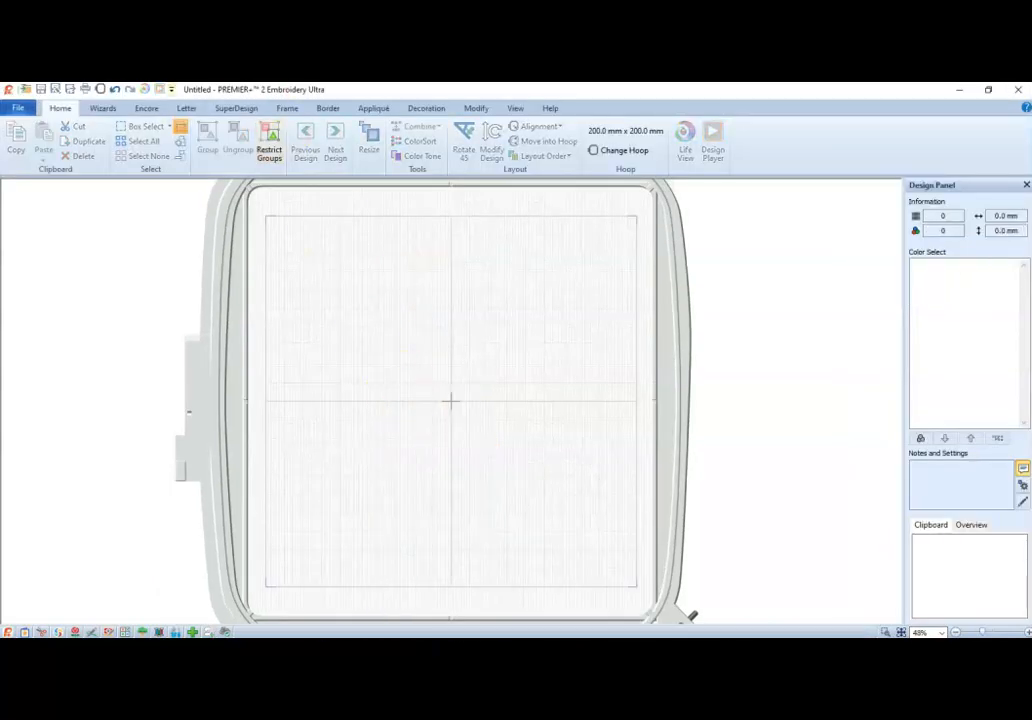
- Insert the sf1a.vp4 design from the "sample for video" folder into the empty hoop
{"action": "left_click", "coordinate": [10, 109]}
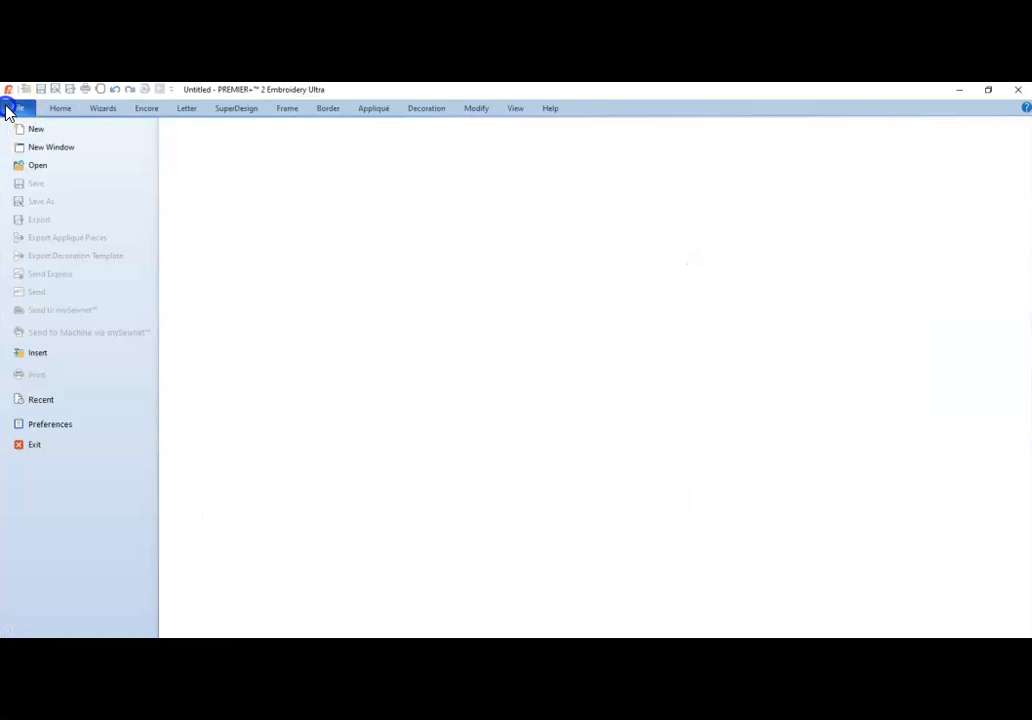
{"action": "left_click", "coordinate": [38, 355]}
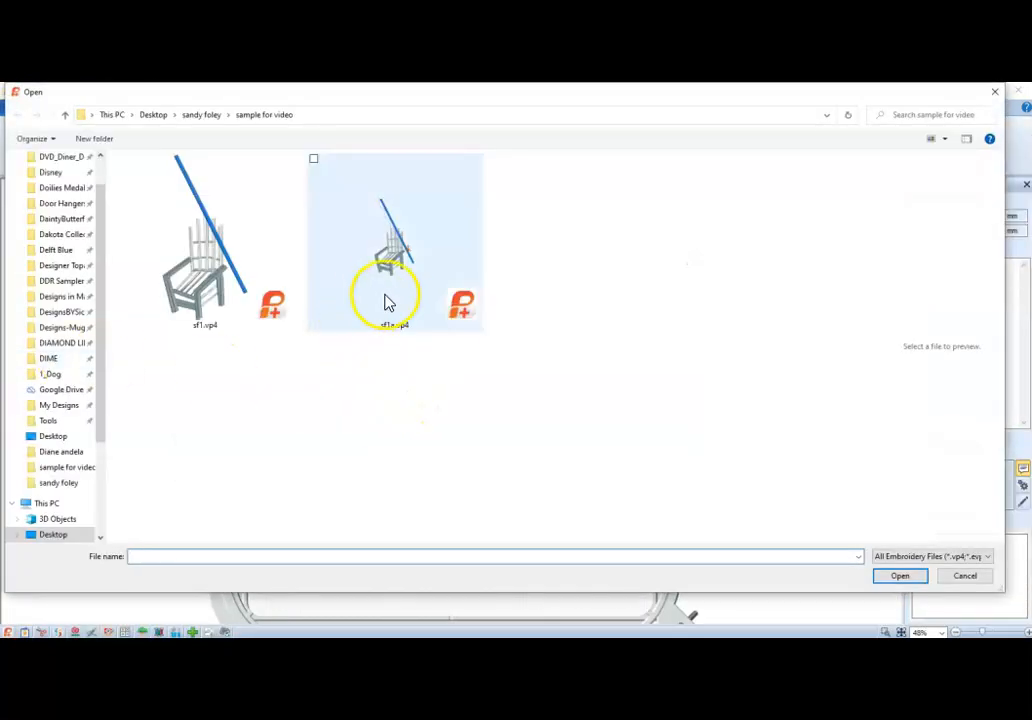
{"action": "left_click", "coordinate": [393, 280]}
{"action": "double_click", "coordinate": [393, 281]}
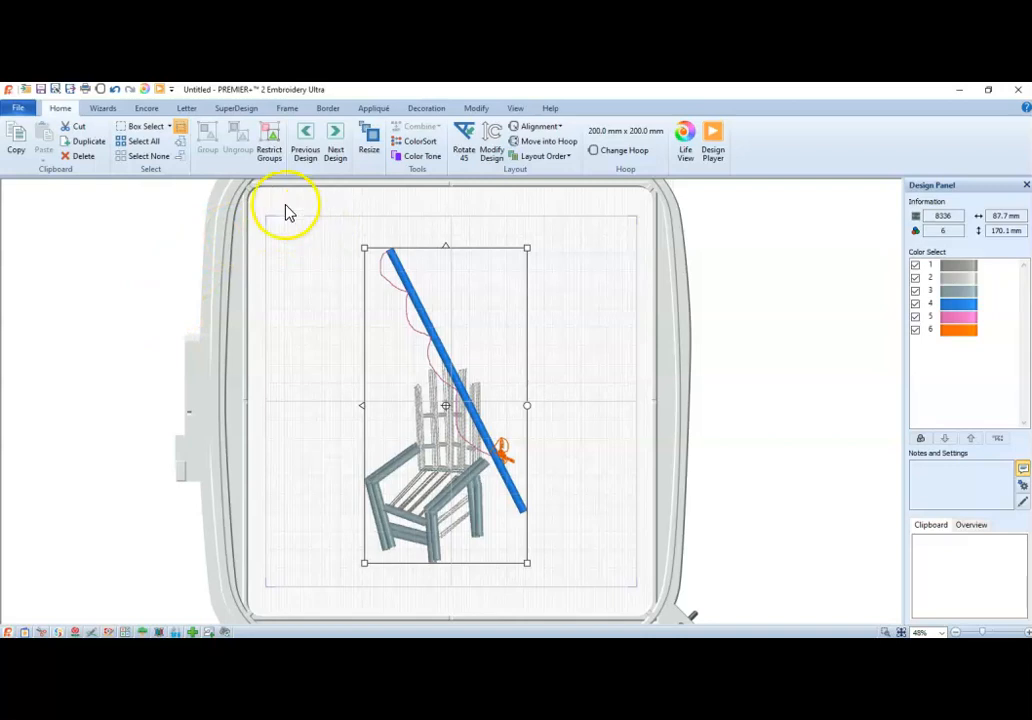
- Filter the lettering fonts to a size of 6 mm ± 5 mm in the Font Manager and choose Arial NP 08-14mm
{"action": "left_click", "coordinate": [189, 110]}
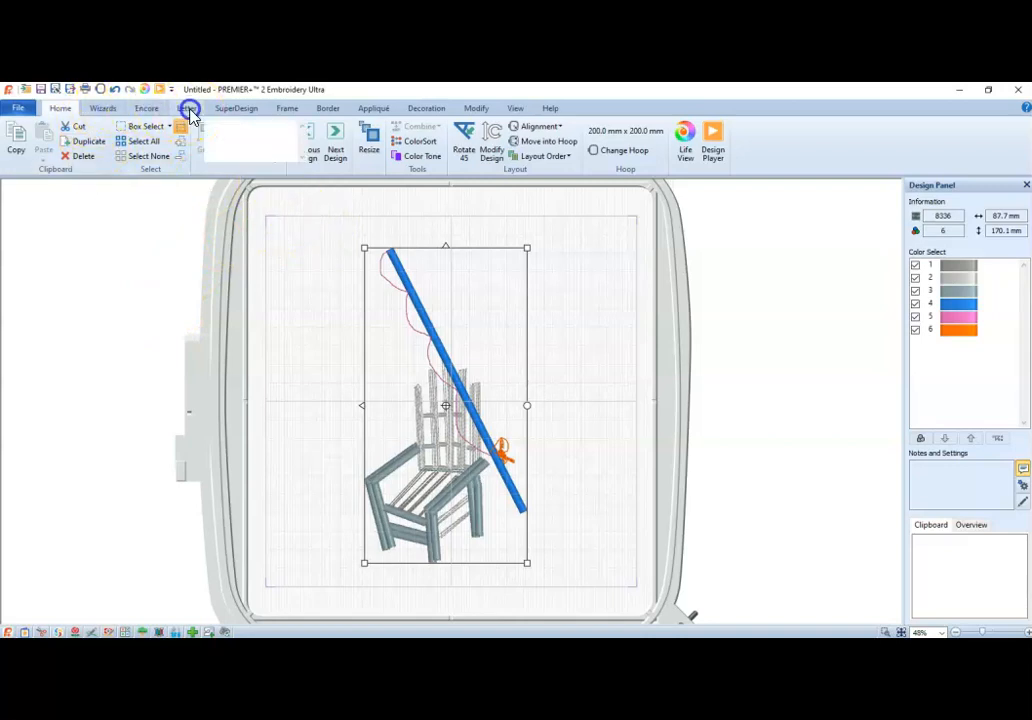
{"action": "left_click", "coordinate": [179, 160]}
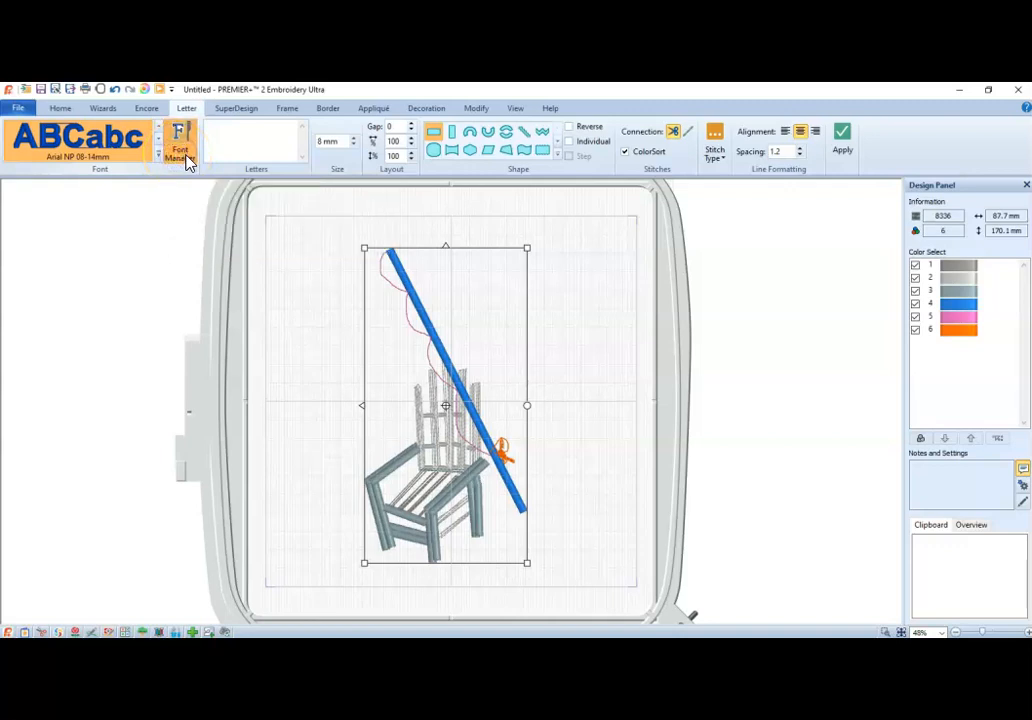
{"action": "left_click", "coordinate": [440, 456]}
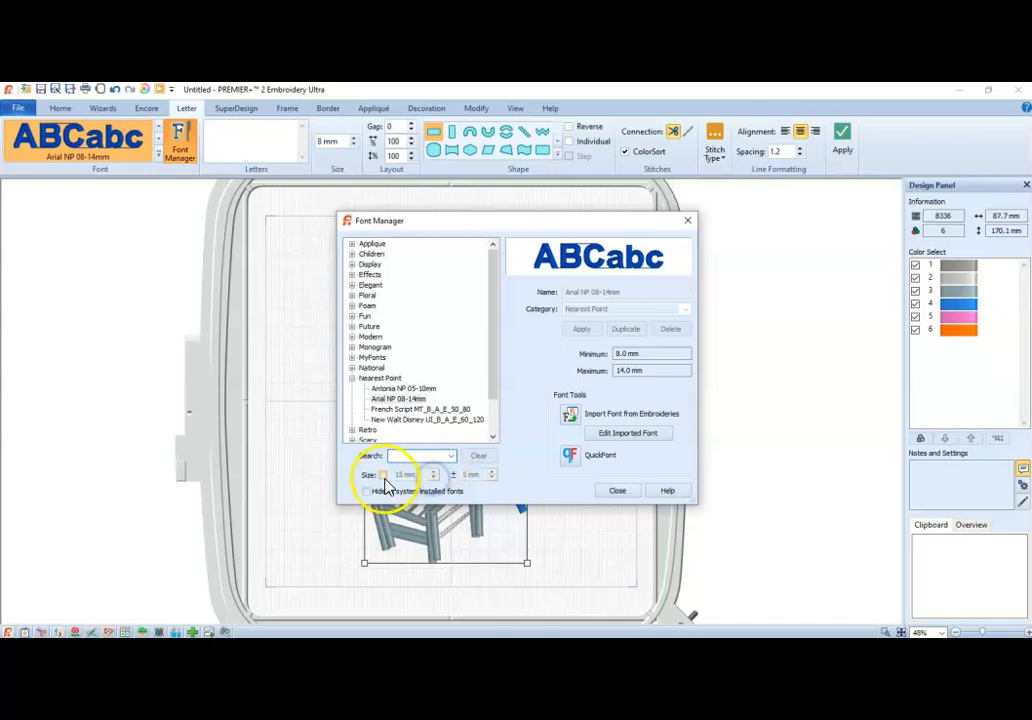
{"action": "left_click", "coordinate": [383, 476]}
{"action": "left_click", "coordinate": [434, 478]}
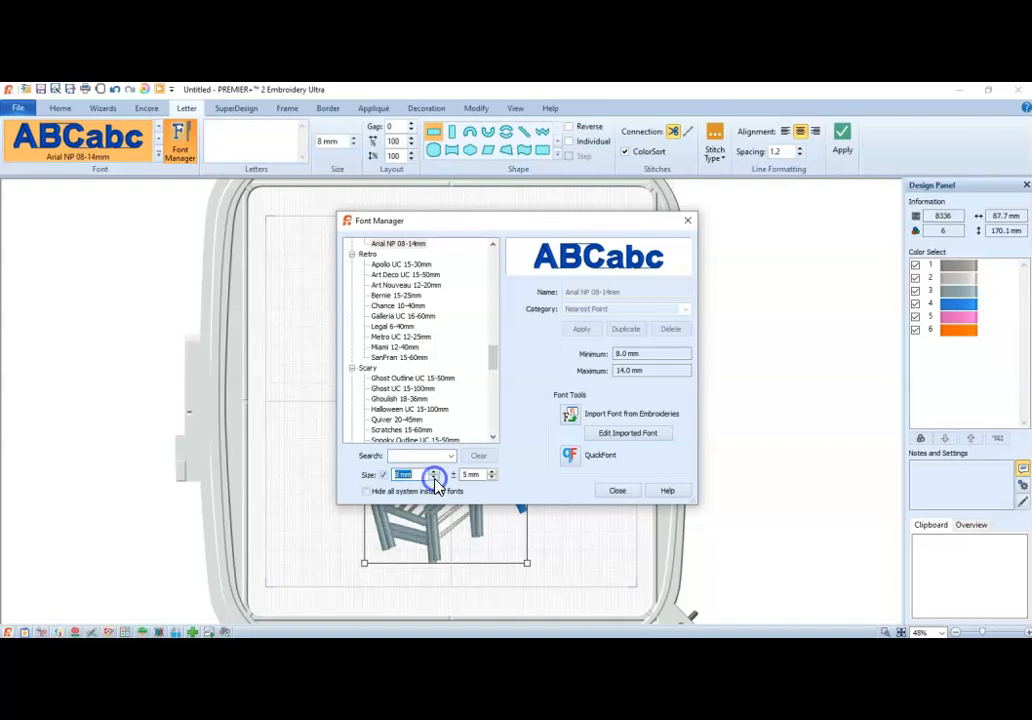
{"action": "left_click", "coordinate": [434, 478]}
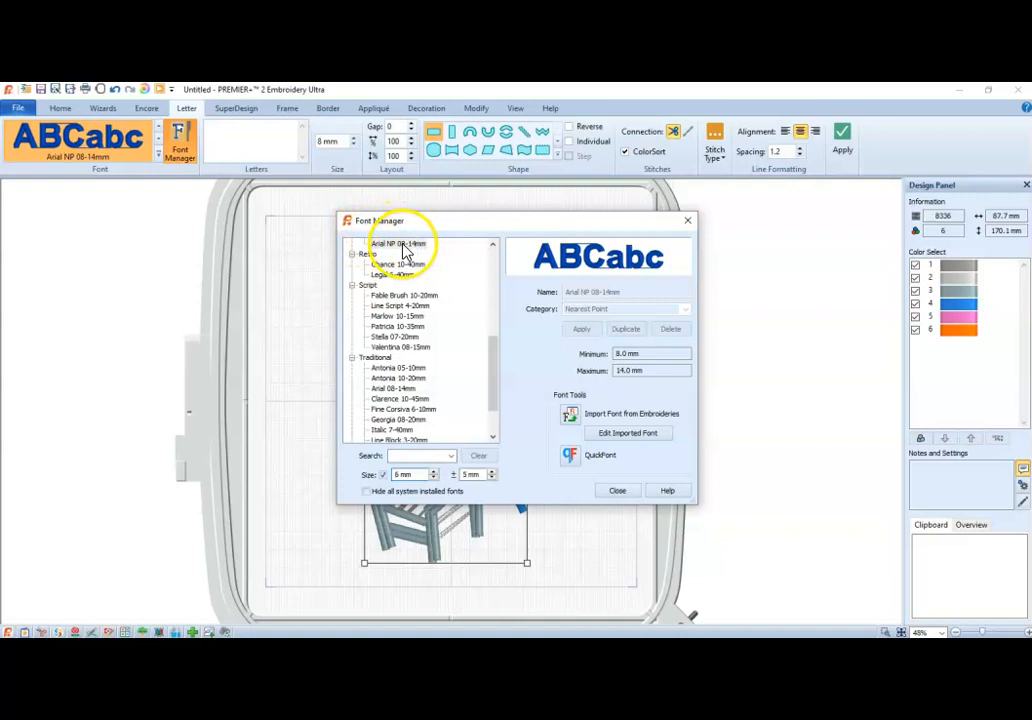
{"action": "left_click", "coordinate": [391, 275]}
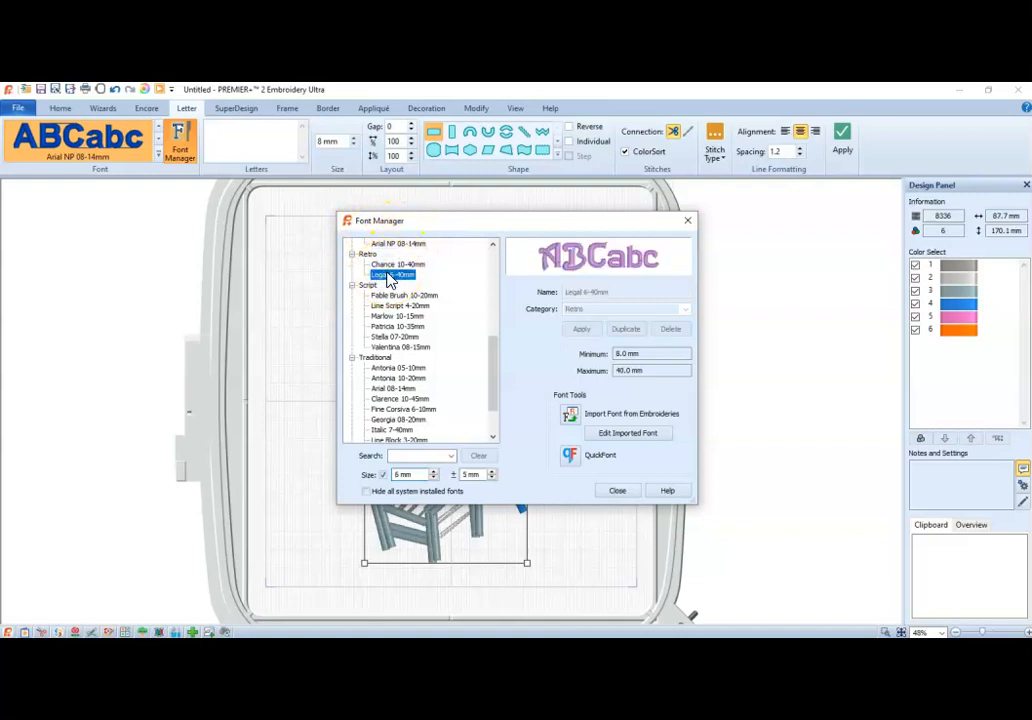
{"action": "left_click", "coordinate": [397, 244]}
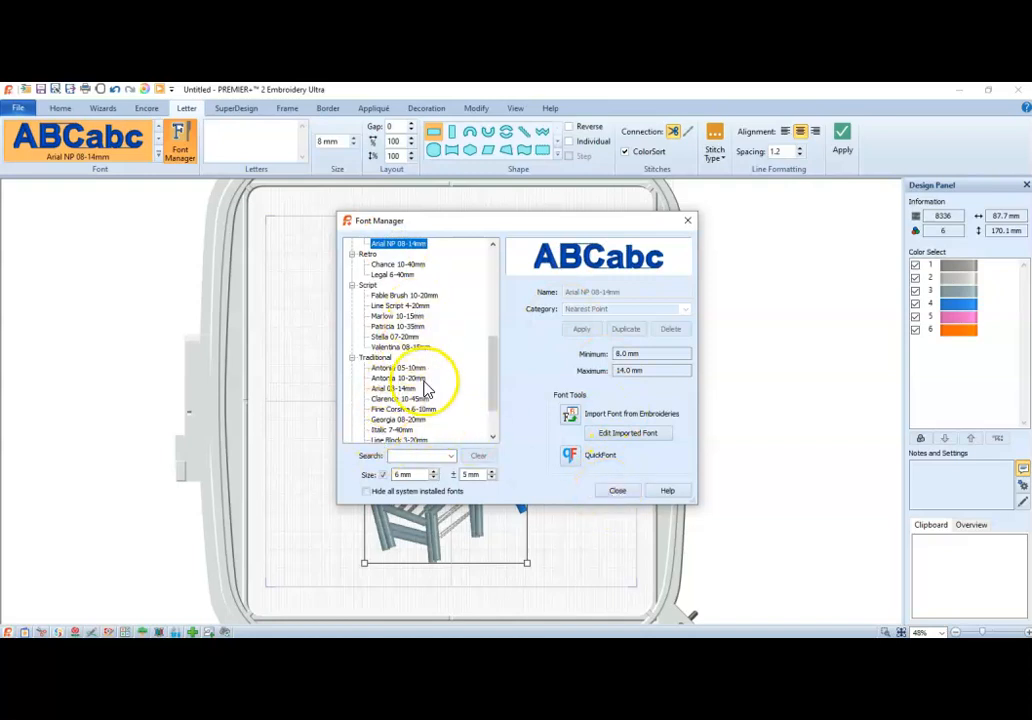
{"action": "left_click", "coordinate": [621, 497]}
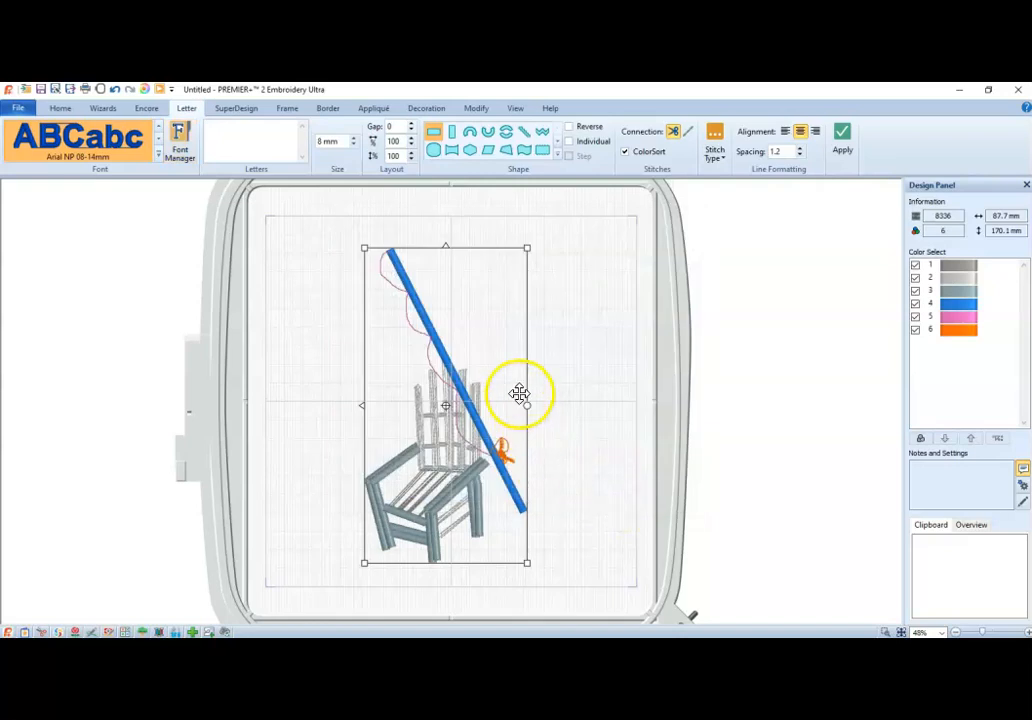
- Add the letter "o" to the hoop in Arial NP at 8 mm as a line guide ring
{"action": "left_click", "coordinate": [232, 128]}
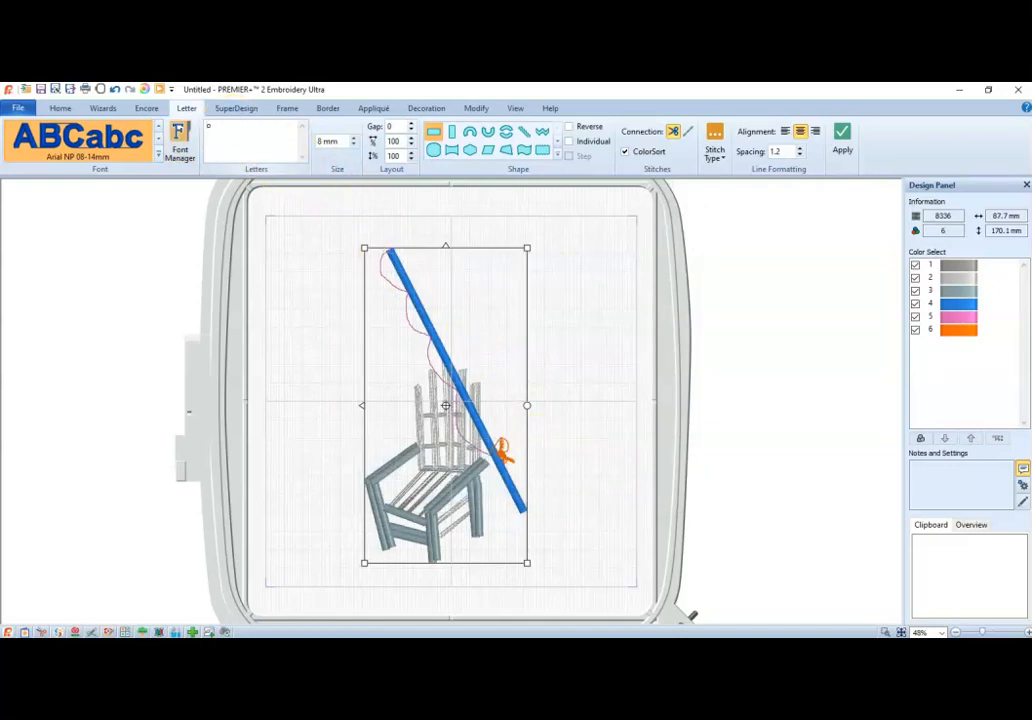
{"action": "left_click", "coordinate": [842, 140]}
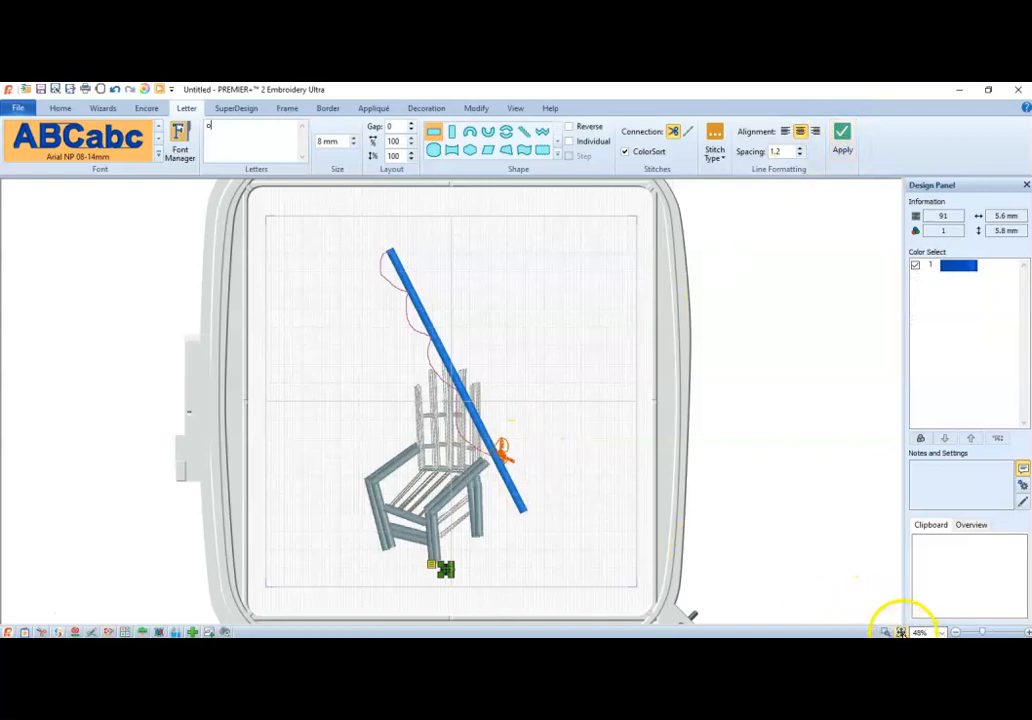
- Move the letter ring up from below the chair leg to the rod's tip, where the pink fishing line starts
{"action": "left_click", "coordinate": [901, 632]}
{"action": "left_click_drag", "start_coordinate": [387, 521], "coordinate": [486, 590]}
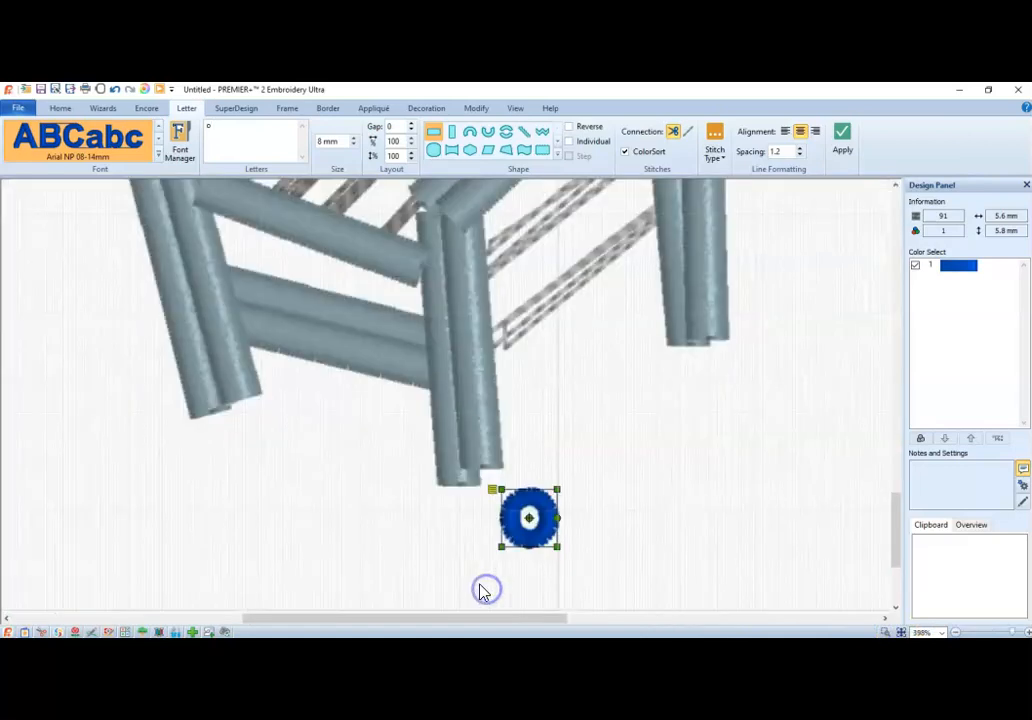
{"action": "left_click_drag", "start_coordinate": [544, 525], "coordinate": [512, 280]}
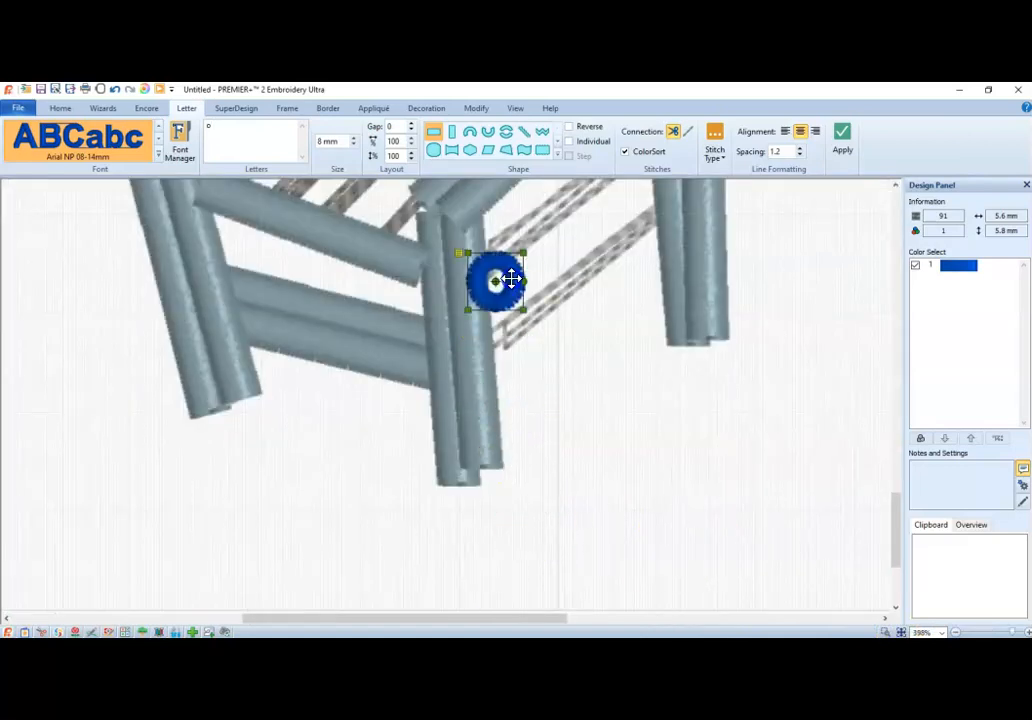
{"action": "left_click_drag", "start_coordinate": [894, 548], "coordinate": [897, 495]}
{"action": "left_click_drag", "start_coordinate": [505, 568], "coordinate": [628, 271]}
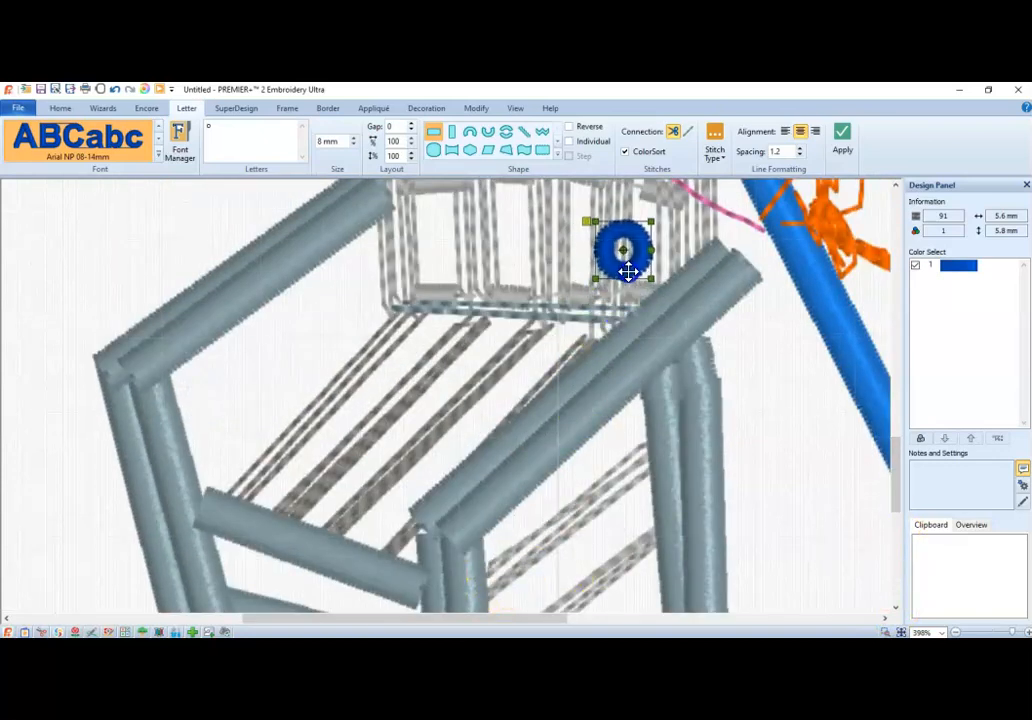
{"action": "left_click_drag", "start_coordinate": [896, 491], "coordinate": [894, 435]}
{"action": "left_click_drag", "start_coordinate": [622, 553], "coordinate": [596, 240]}
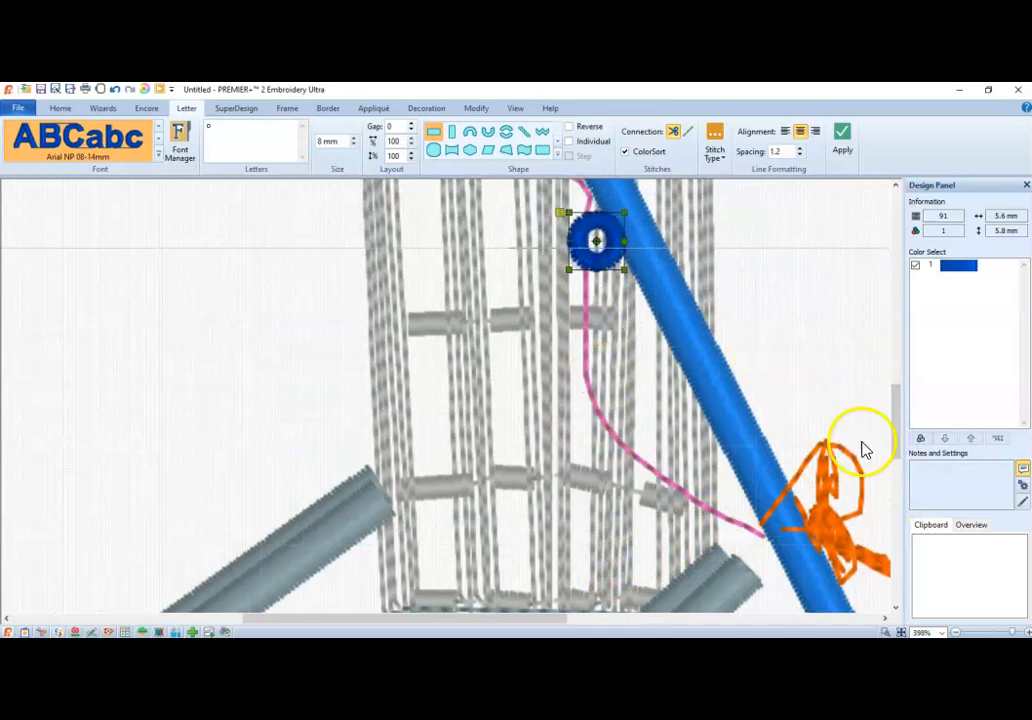
{"action": "left_click_drag", "start_coordinate": [895, 436], "coordinate": [893, 371]}
{"action": "left_click_drag", "start_coordinate": [594, 598], "coordinate": [452, 260]}
{"action": "left_click_drag", "start_coordinate": [901, 396], "coordinate": [896, 335]}
{"action": "left_click_drag", "start_coordinate": [465, 576], "coordinate": [335, 342]}
{"action": "left_click_drag", "start_coordinate": [894, 341], "coordinate": [890, 300]}
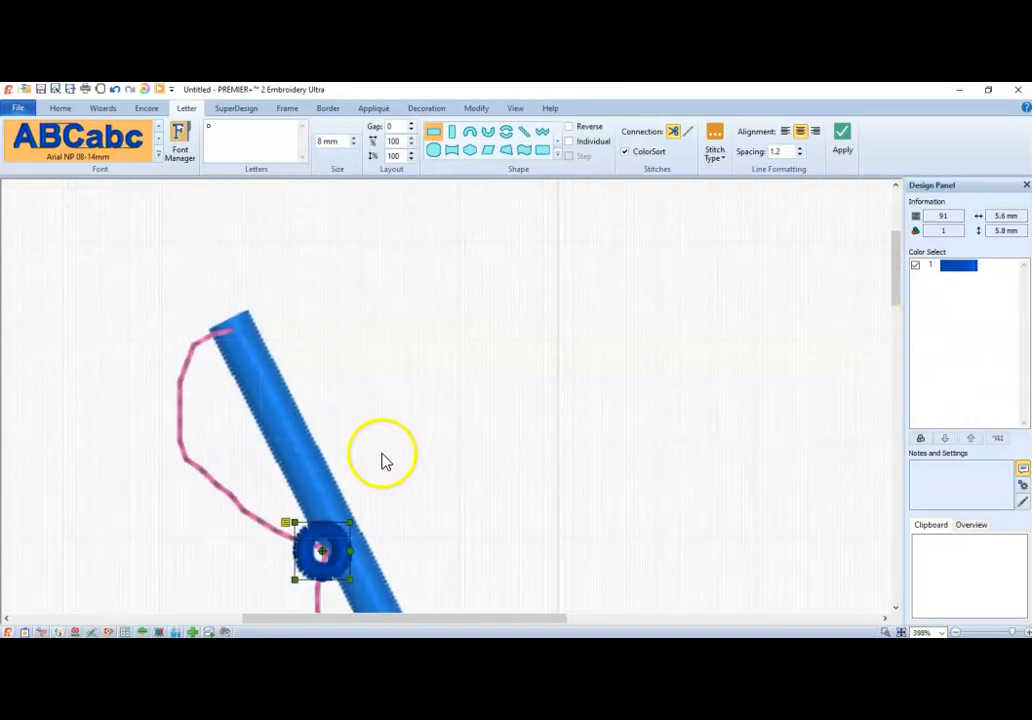
{"action": "mouse_move", "coordinate": [320, 557]}
{"action": "left_mouse_down"}
{"action": "mouse_move", "coordinate": [223, 341]}
{"action": "mouse_move", "coordinate": [223, 356]}
{"action": "left_mouse_up"}
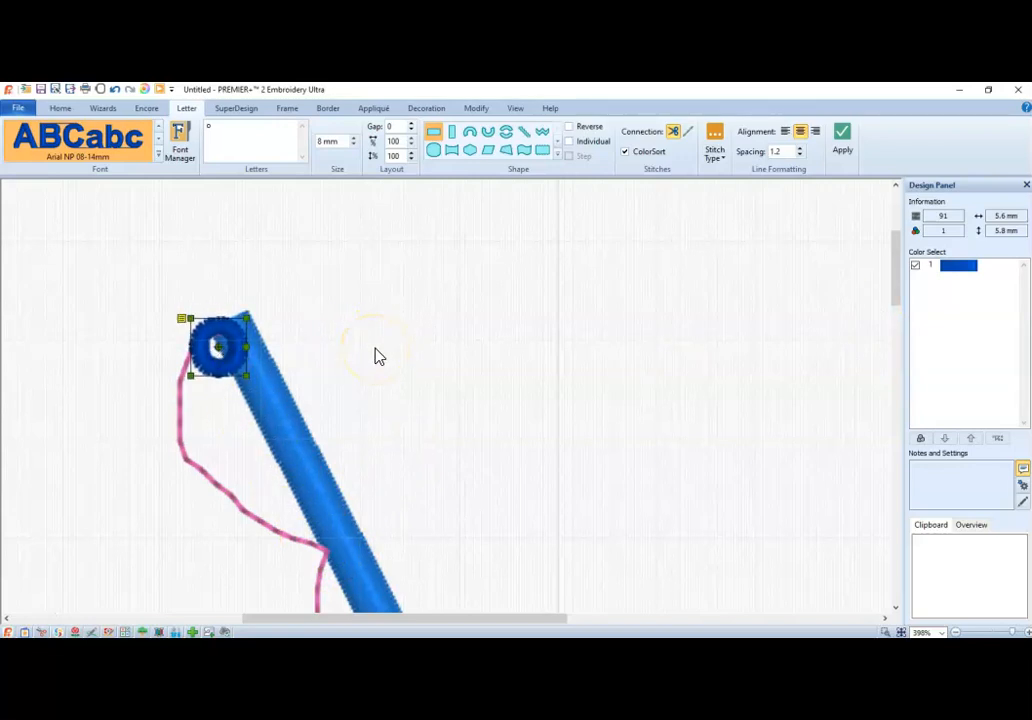
- Duplicate the ring and place the copy where the fishing line first meets the rod below the tip
{"action": "key", "text": "ctrl+c"}
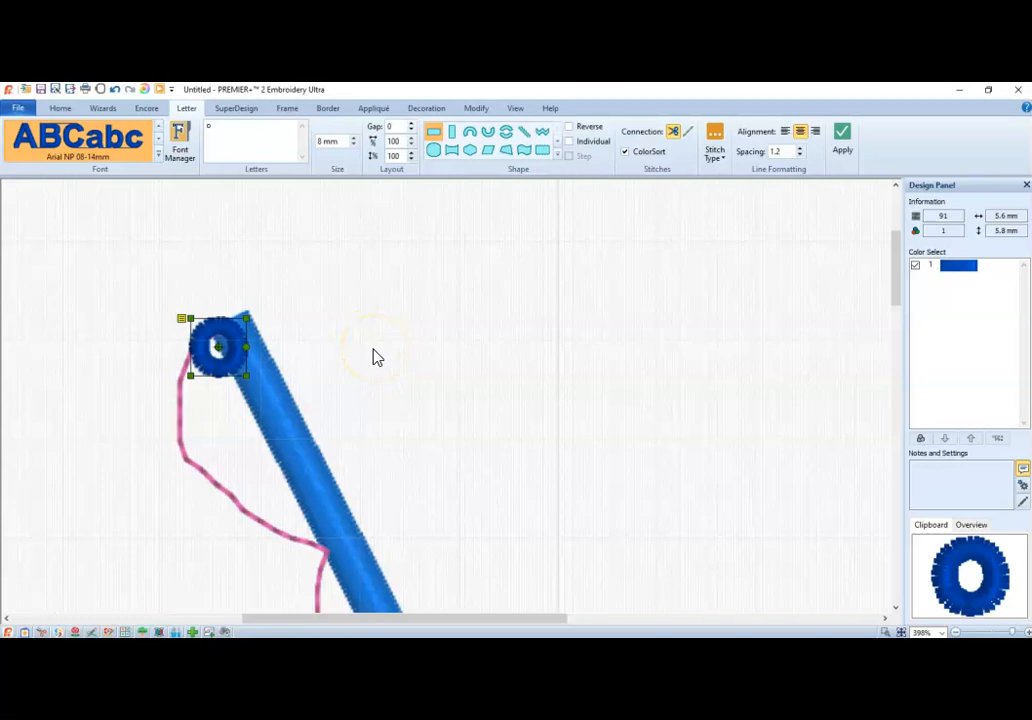
{"action": "left_click", "coordinate": [256, 348]}
{"action": "left_click_drag", "start_coordinate": [230, 350], "coordinate": [327, 567]}
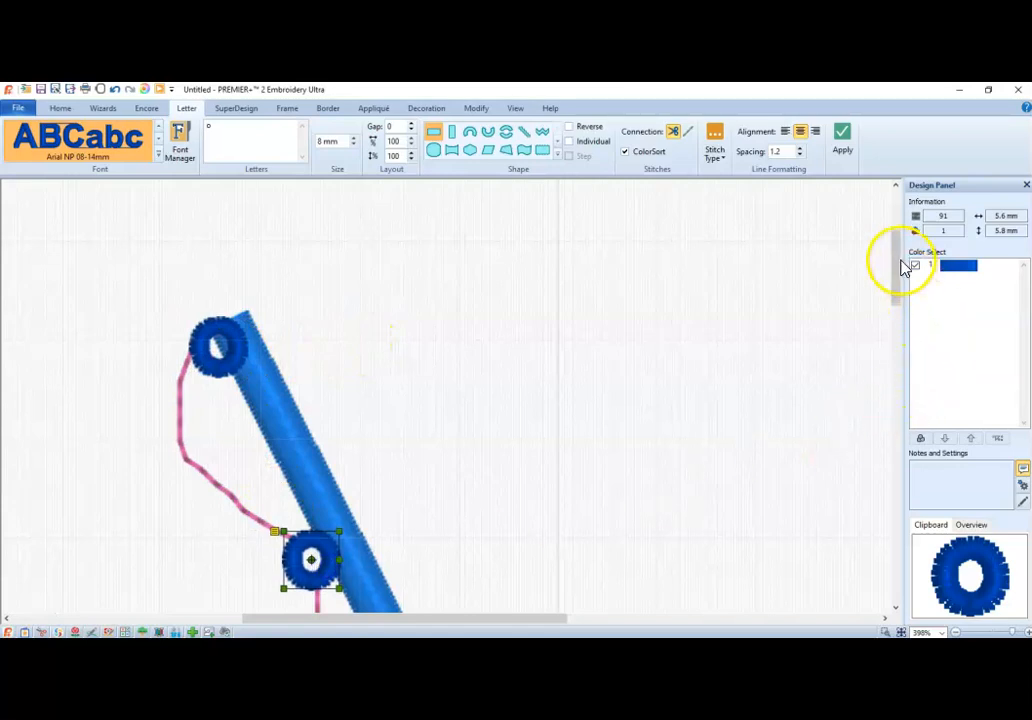
- Add a third copy of the ring and place it at the next point down where the fishing line meets the rod
{"action": "left_click_drag", "start_coordinate": [897, 262], "coordinate": [898, 308]}
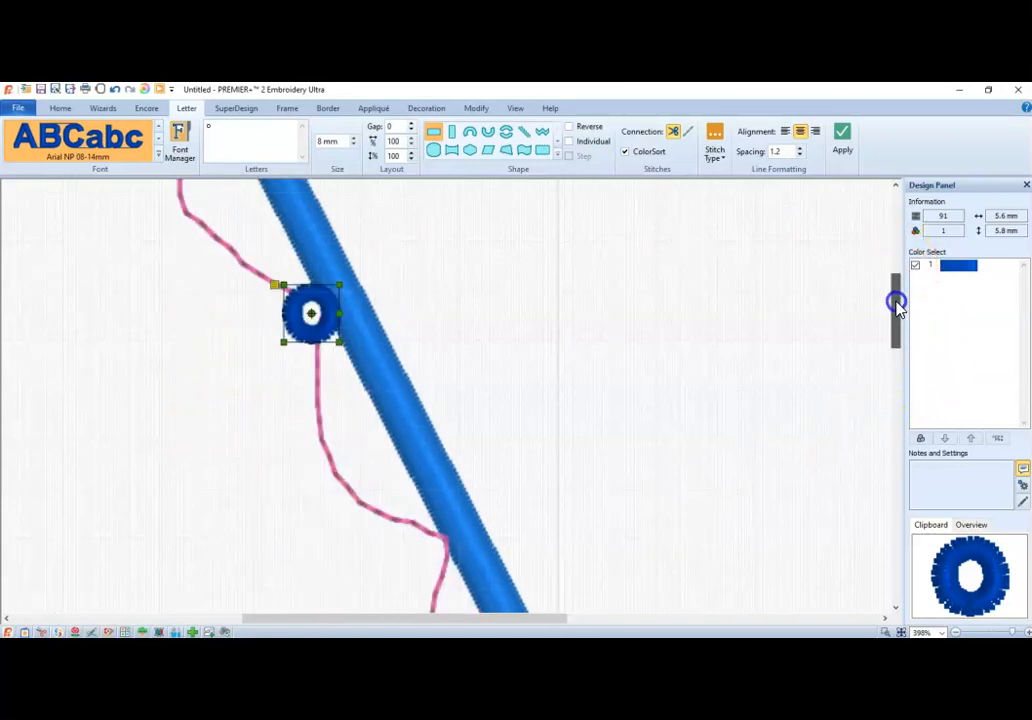
{"action": "left_click", "coordinate": [591, 486]}
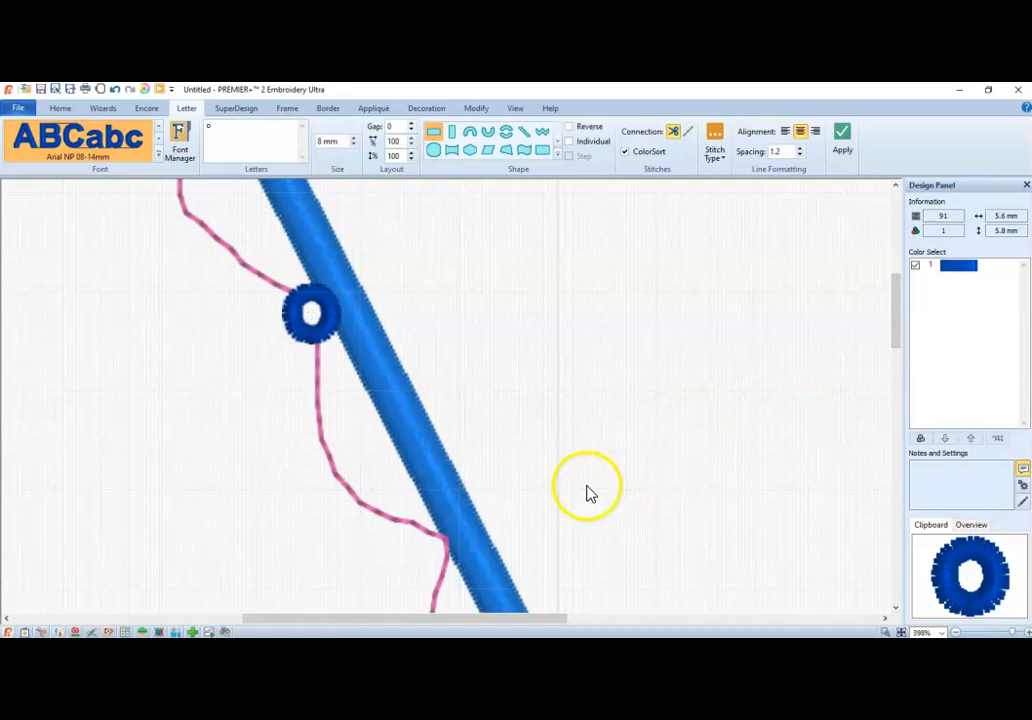
{"action": "left_click_drag", "start_coordinate": [898, 345], "coordinate": [896, 322]}
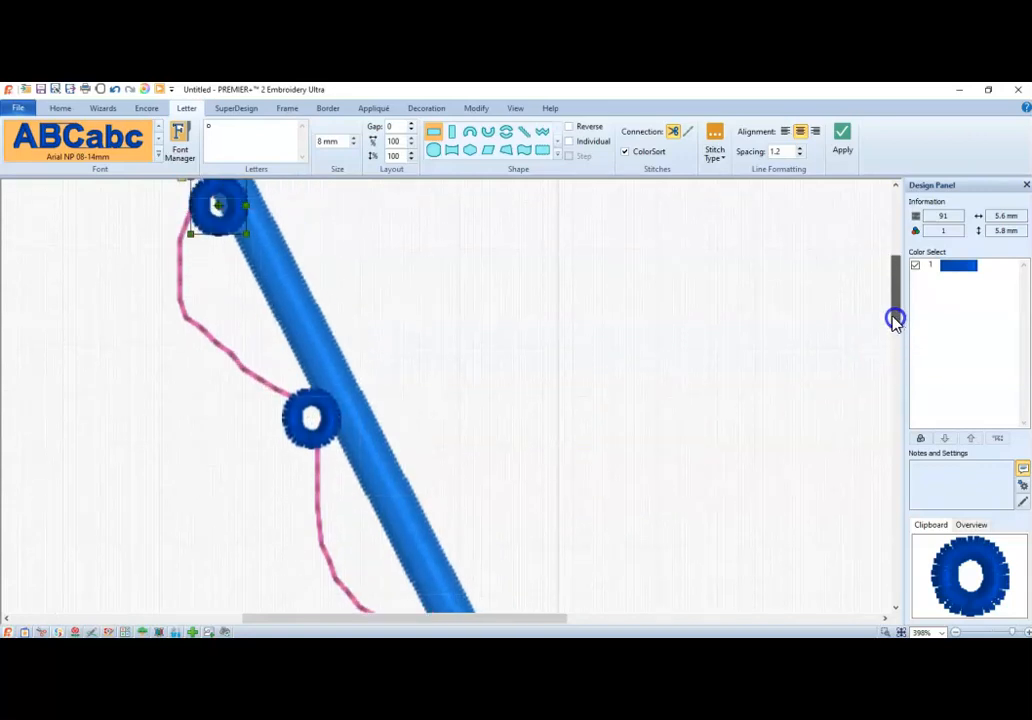
{"action": "left_click_drag", "start_coordinate": [227, 212], "coordinate": [373, 596]}
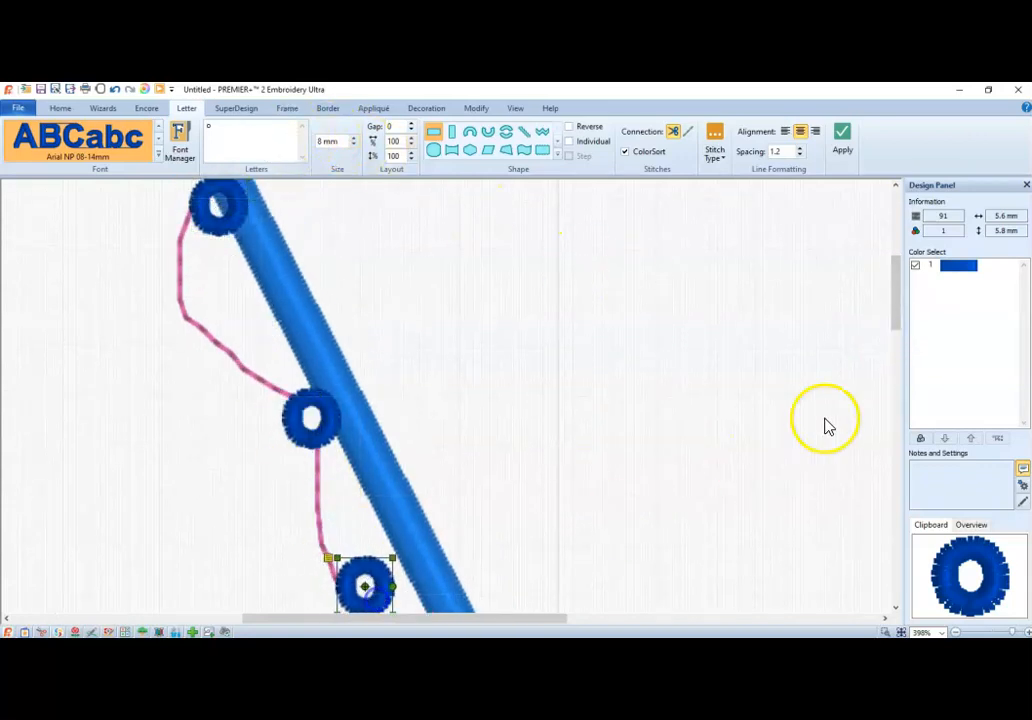
{"action": "left_click_drag", "start_coordinate": [898, 290], "coordinate": [905, 360]}
{"action": "left_click_drag", "start_coordinate": [366, 292], "coordinate": [450, 368]}
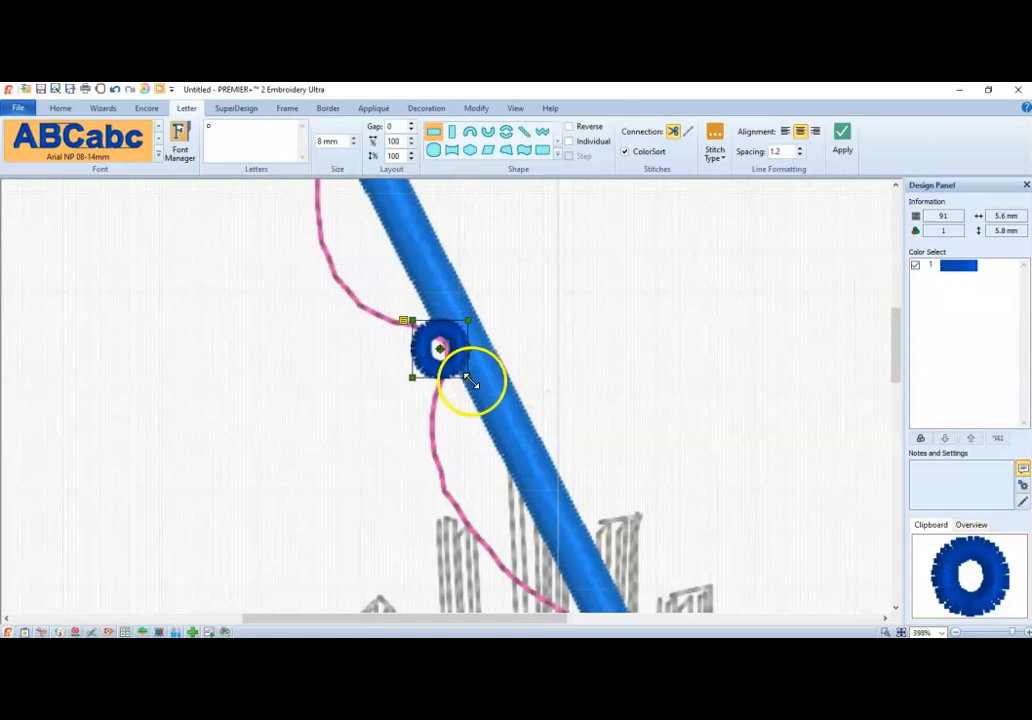
- Place a fourth ring where the fishing line touches the rod in front of the chair's back slats
{"action": "left_click_drag", "start_coordinate": [895, 341], "coordinate": [897, 385]}
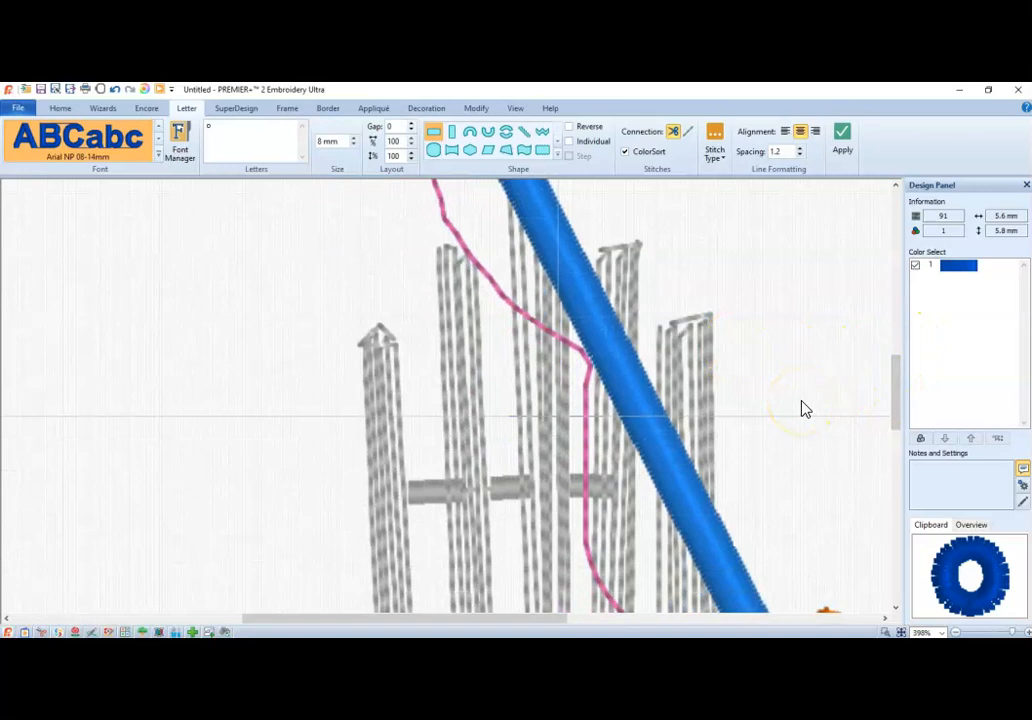
{"action": "left_click_drag", "start_coordinate": [894, 403], "coordinate": [897, 378]}
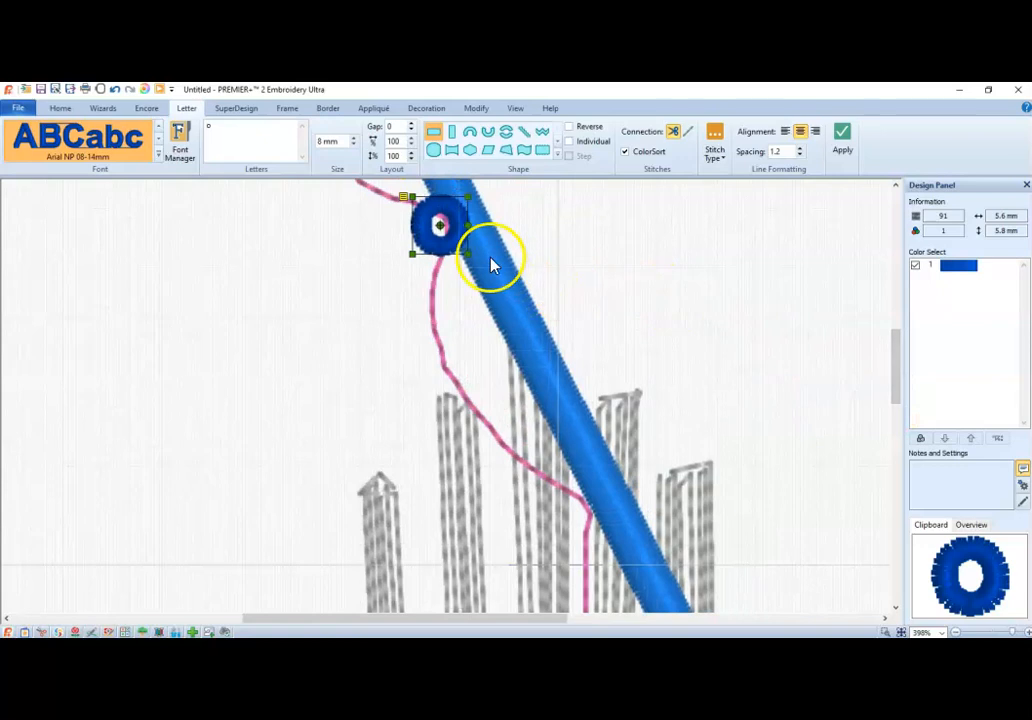
{"action": "left_click_drag", "start_coordinate": [455, 243], "coordinate": [598, 522]}
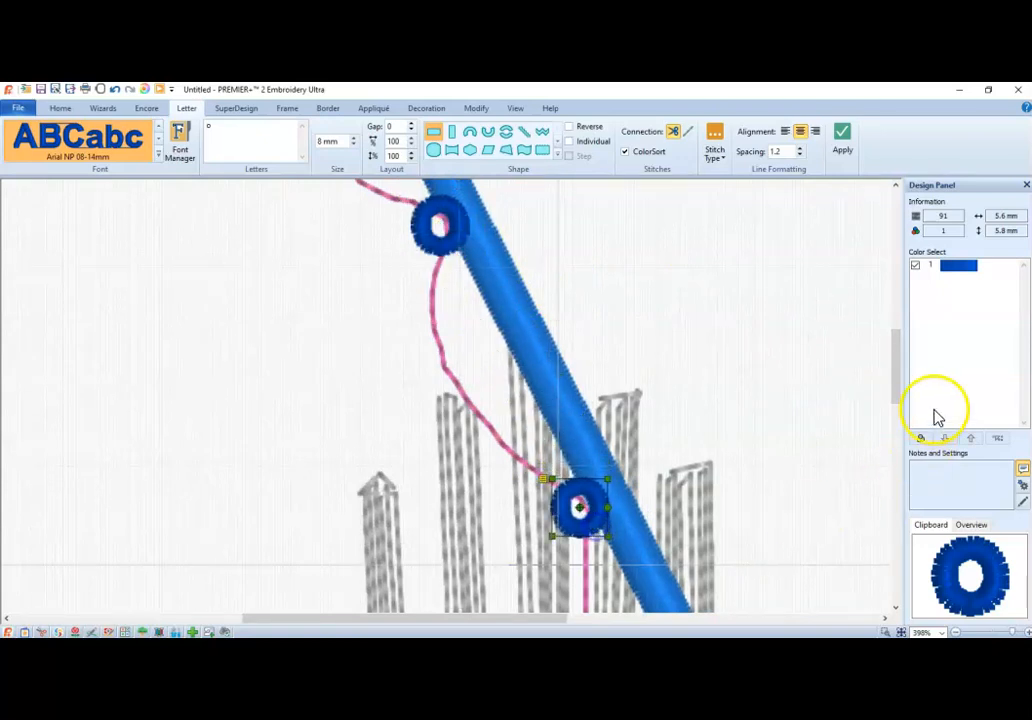
- Place a fifth ring at the lower end of the fishing line beside the orange reel and check the rod in the full hoop
{"action": "left_click_drag", "start_coordinate": [897, 375], "coordinate": [896, 432]}
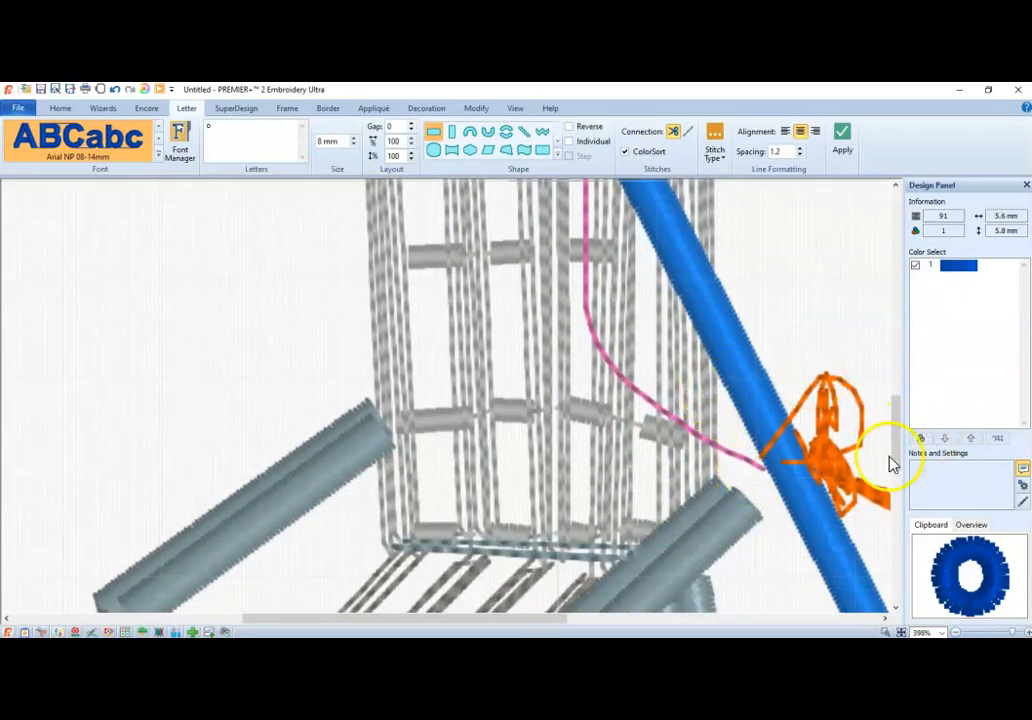
{"action": "left_click_drag", "start_coordinate": [895, 460], "coordinate": [897, 438]}
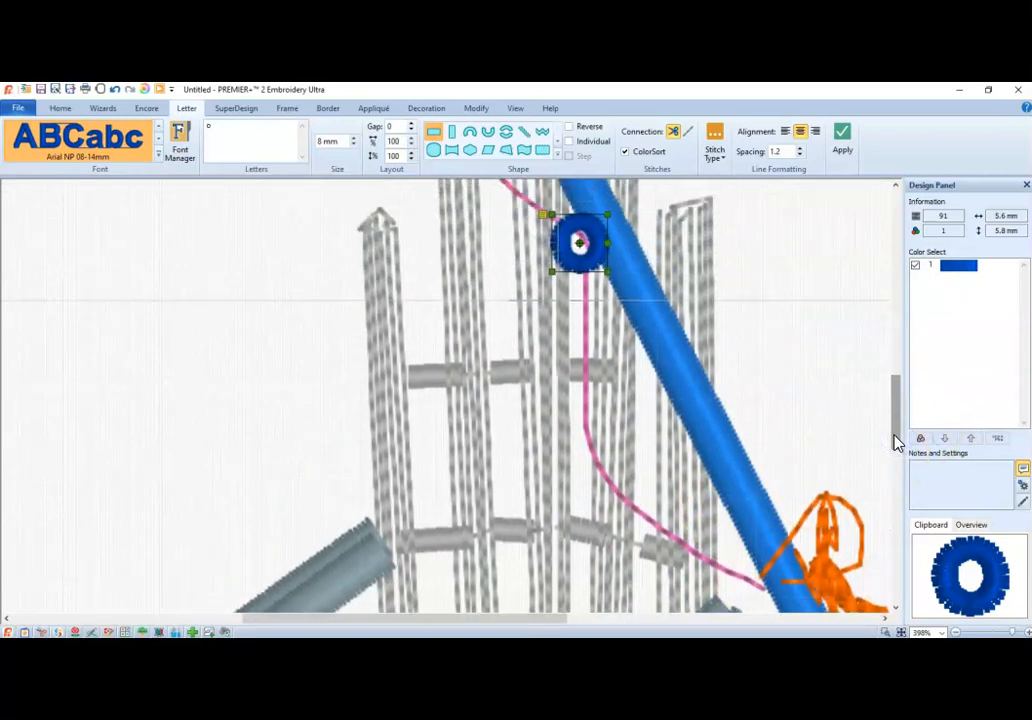
{"action": "key", "text": "Escape"}
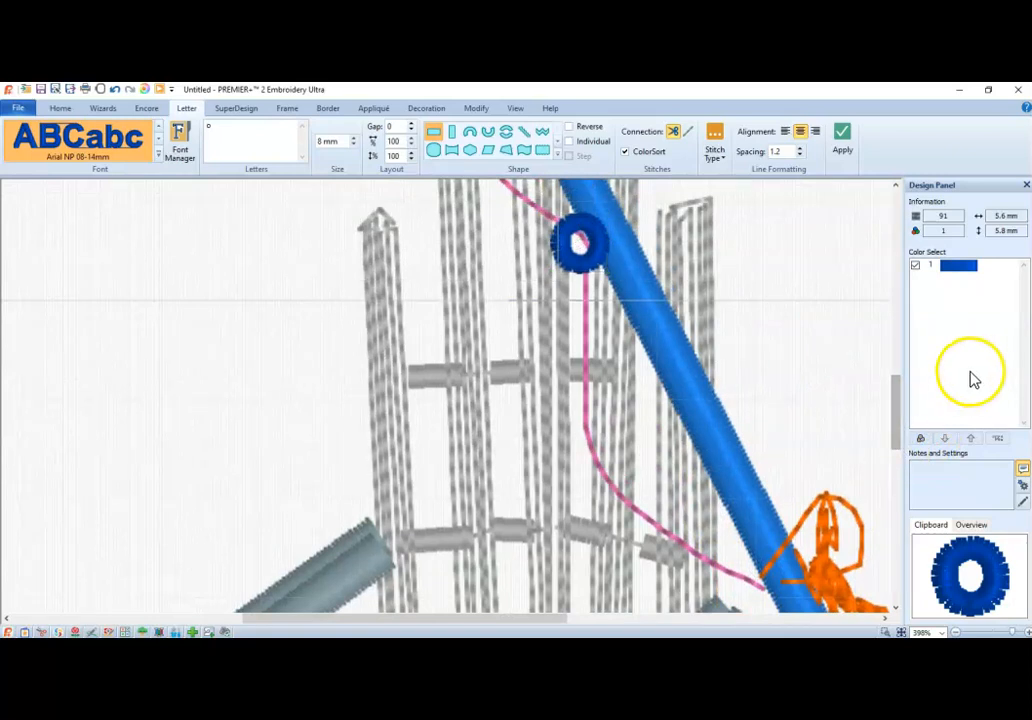
{"action": "left_click_drag", "start_coordinate": [905, 426], "coordinate": [900, 384]}
{"action": "left_click_drag", "start_coordinate": [460, 234], "coordinate": [661, 573]}
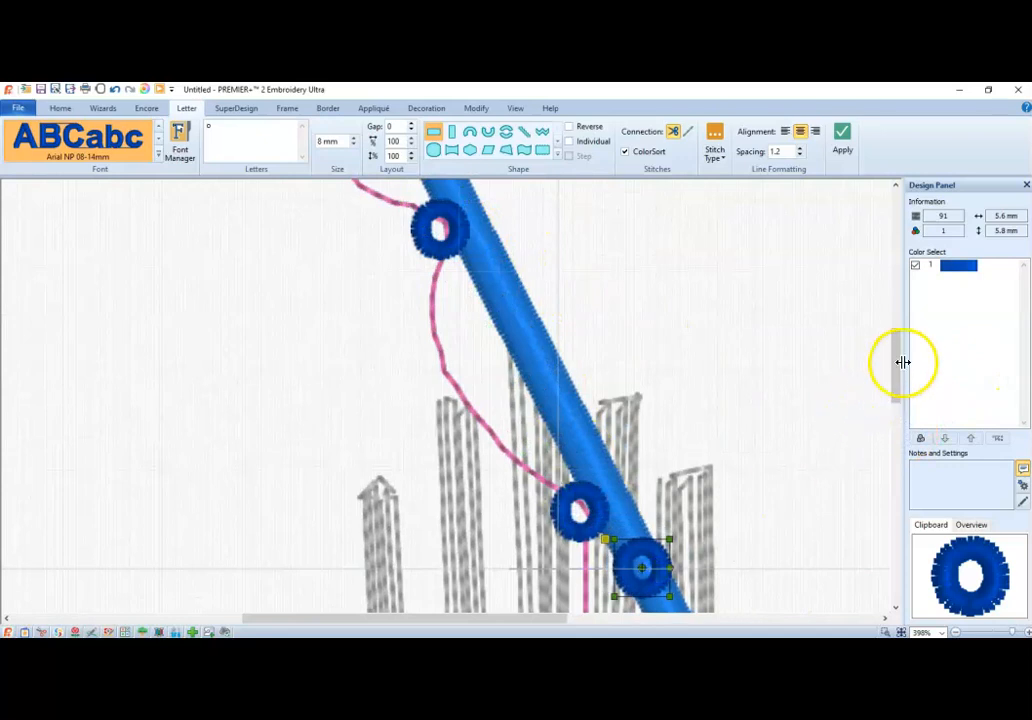
{"action": "left_click_drag", "start_coordinate": [891, 373], "coordinate": [893, 433]}
{"action": "left_click_drag", "start_coordinate": [643, 273], "coordinate": [766, 572]}
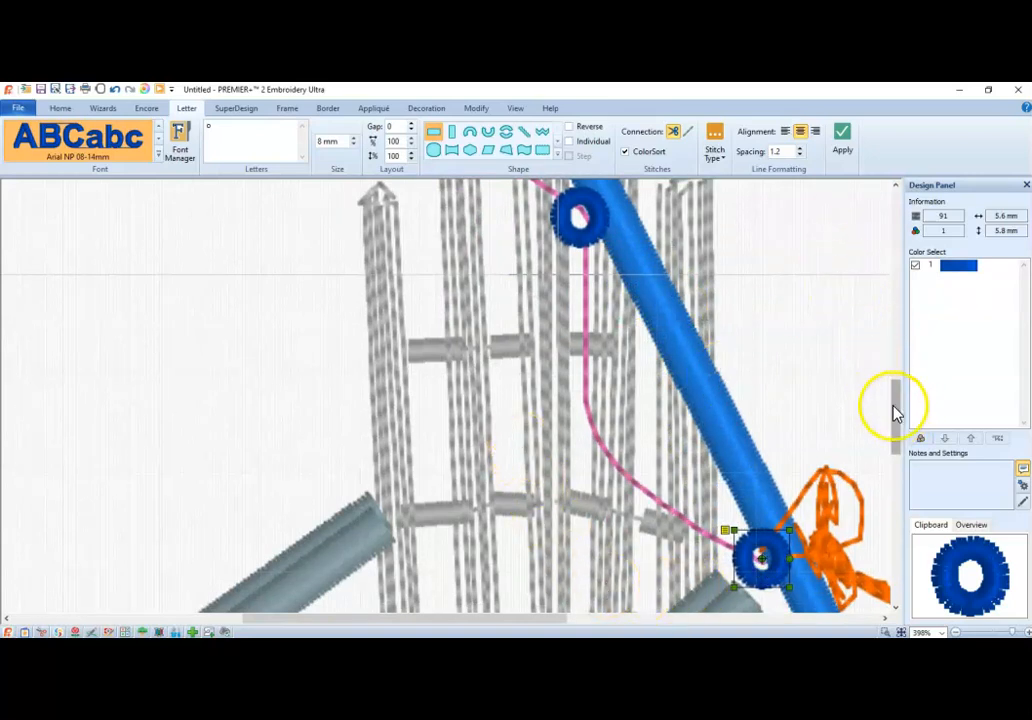
{"action": "left_click", "coordinate": [901, 631]}
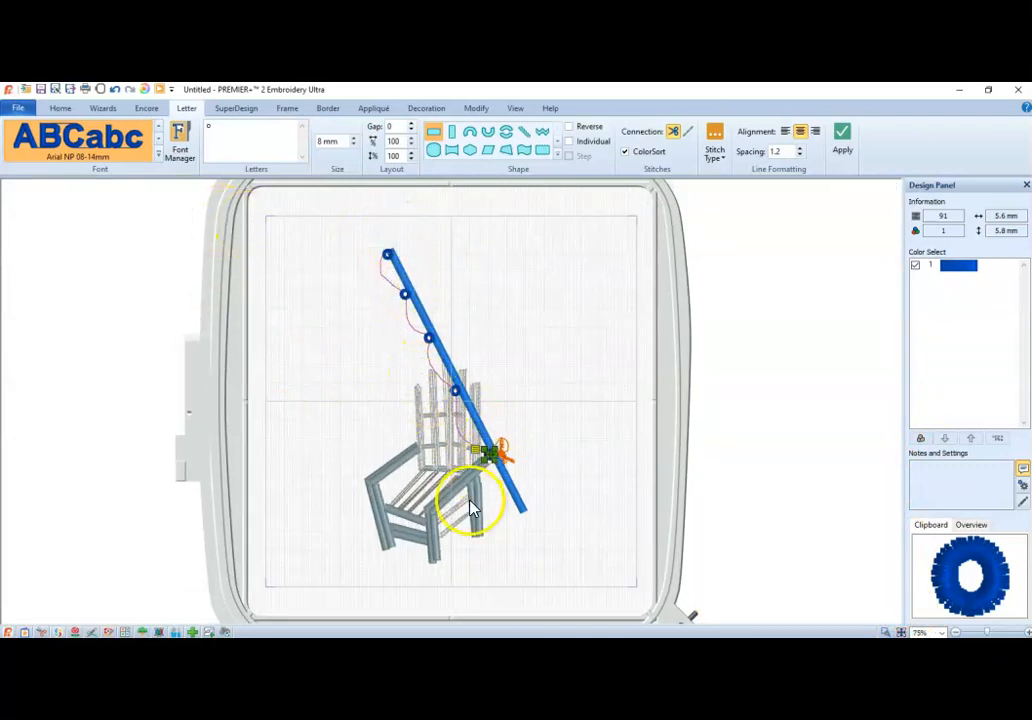
- Export the design in Husqvarna Viking / Pfaff (.vp4) format, overwriting sf1a.vp4 in the sample for video folder
{"action": "left_click", "coordinate": [16, 107]}
{"action": "left_click", "coordinate": [24, 223]}
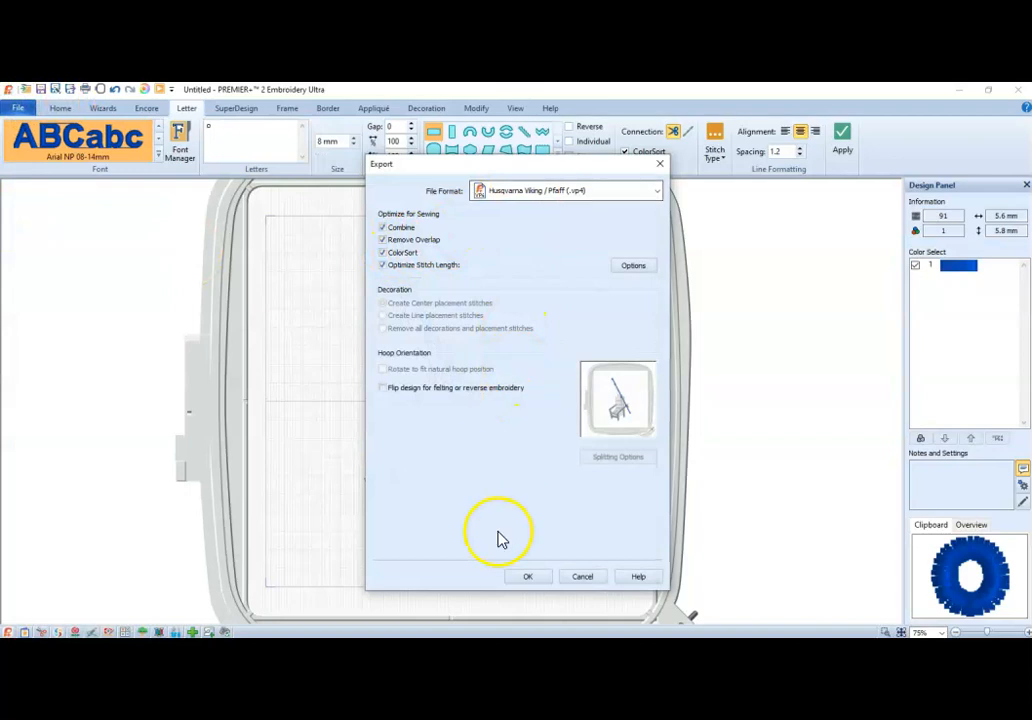
{"action": "left_click", "coordinate": [527, 577]}
{"action": "left_click", "coordinate": [424, 288]}
{"action": "left_click", "coordinate": [912, 619]}
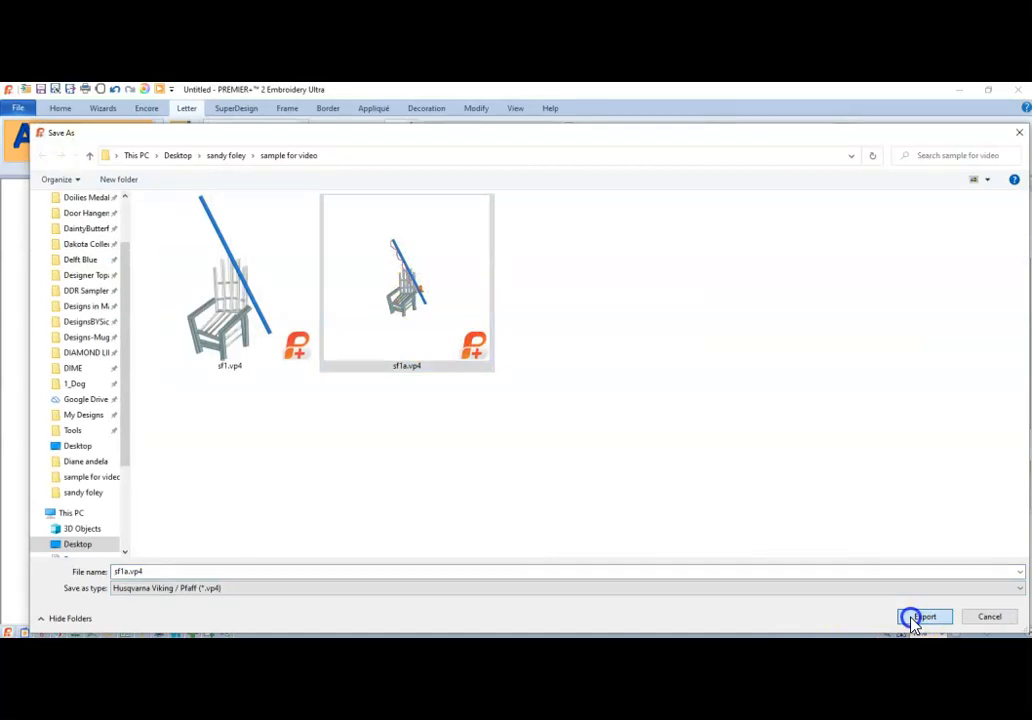
{"action": "left_click", "coordinate": [544, 365]}
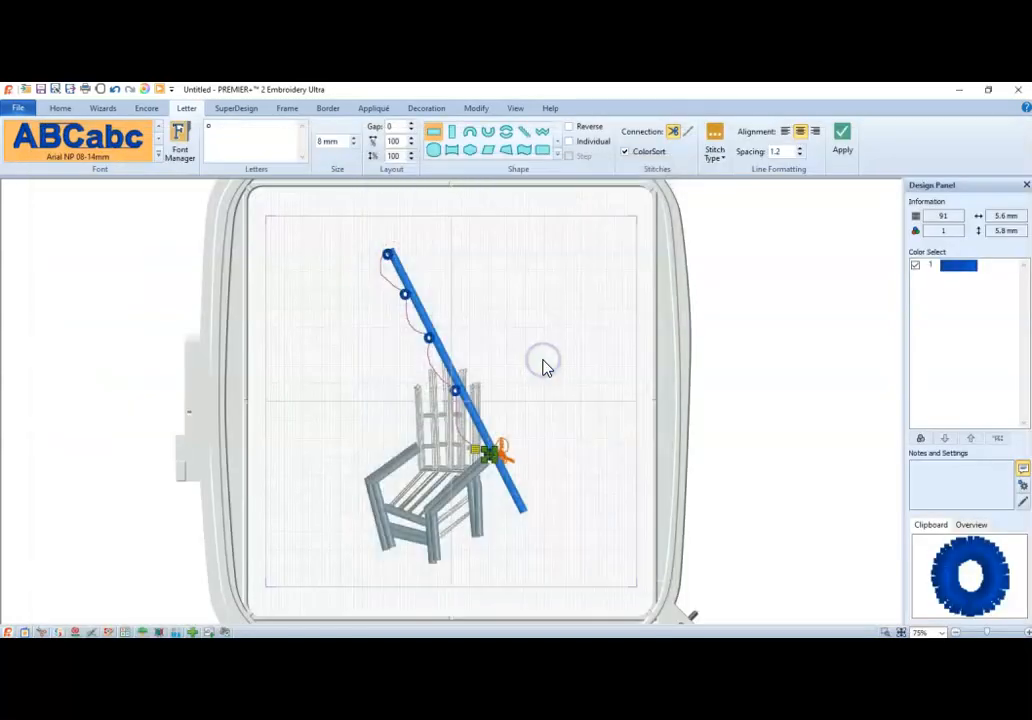
- Set up a second export of the design with the file format Husqvarna Viking / Pfaff (.vp3)
{"action": "left_click", "coordinate": [18, 107]}
{"action": "left_click", "coordinate": [38, 222]}
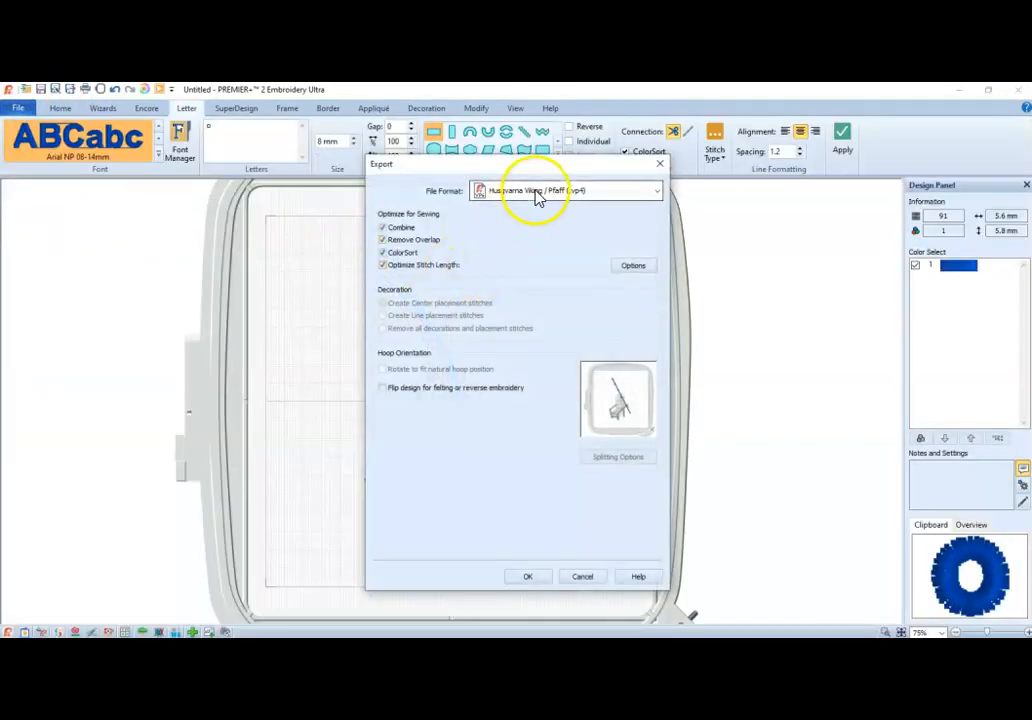
{"action": "left_click", "coordinate": [535, 190]}
{"action": "left_click", "coordinate": [540, 227]}
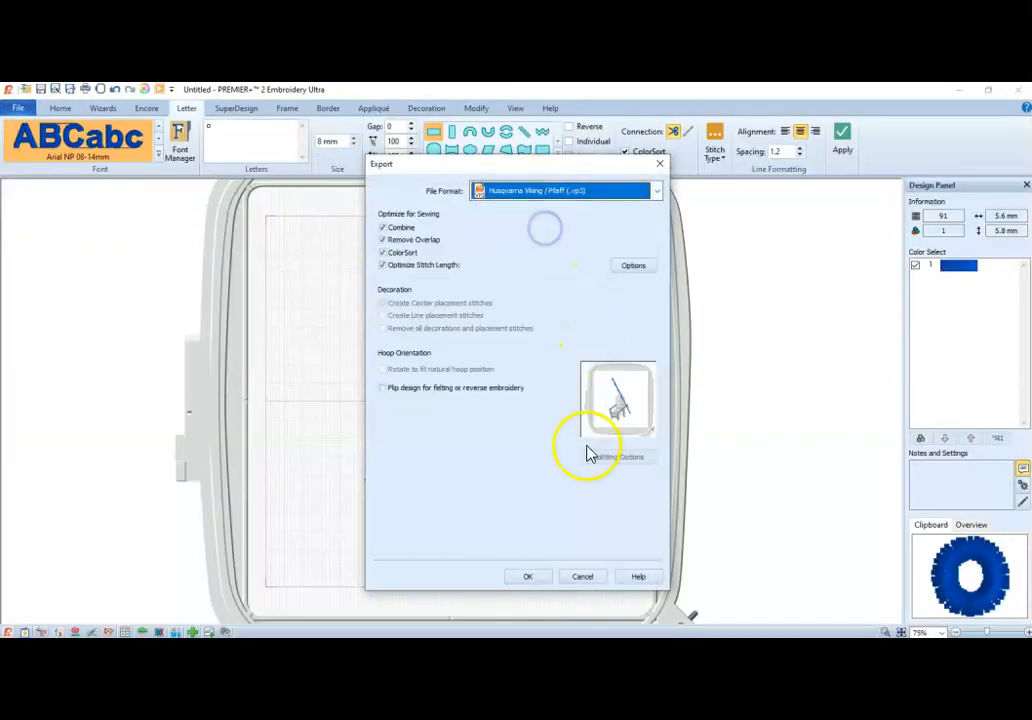
{"action": "left_click", "coordinate": [527, 577]}
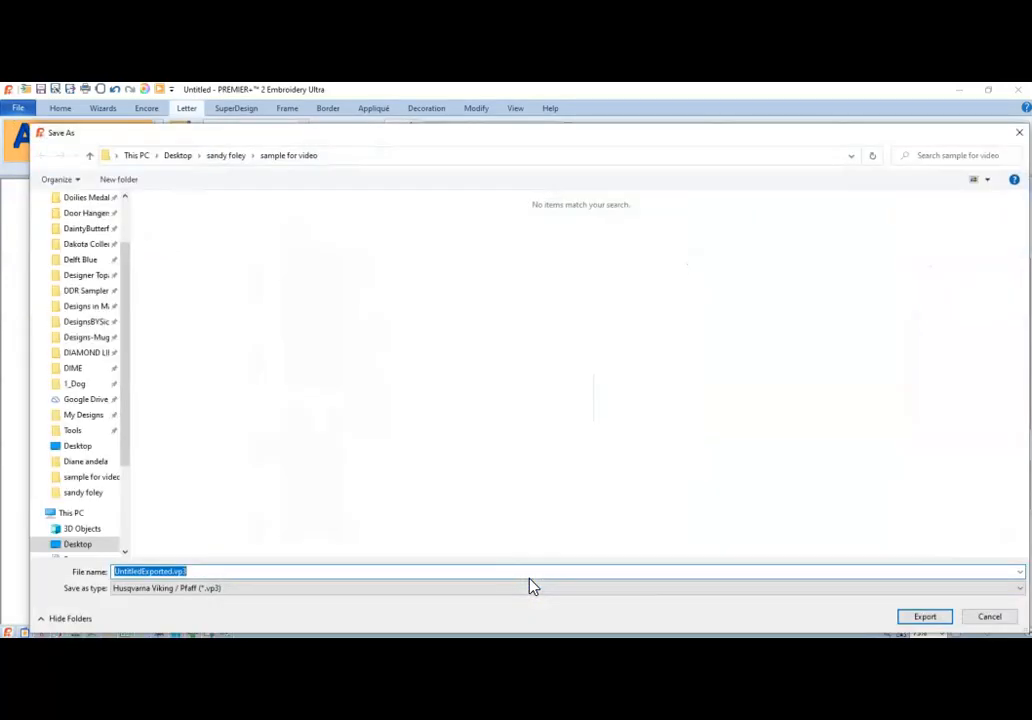
- Name the .vp3 file sf3 and export it into the sample for video folder
{"action": "left_click", "coordinate": [274, 154]}
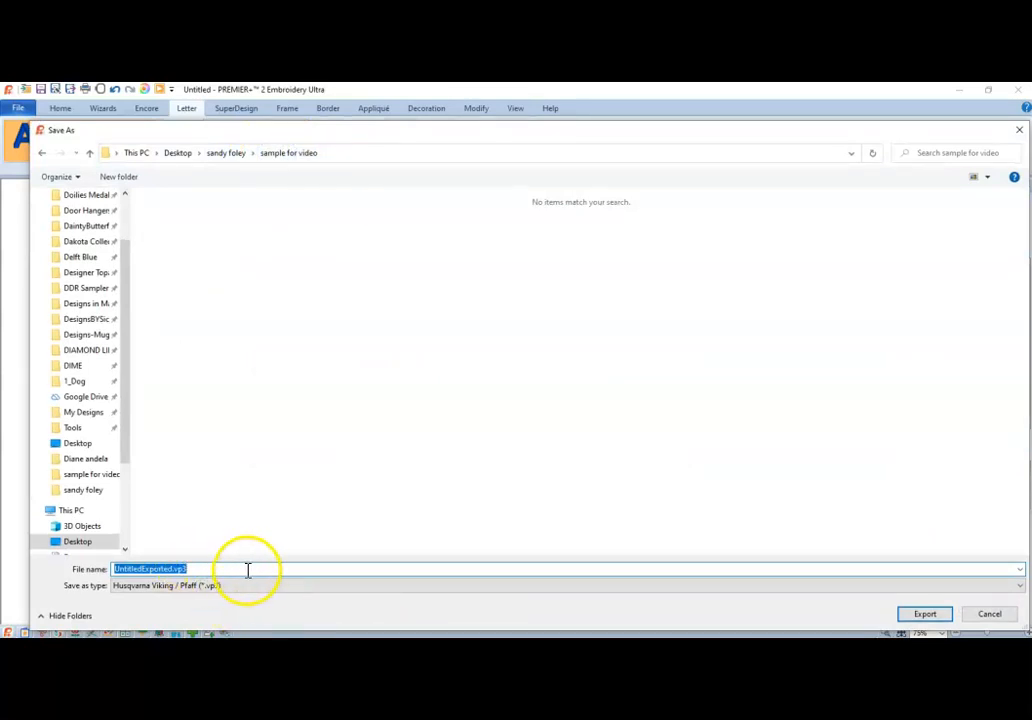
{"action": "left_click", "coordinate": [929, 616]}
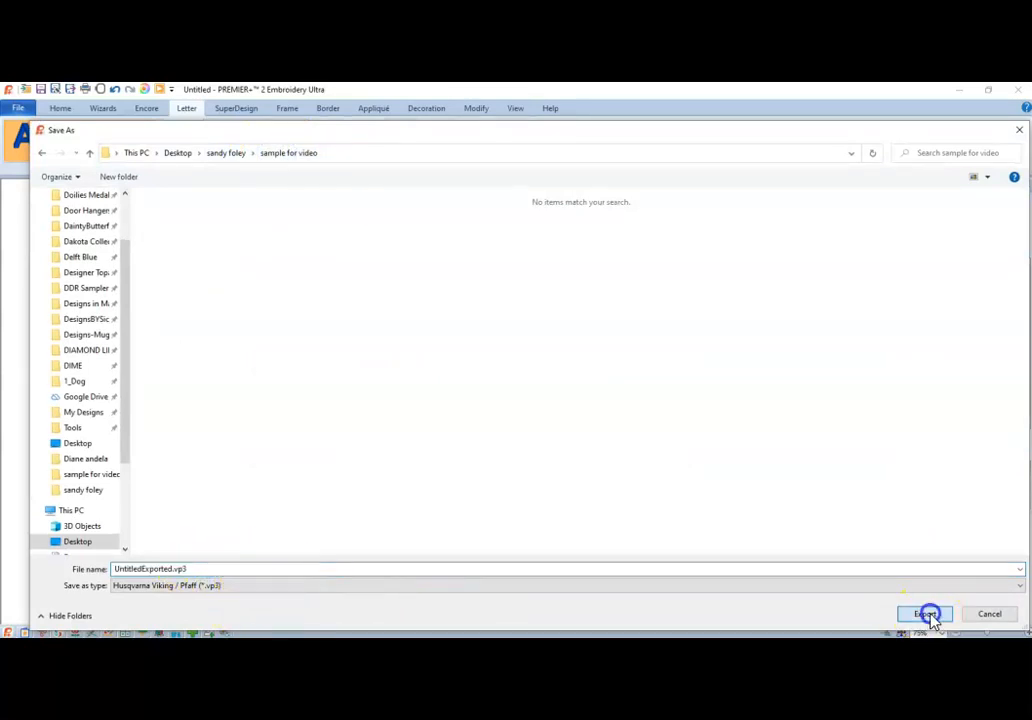
{"action": "left_click_drag", "start_coordinate": [930, 615], "coordinate": [372, 523]}
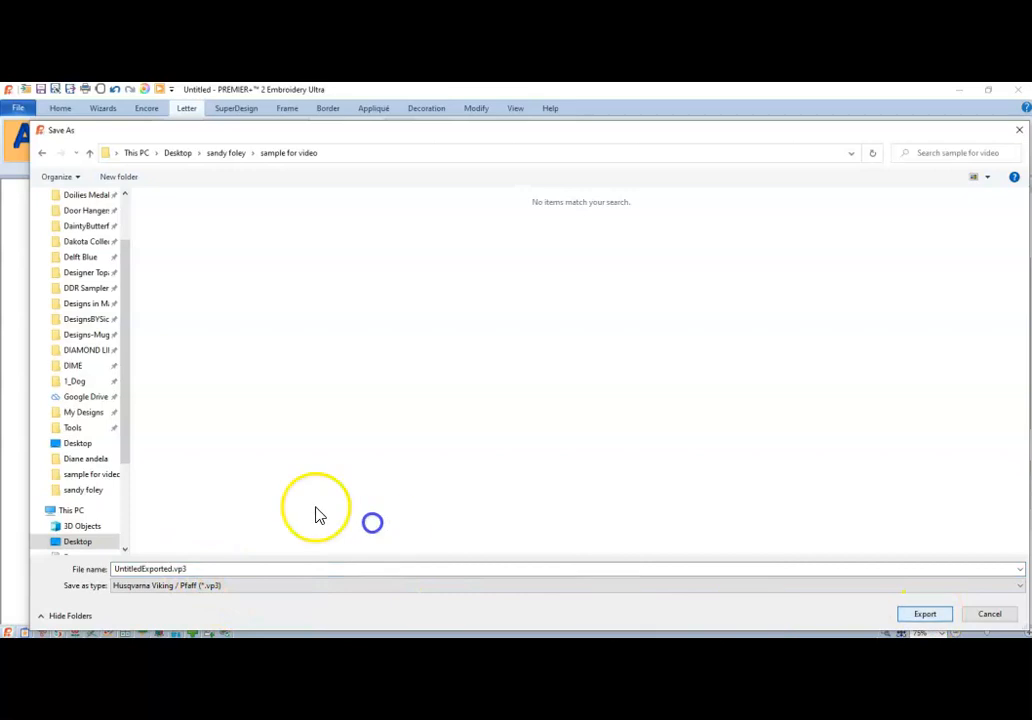
{"action": "double_click", "coordinate": [196, 568]}
{"action": "type", "text": "s"}
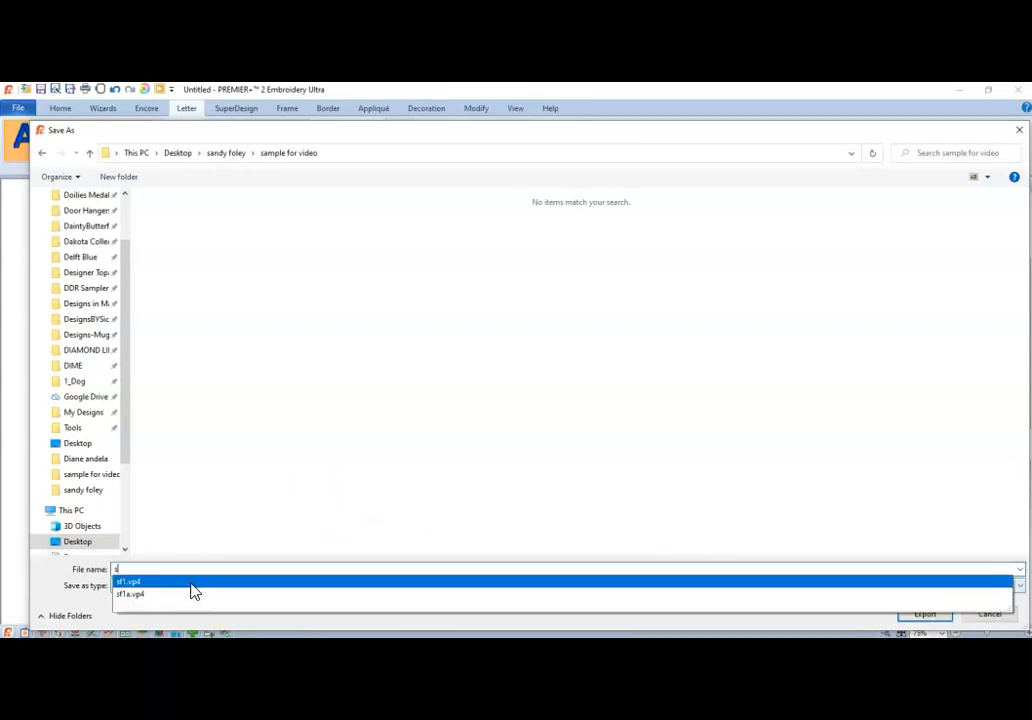
{"action": "type", "text": "f"}
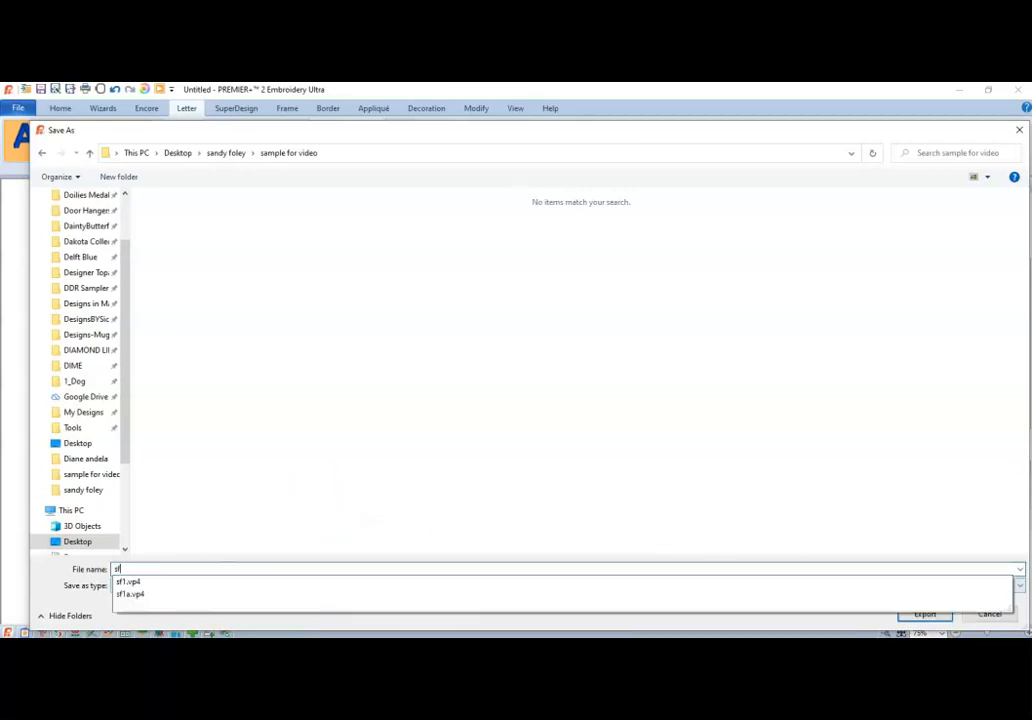
{"action": "type", "text": "3"}
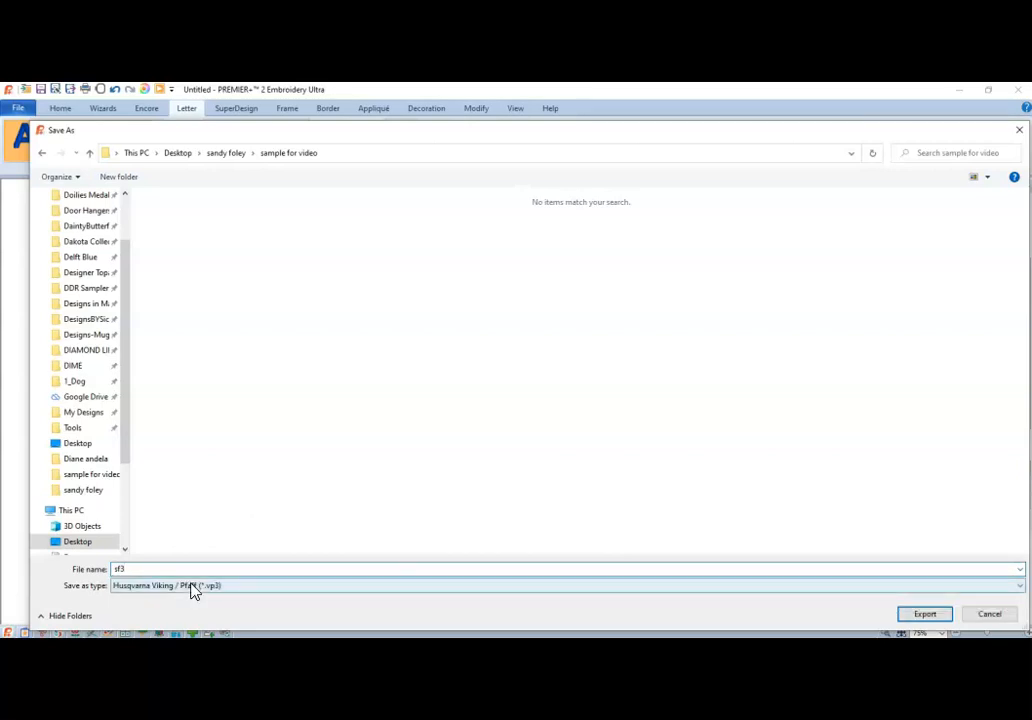
{"action": "left_click", "coordinate": [925, 614]}
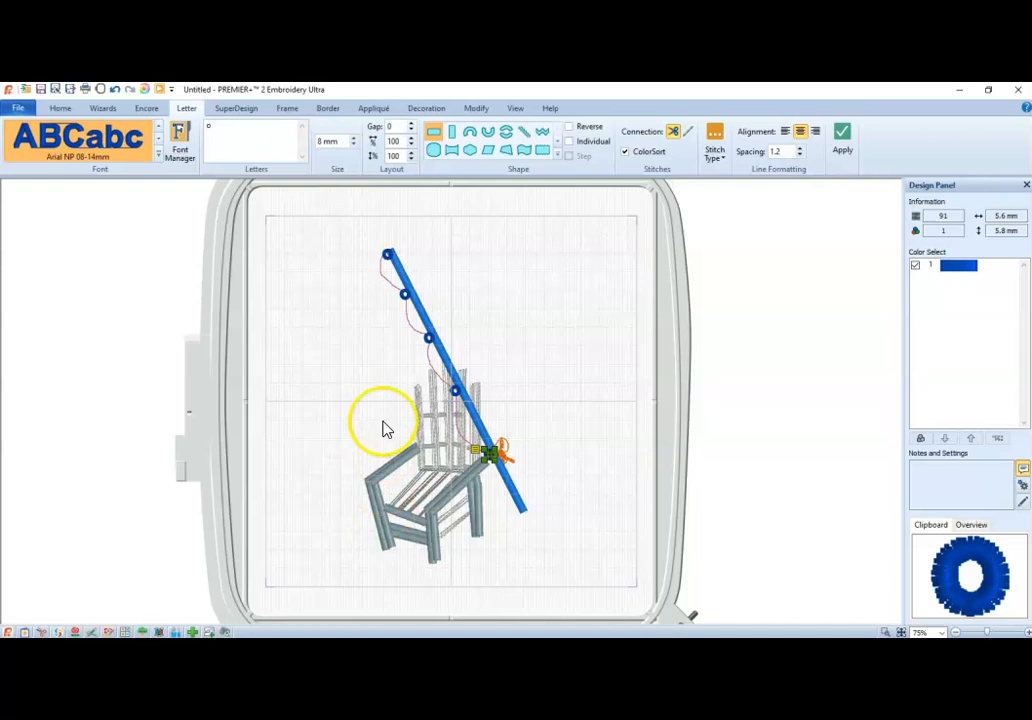
{"action": "left_click", "coordinate": [518, 331]}
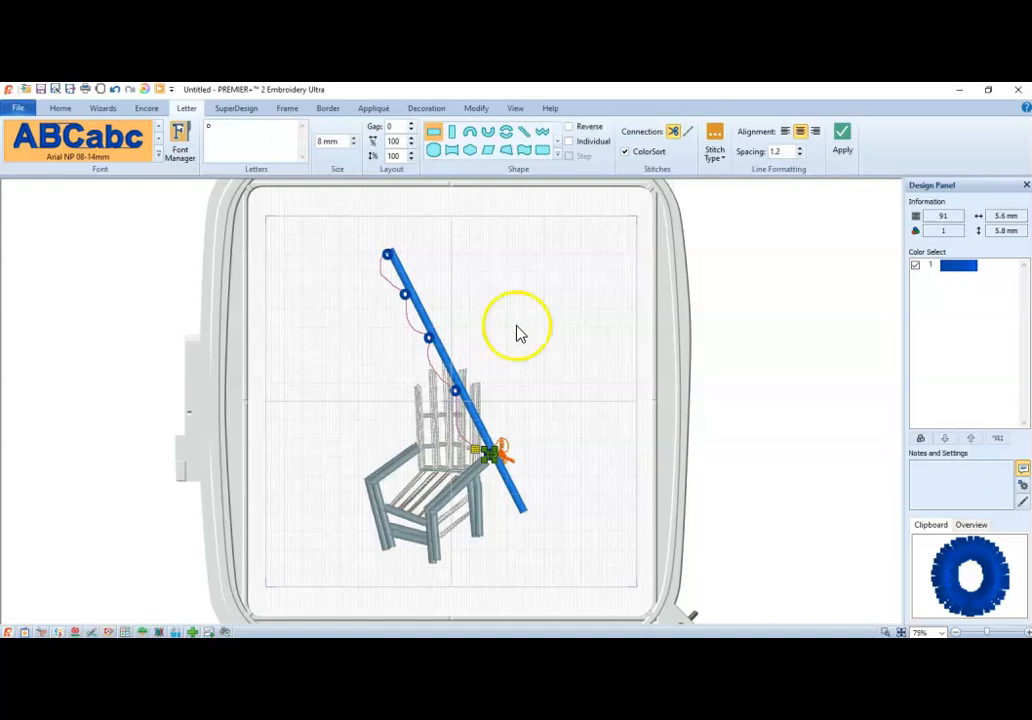